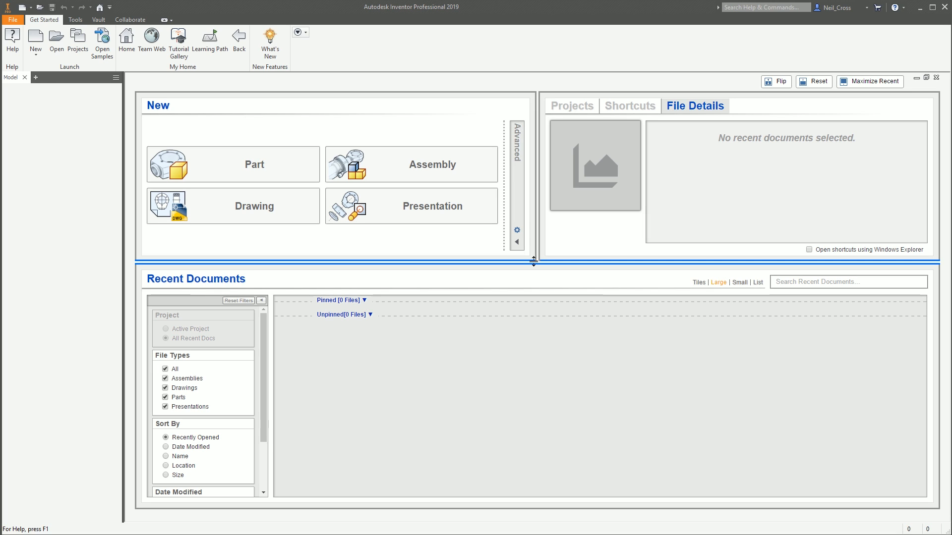
- Create a new part from the Standard.ipt template and start a 2D sketch on the XY plane
click(35, 40)
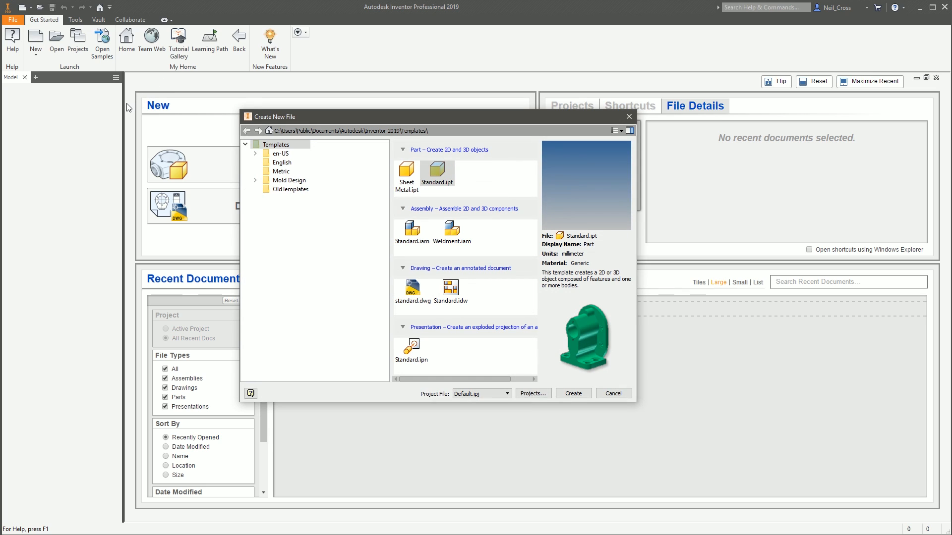
double_click(441, 177)
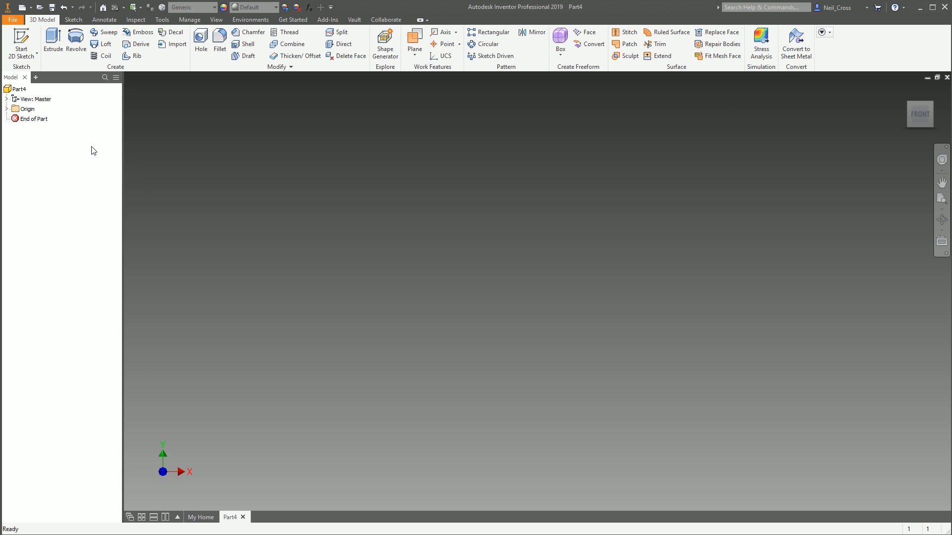
click(22, 57)
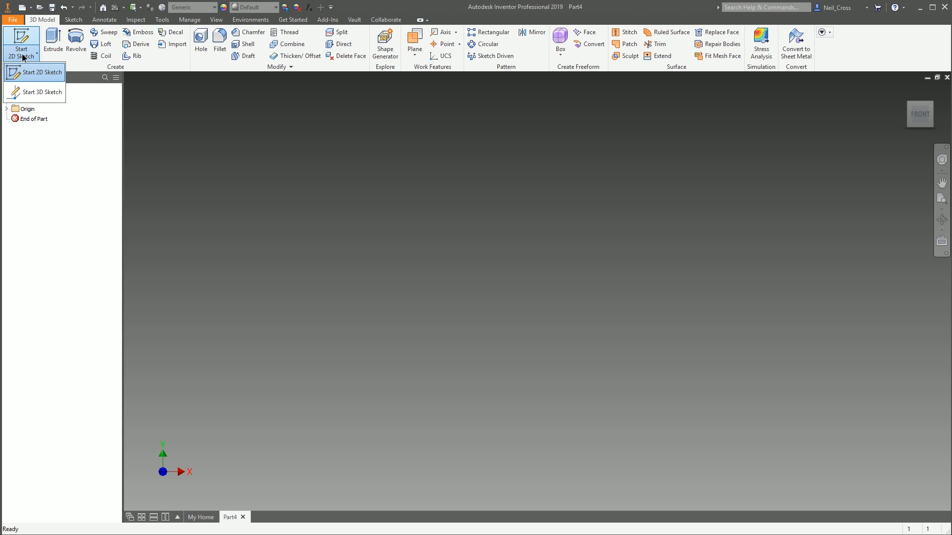
click(25, 57)
click(21, 54)
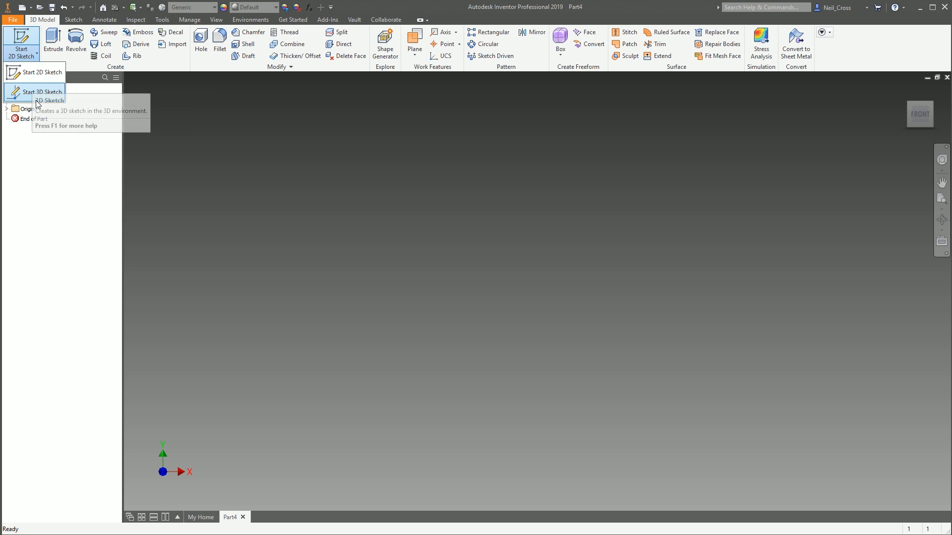
click(27, 56)
click(23, 40)
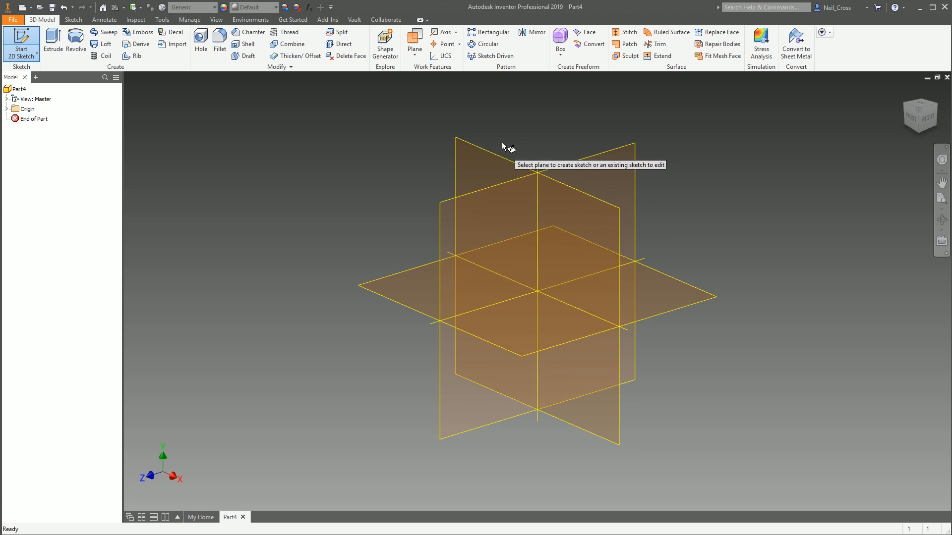
click(479, 159)
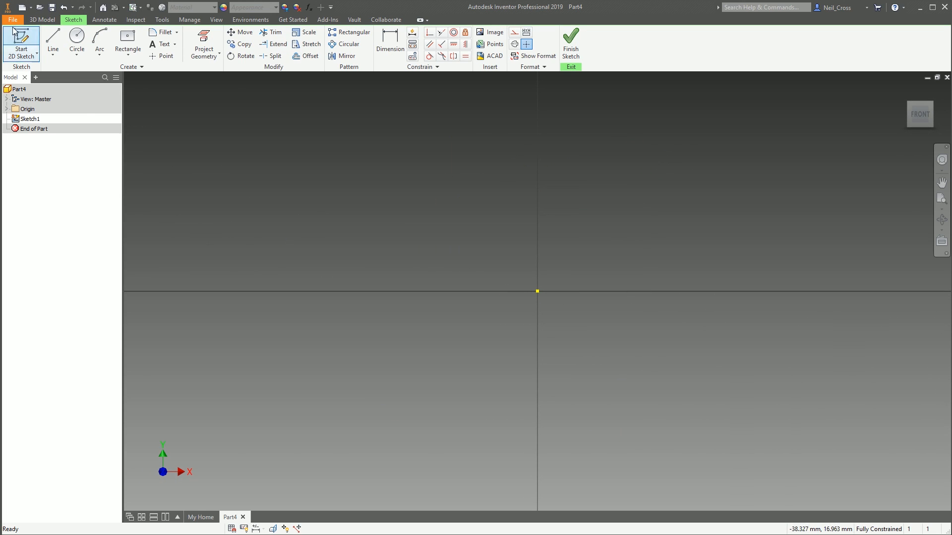
- Sketch a center-point rectangle centred on the origin
click(128, 39)
click(538, 291)
click(719, 187)
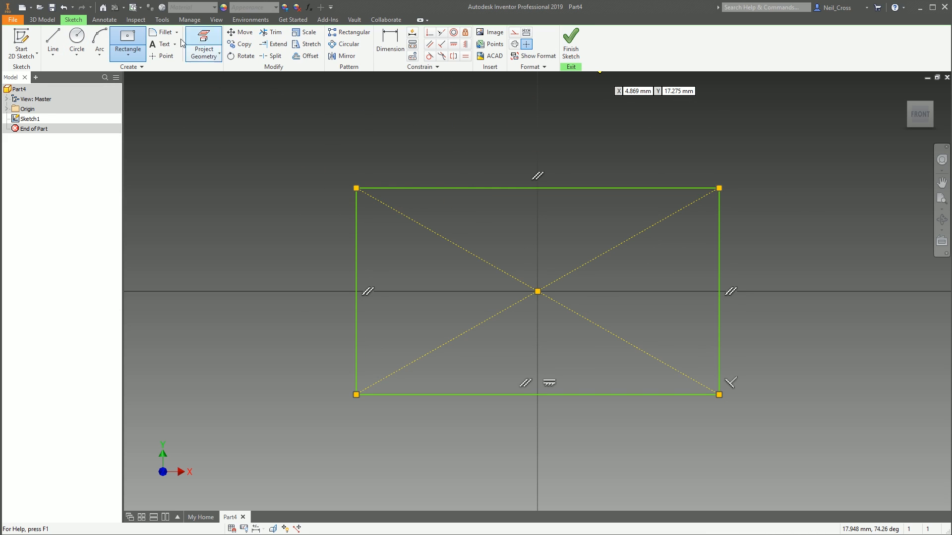
- Dimension the rectangle's upper horizontal edge to 30 mm and finish the sketch
click(382, 42)
click(472, 188)
click(472, 147)
text(30)
key(Return)
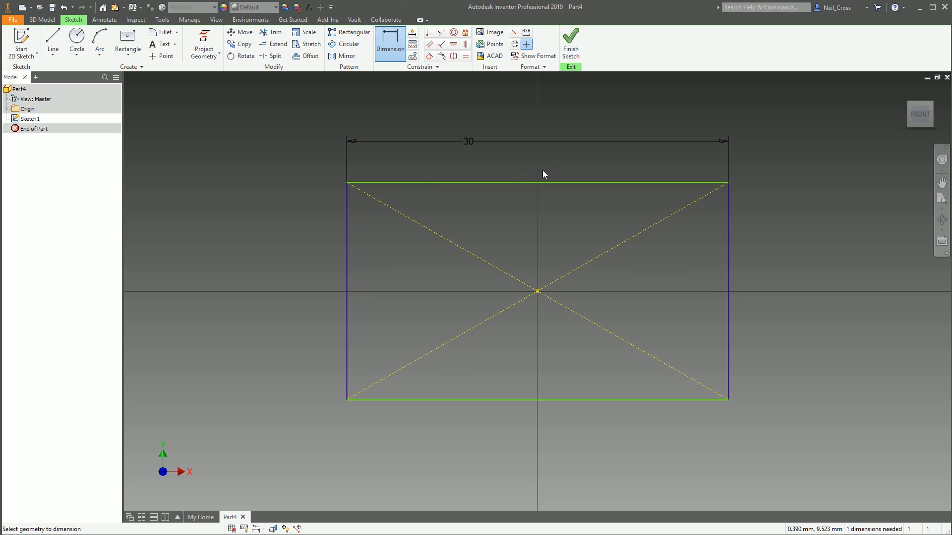
click(571, 42)
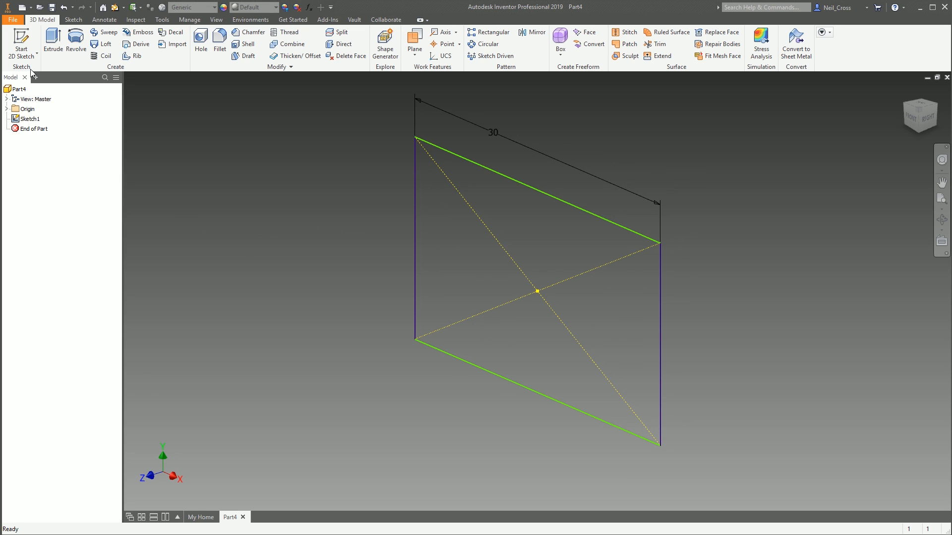
- Start a 3D sketch and begin a spline at the rectangle's centre, placing its second point away from the sketch plane along Z
click(21, 42)
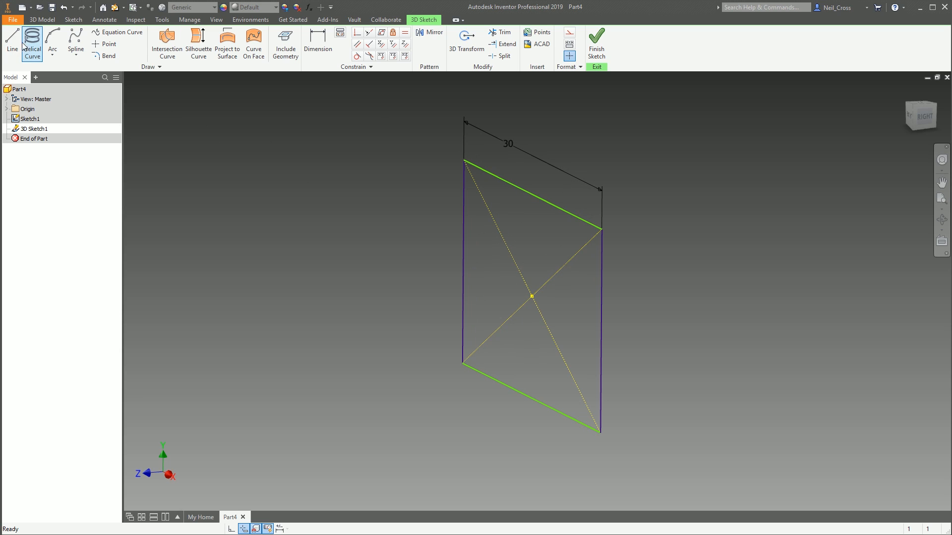
click(76, 53)
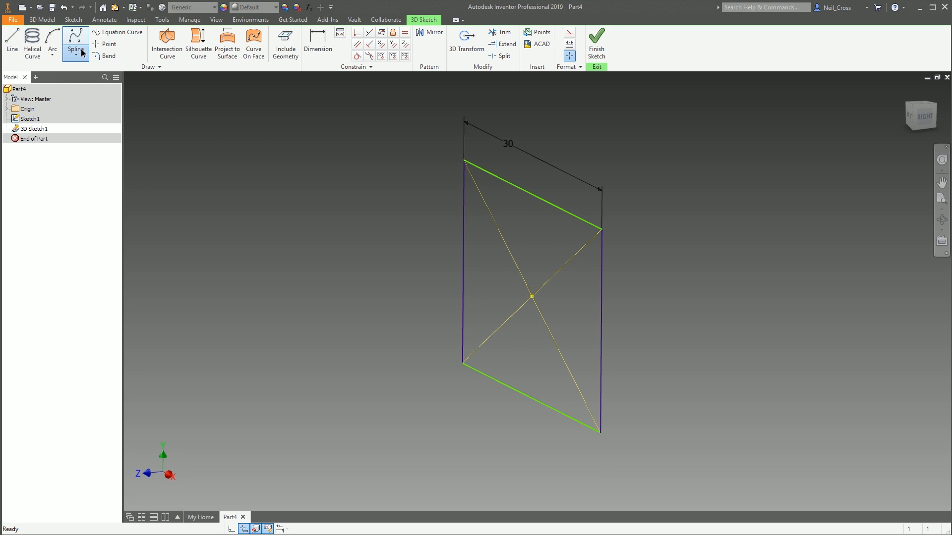
click(101, 94)
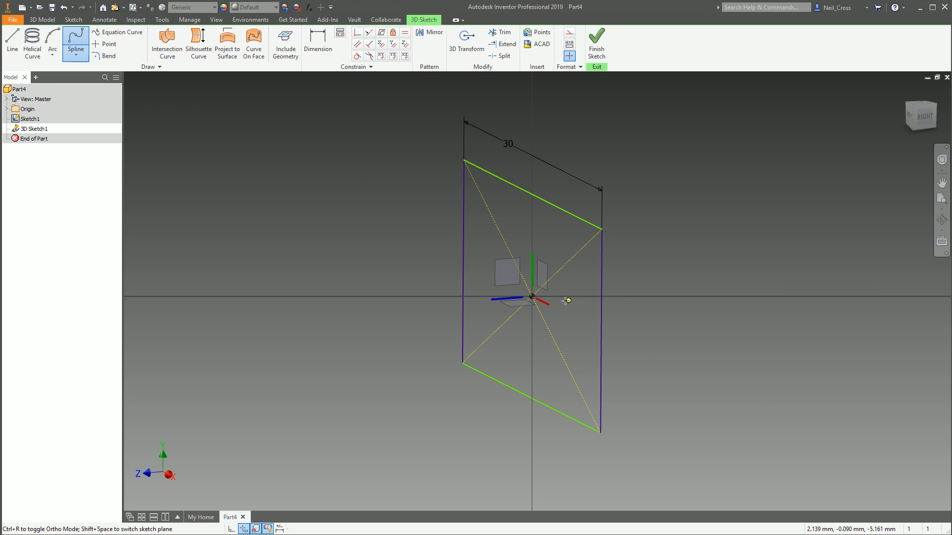
scroll(537, 303, up, 2)
click(532, 297)
mouse_move(532, 340)
shift+middle_down()
mouse_move(516, 340)
mouse_move(519, 318)
mouse_move(500, 320)
mouse_move(495, 297)
shift+middle_up()
mouse_move(528, 218)
shift+middle_down()
mouse_move(501, 250)
mouse_move(511, 266)
shift+middle_up()
click(490, 278)
click(486, 155)
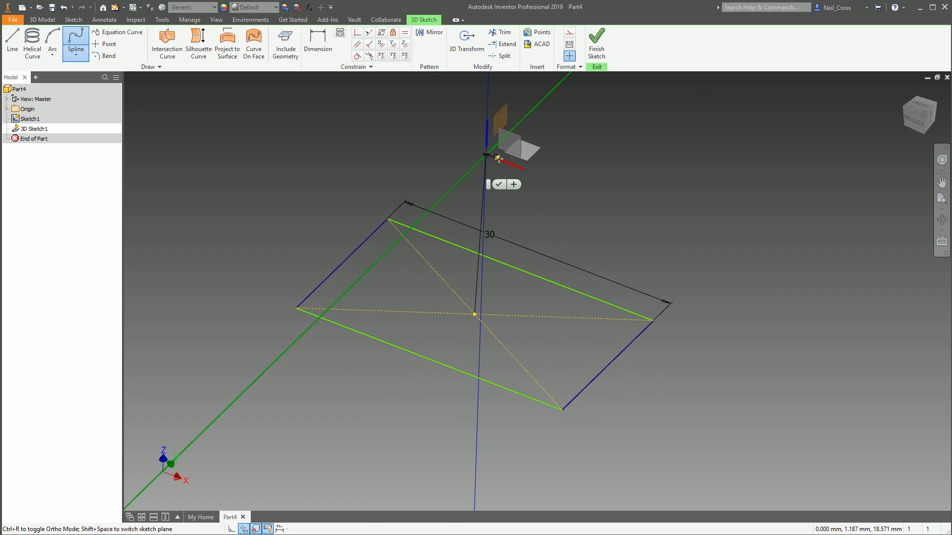
- Add three more points on different work planes so the spline winds through space, and finish the 3D sketch
click(501, 117)
mouse_move(545, 130)
shift+middle_down()
mouse_move(484, 160)
mouse_move(510, 206)
mouse_move(537, 165)
shift+middle_up()
click(458, 163)
click(698, 173)
shift+middle_drag(607, 300, 531, 214)
click(536, 192)
click(314, 219)
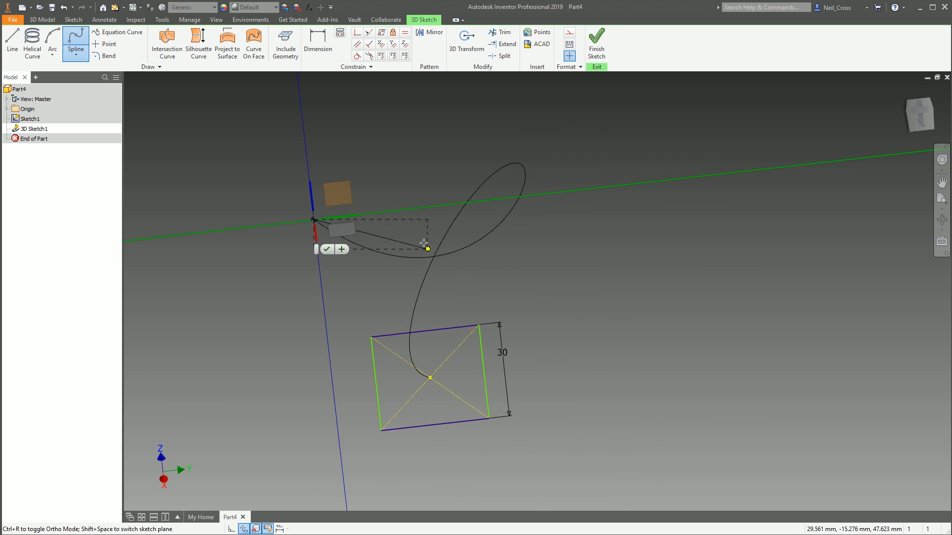
click(327, 250)
shift+middle_drag(396, 285, 611, 128)
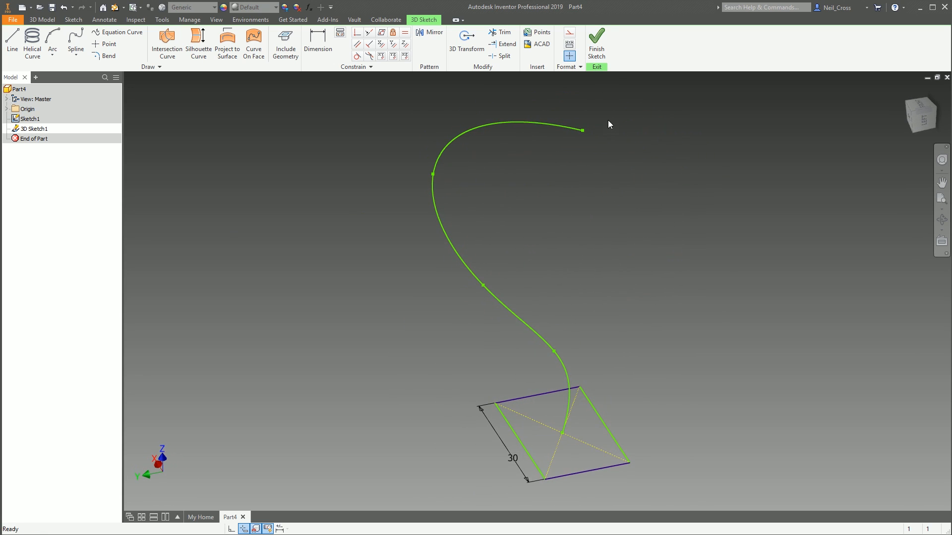
mouse_move(556, 239)
shift+middle_down()
mouse_move(115, 157)
mouse_move(149, 134)
shift+middle_up()
click(596, 44)
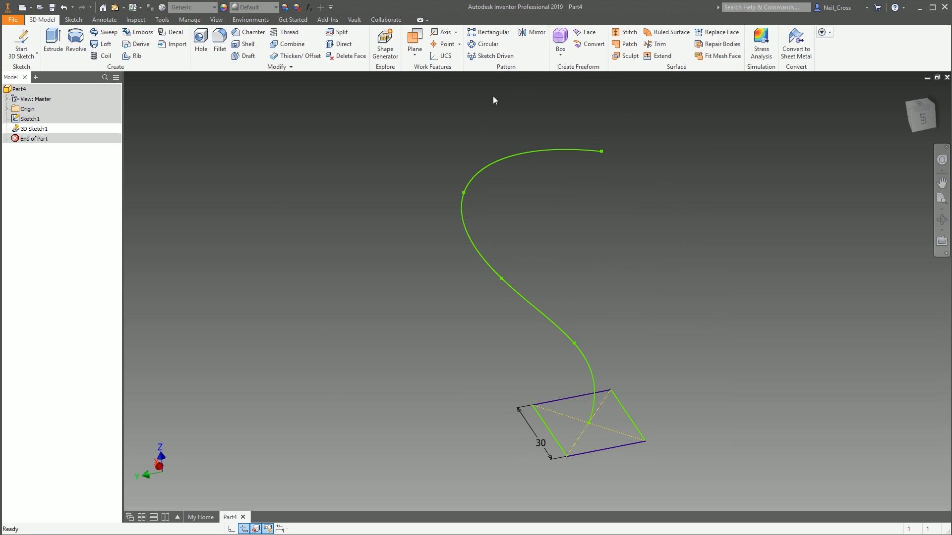
- Delete the 3D sketch containing the spline, keeping the rectangle sketch
click(29, 119)
click(33, 128)
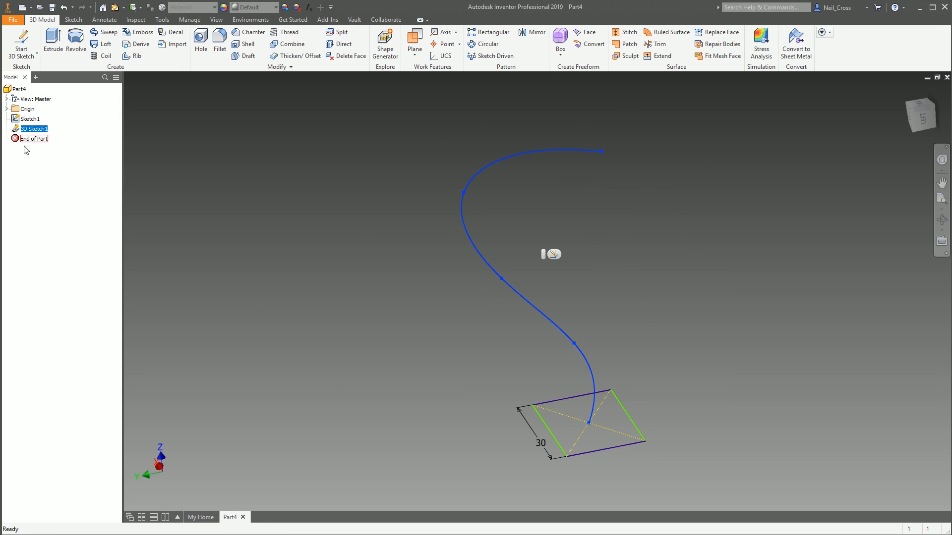
right_click(39, 133)
click(57, 154)
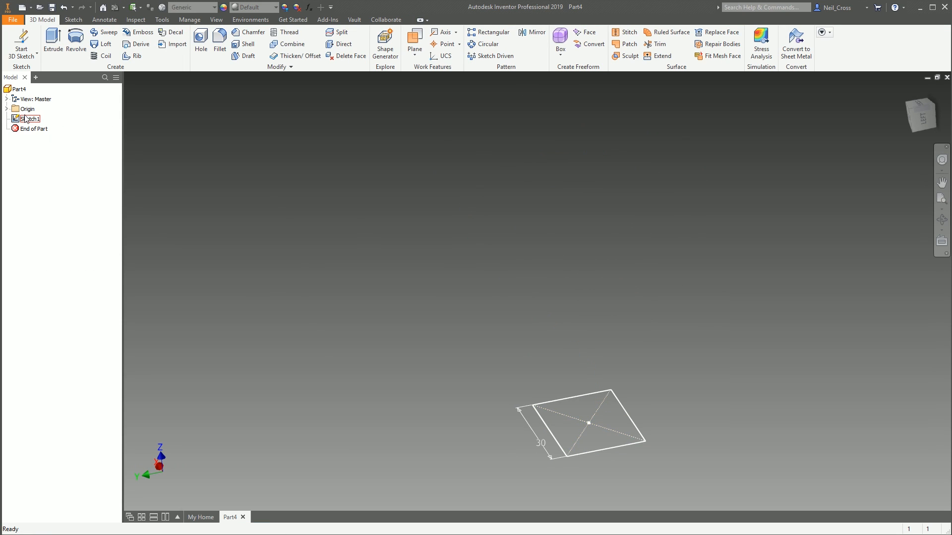
right_click(28, 120)
click(341, 212)
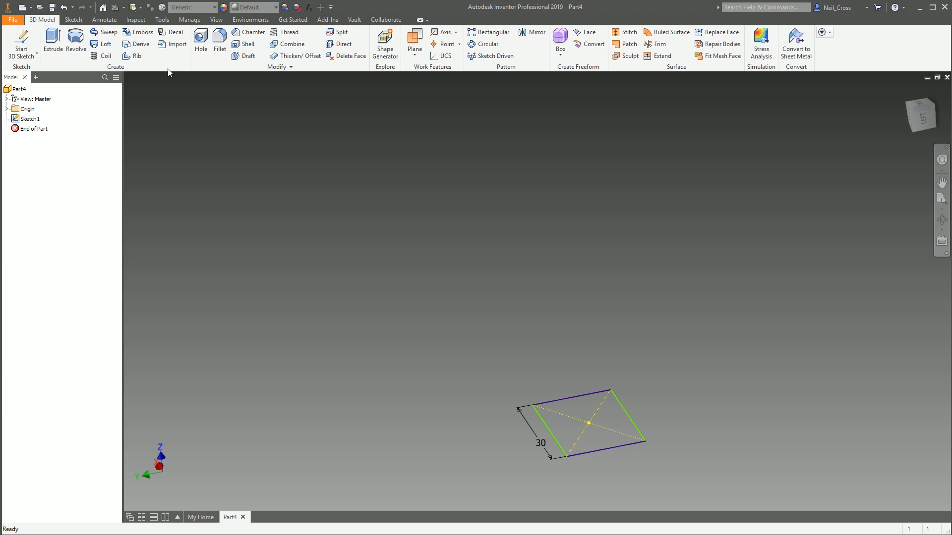
- Edit the rectangle sketch, dimension its side edge to 20 mm, and finish the sketch
mouse_move(381, 263)
shift+middle_down()
mouse_move(397, 259)
mouse_move(352, 255)
shift+middle_up()
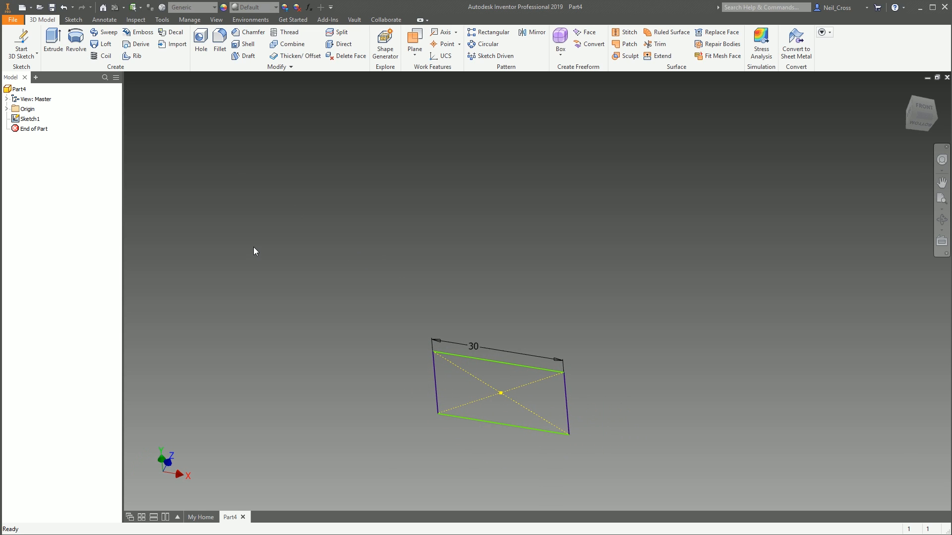
mouse_move(147, 169)
shift+middle_down()
mouse_move(166, 150)
mouse_move(180, 158)
mouse_move(106, 138)
shift+middle_up()
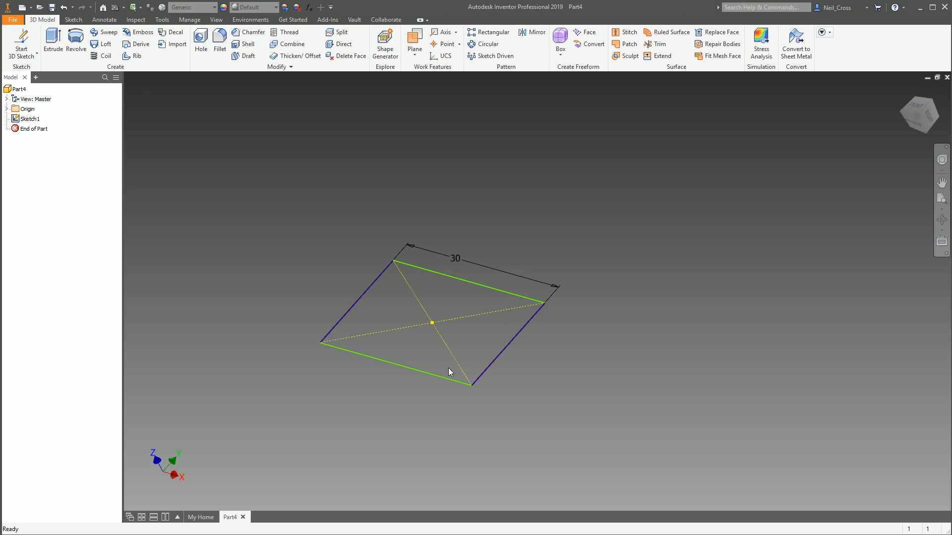
double_click(32, 119)
key(d)
click(431, 295)
click(368, 308)
text(20)
key(Return)
click(571, 44)
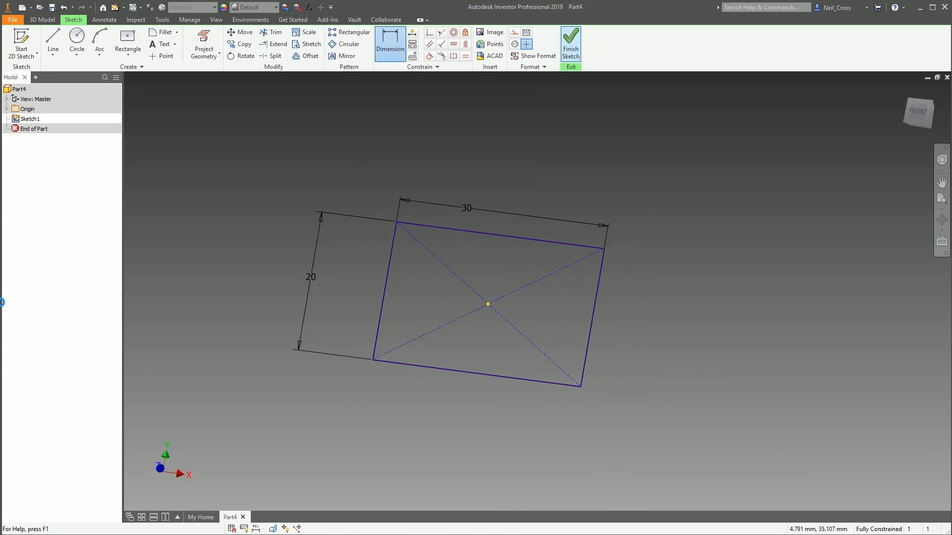
- Extrude the rectangle 30 mm symmetrically about the sketch plane as a solid
click(51, 43)
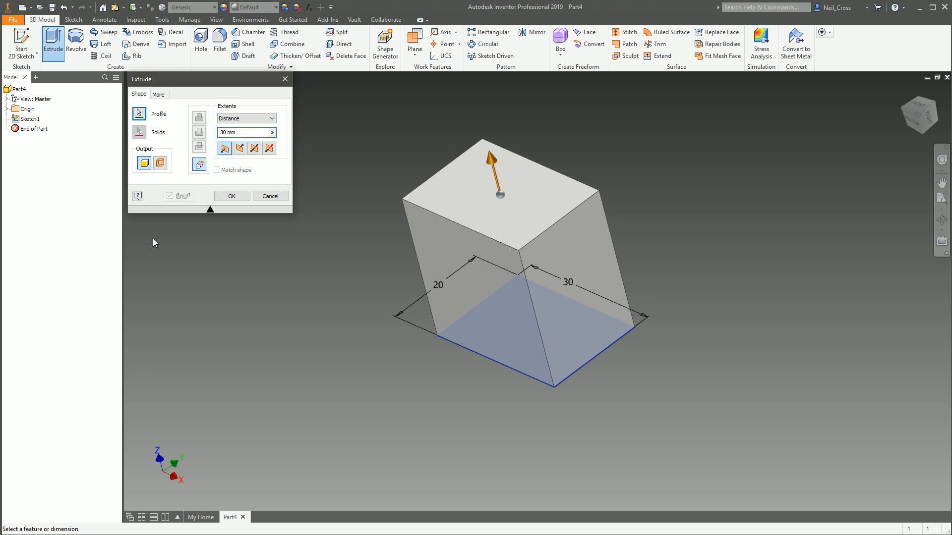
click(255, 148)
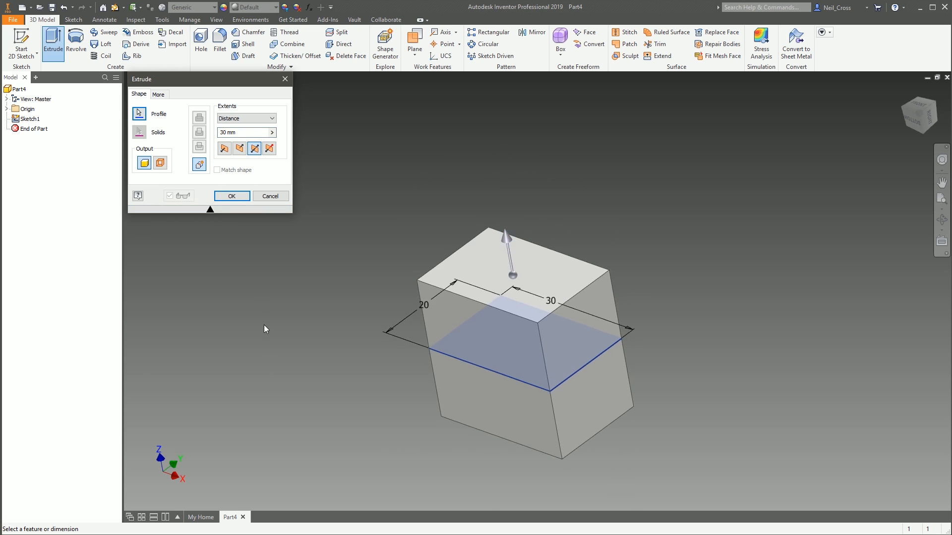
shift+middle_drag(266, 335, 253, 292)
click(234, 196)
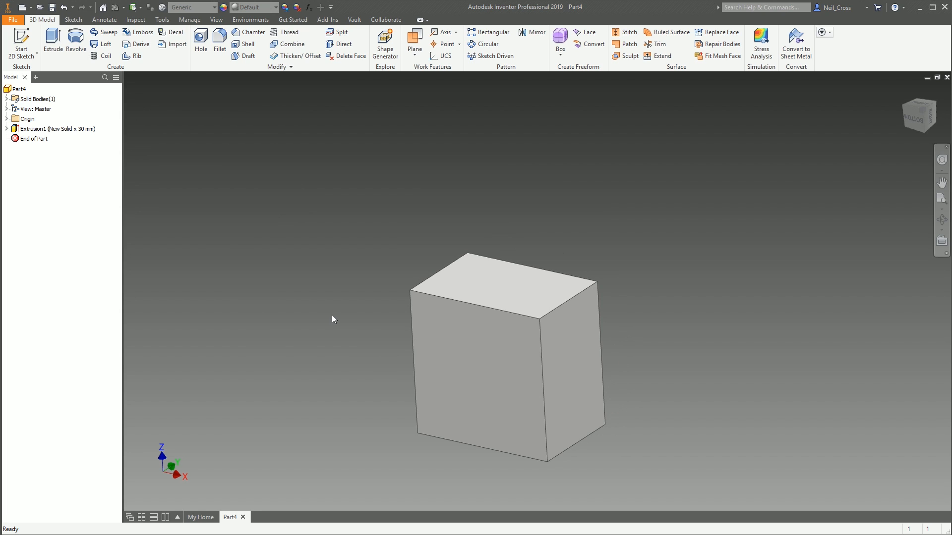
shift+middle_drag(453, 250, 564, 325)
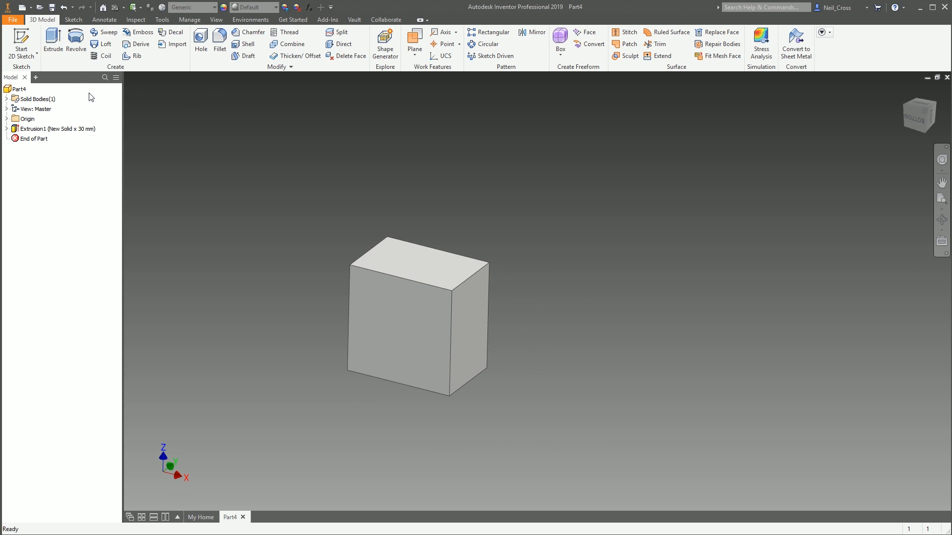
scroll(159, 131, up, 1)
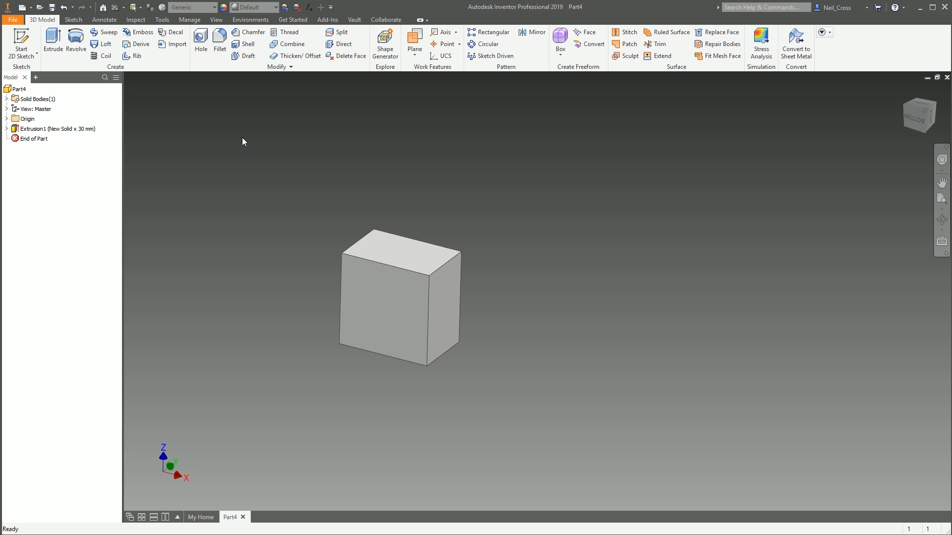
- Create another part from the Standard.ipt template and open a 2D sketch on its XY plane
click(23, 8)
double_click(436, 168)
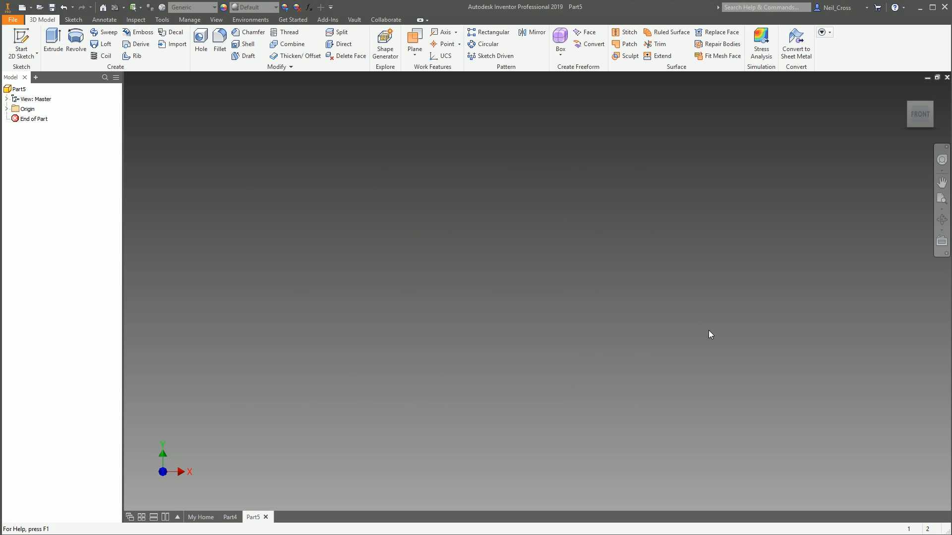
click(25, 54)
click(504, 183)
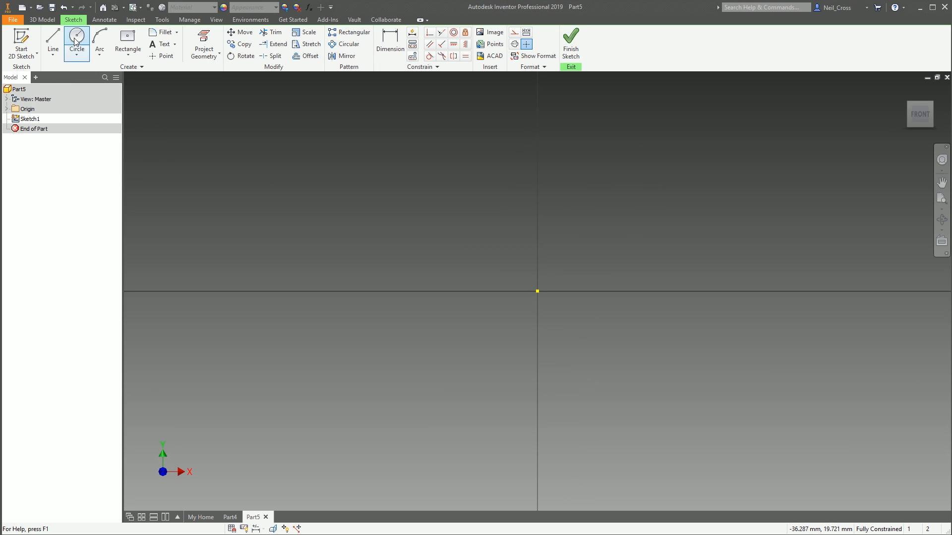
- Draw a vertical 50 mm line on the negative X side of the origin with the Line tool
click(53, 40)
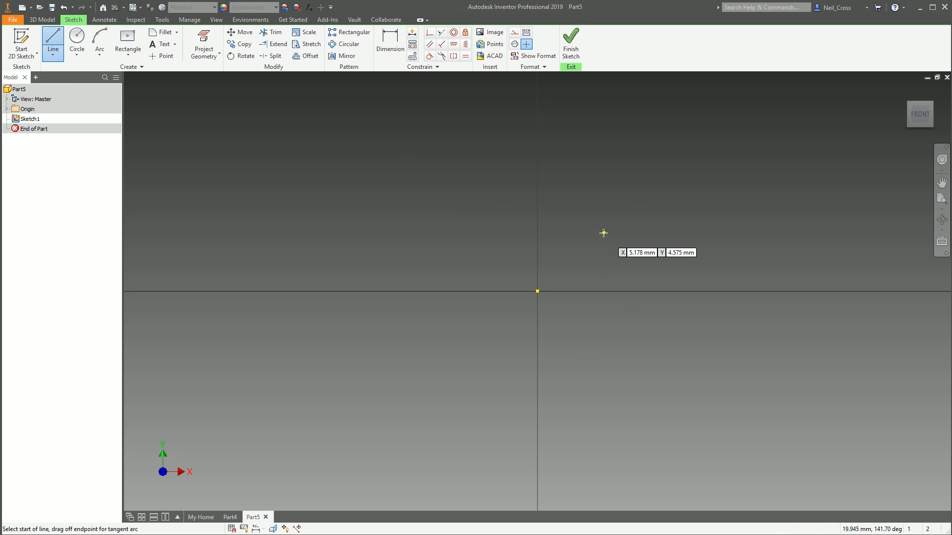
click(391, 160)
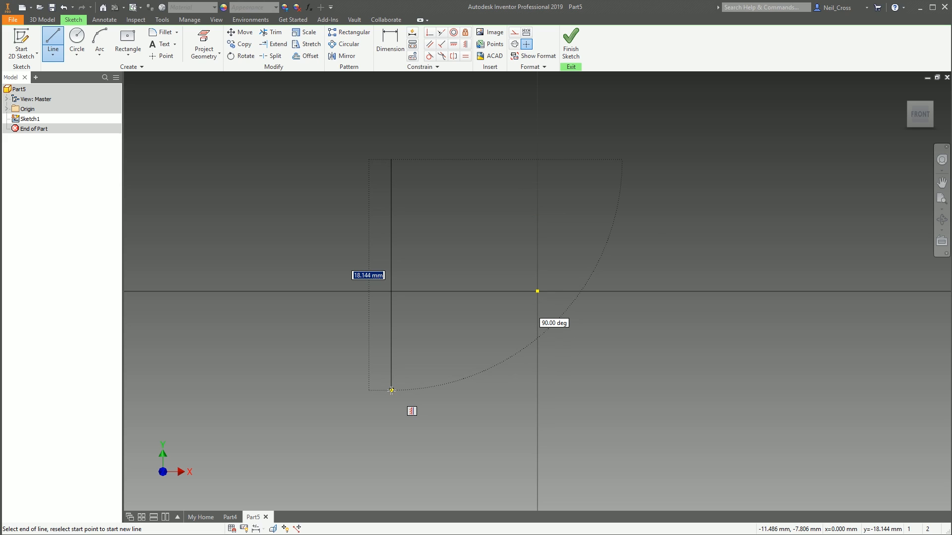
key(Return)
scroll(446, 389, down, 6)
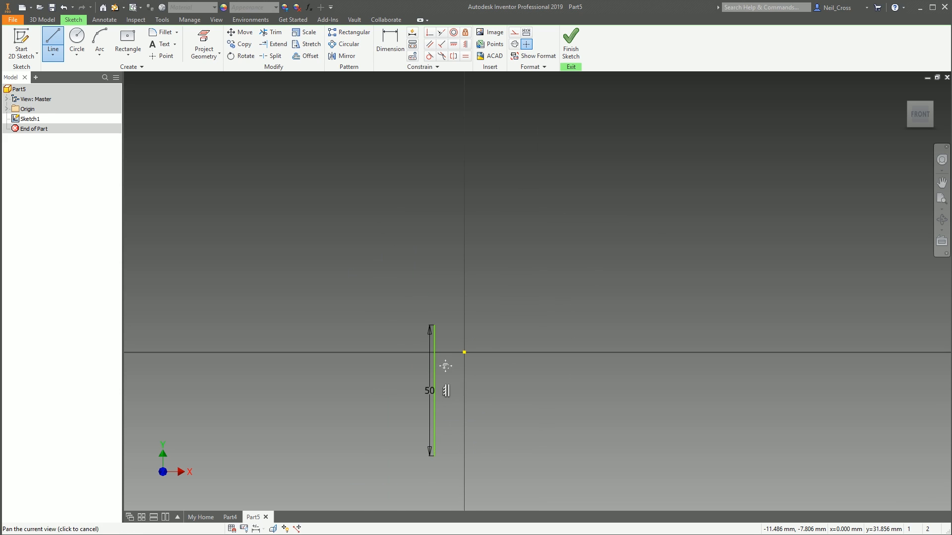
- Close the profile around the 50 mm line with straight segments and two tangent arcs forming a stepped shoulder, and finish the sketch
click(356, 421)
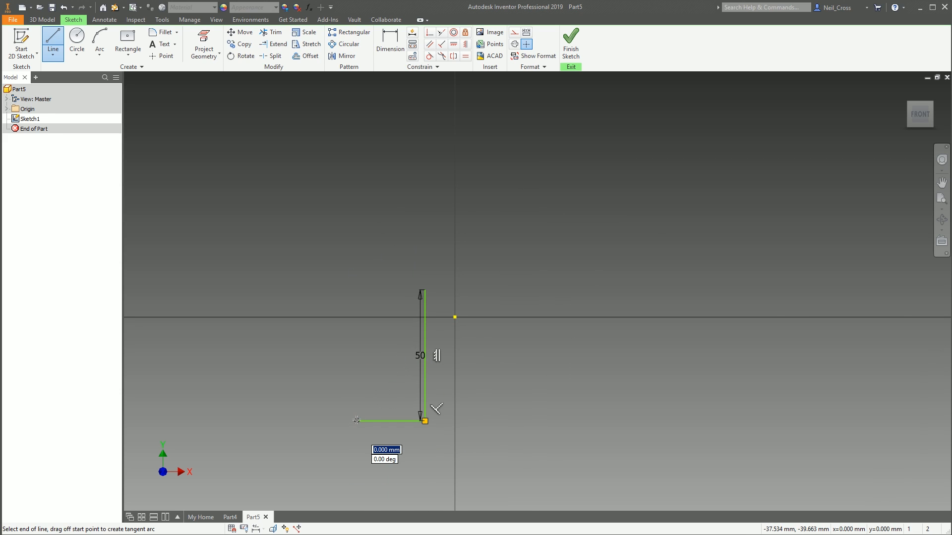
click(357, 384)
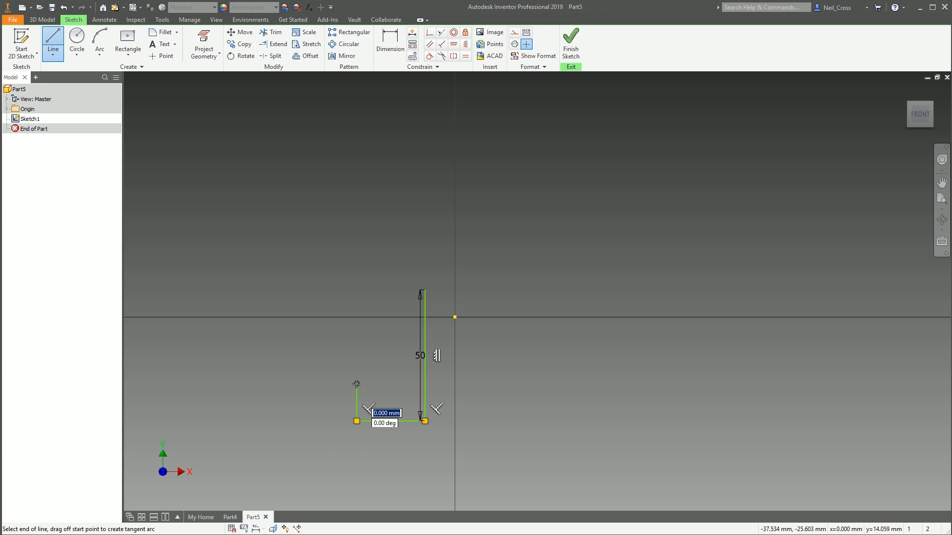
drag(357, 385, 378, 363)
double_click(396, 362)
drag(395, 362, 411, 345)
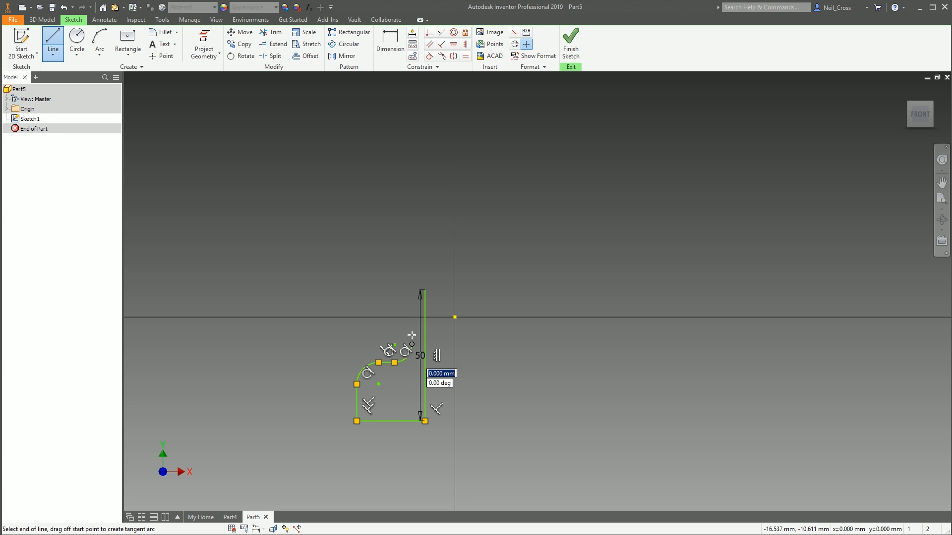
click(411, 290)
click(425, 289)
click(571, 47)
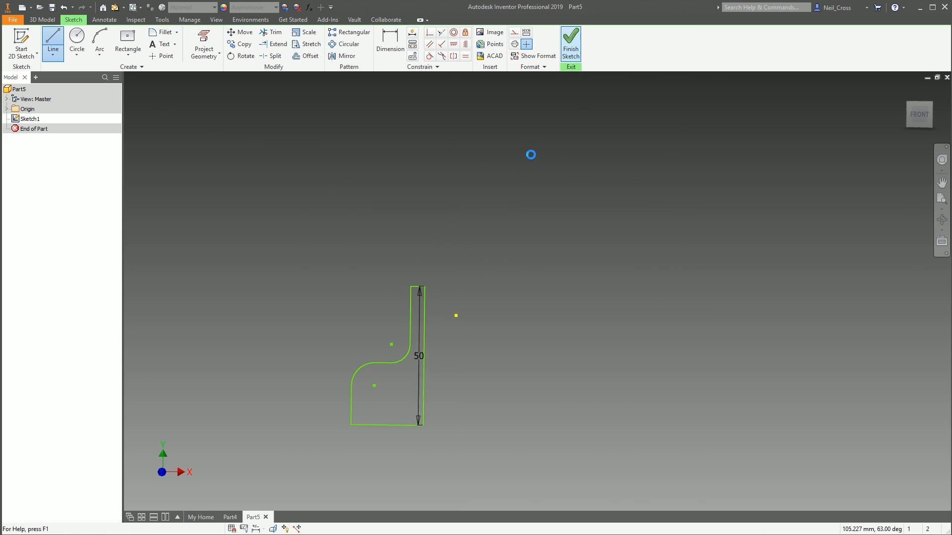
- Revolve the closed profile a full turn around the origin's Y axis as a solid
scroll(391, 336, down, 4)
middle_drag(404, 327, 402, 286)
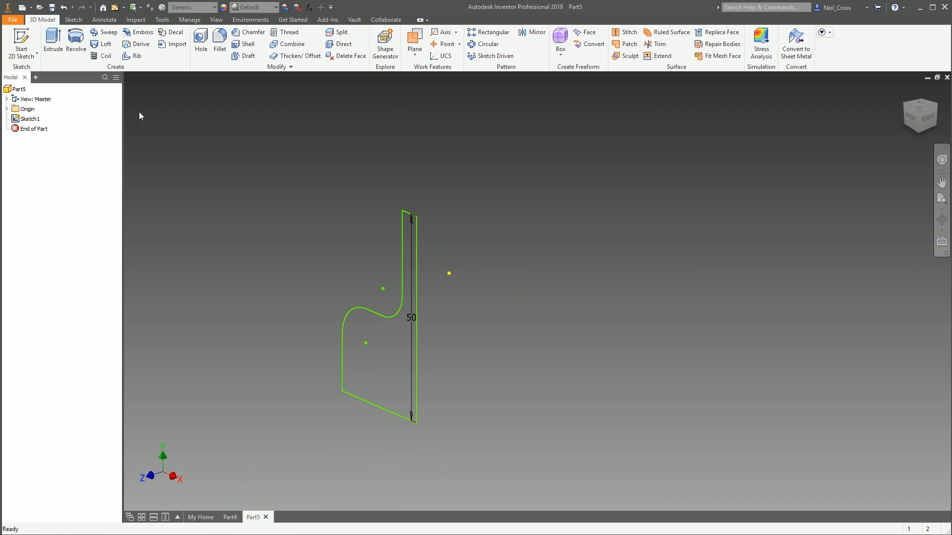
click(77, 44)
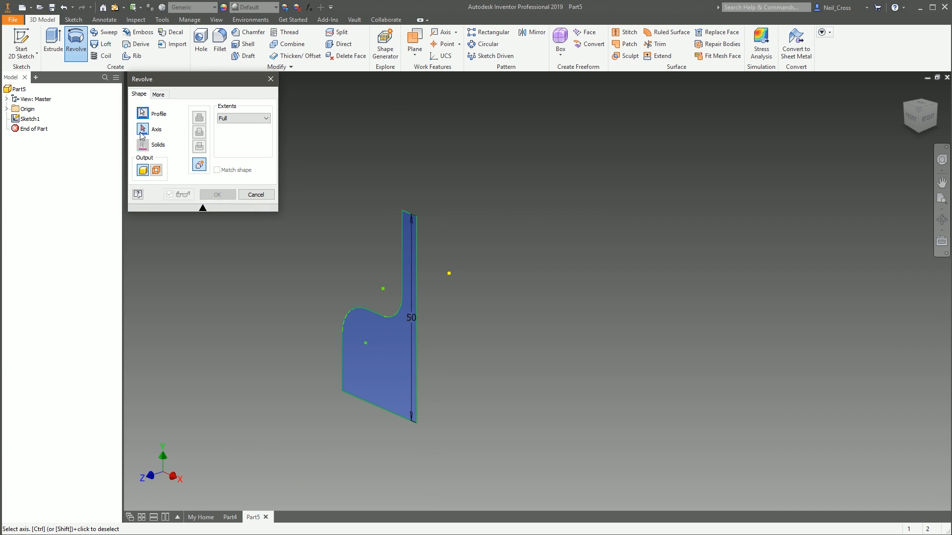
mouse_move(13, 120)
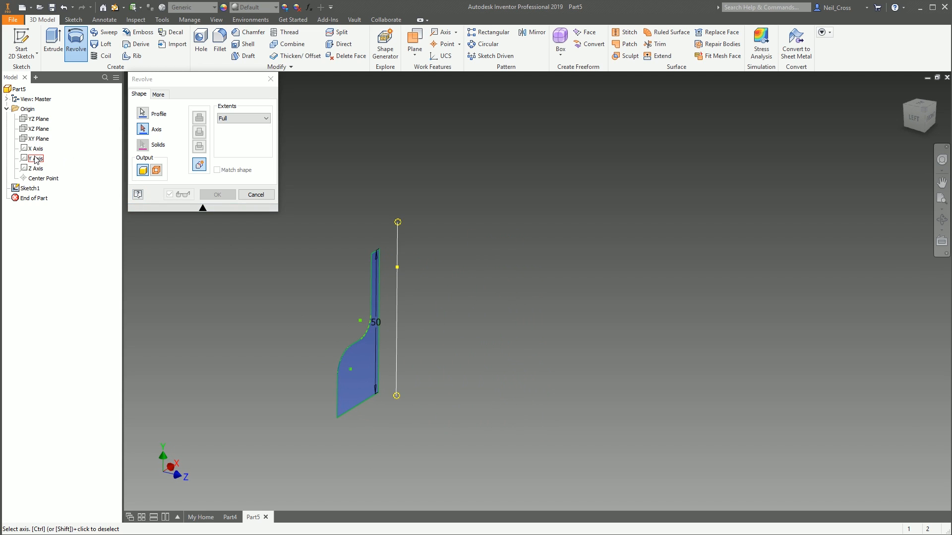
click(34, 157)
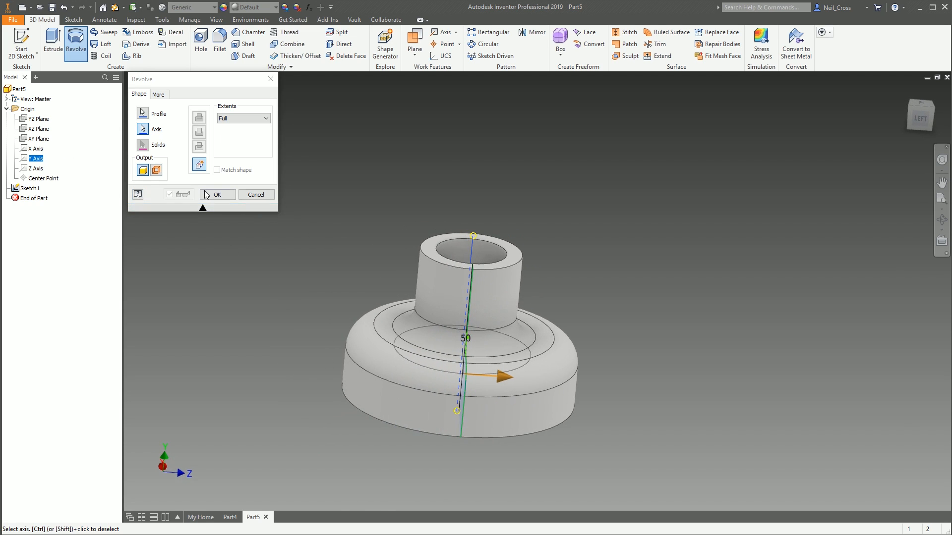
click(214, 194)
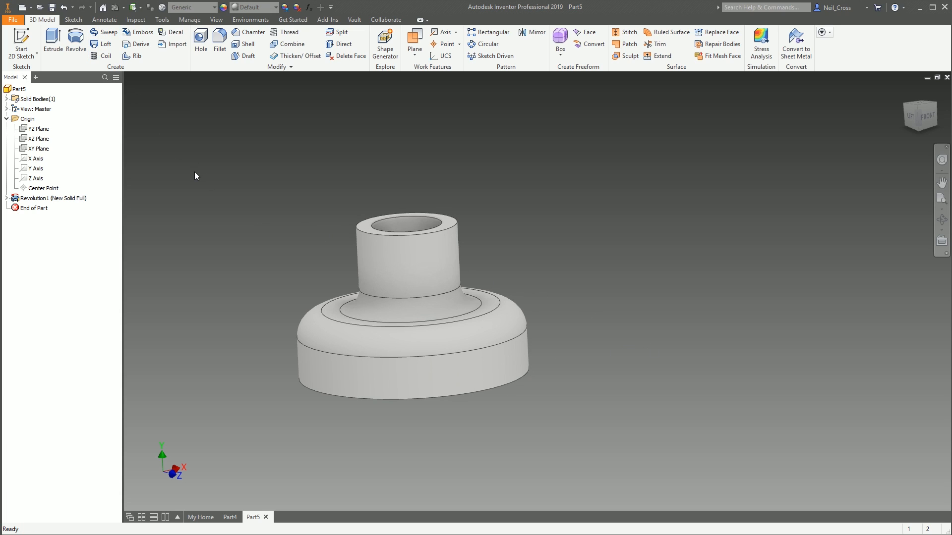
shift+middle_drag(467, 284, 495, 259)
scroll(466, 291, up, 3)
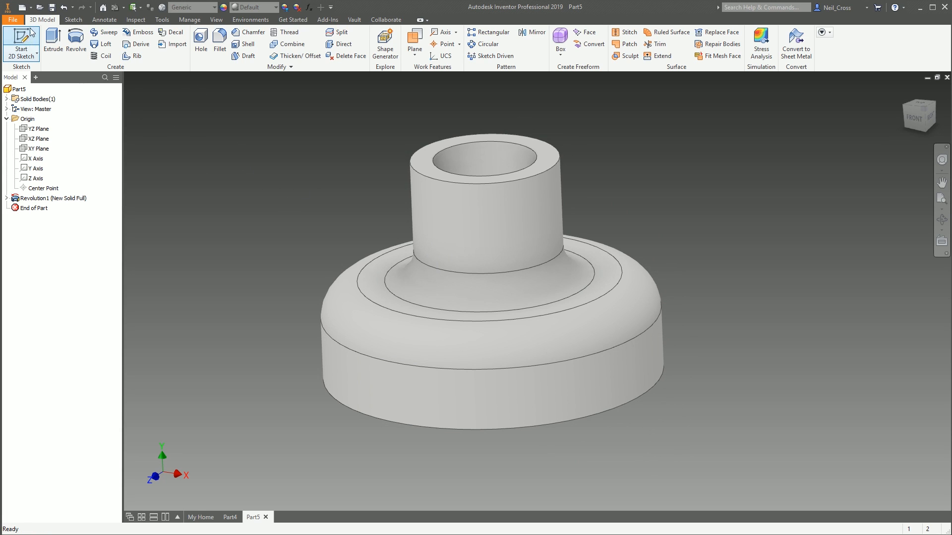
- Create another part from the Standard.ipt template and open a 3D sketch in it
click(23, 7)
double_click(444, 161)
click(28, 54)
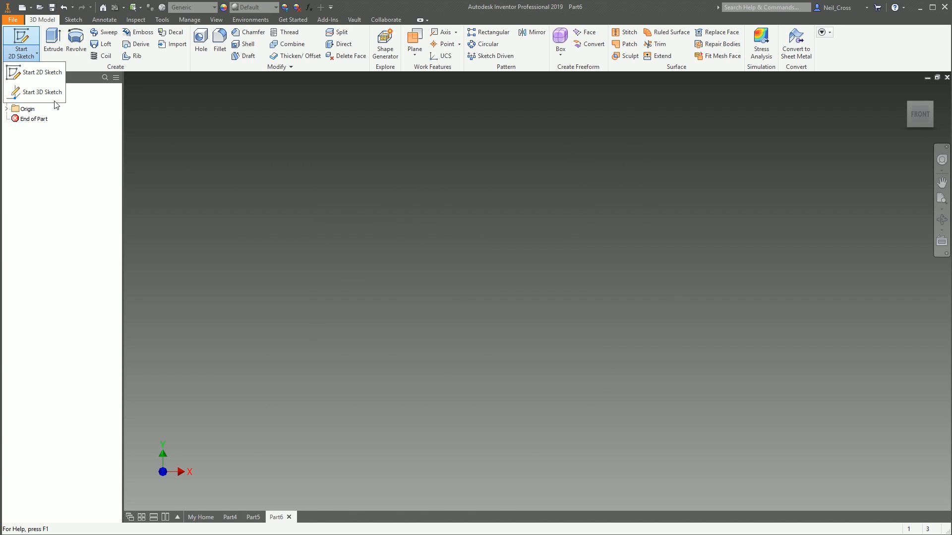
click(25, 99)
- Draw a freeform 3D spline winding through several points on differently oriented planes, and finish the 3D sketch
click(76, 45)
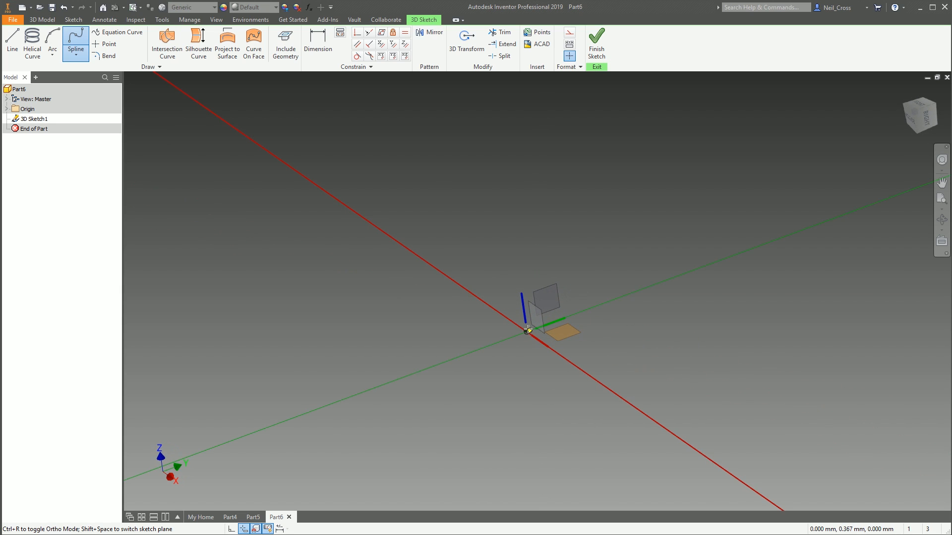
click(545, 292)
mouse_move(540, 198)
middle_down()
mouse_move(521, 189)
mouse_move(499, 236)
middle_up()
click(482, 216)
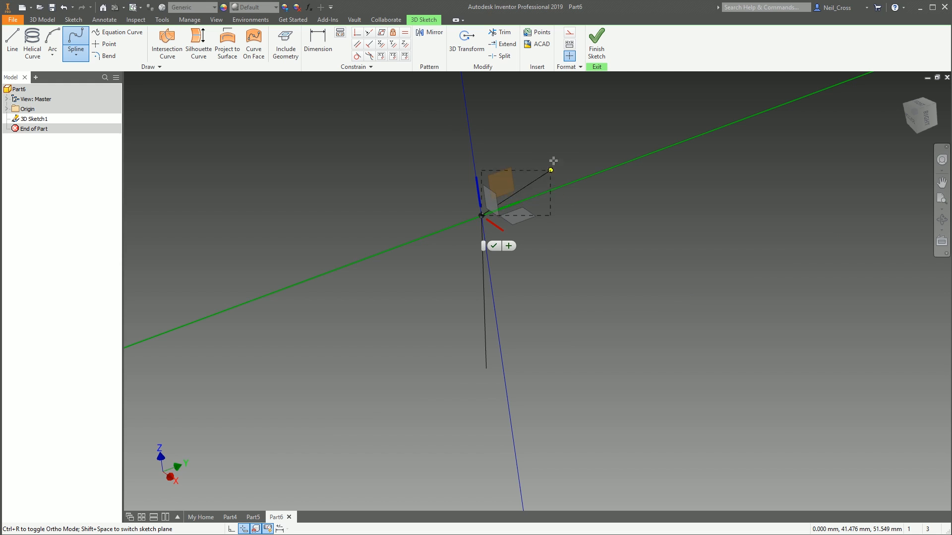
click(619, 106)
shift+middle_drag(644, 179, 540, 207)
click(488, 227)
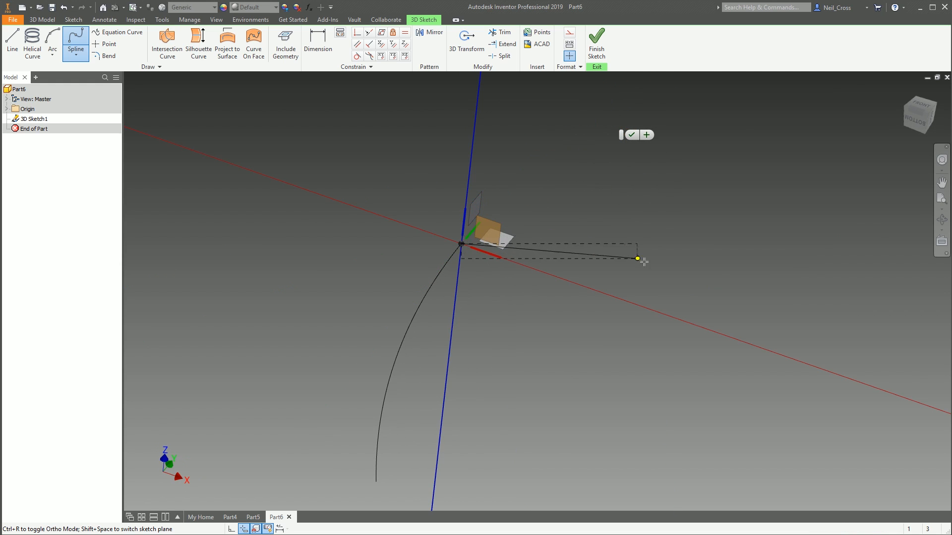
click(666, 264)
scroll(688, 273, up, 1)
click(676, 226)
shift+middle_drag(651, 374, 640, 275)
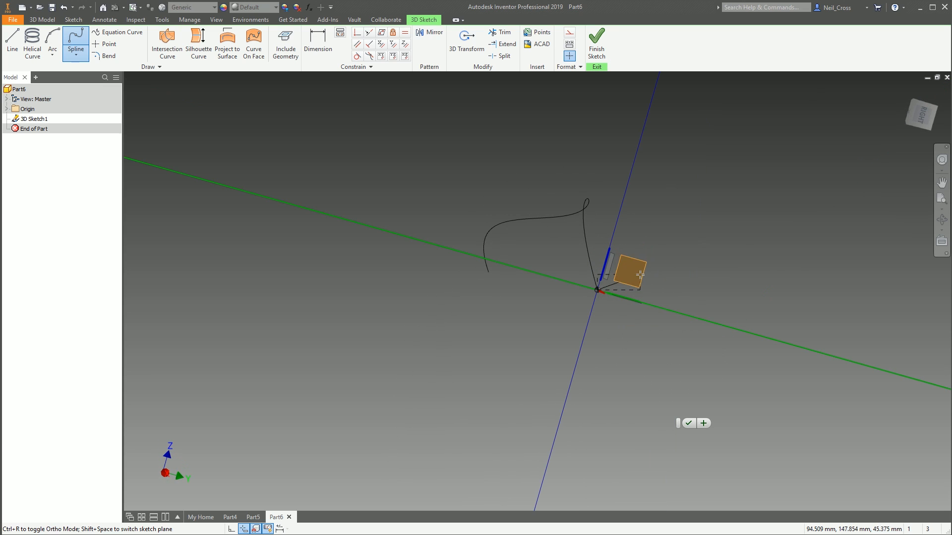
click(748, 310)
shift+middle_drag(748, 311, 620, 217)
click(806, 308)
click(818, 337)
shift+middle_drag(817, 338, 431, 310)
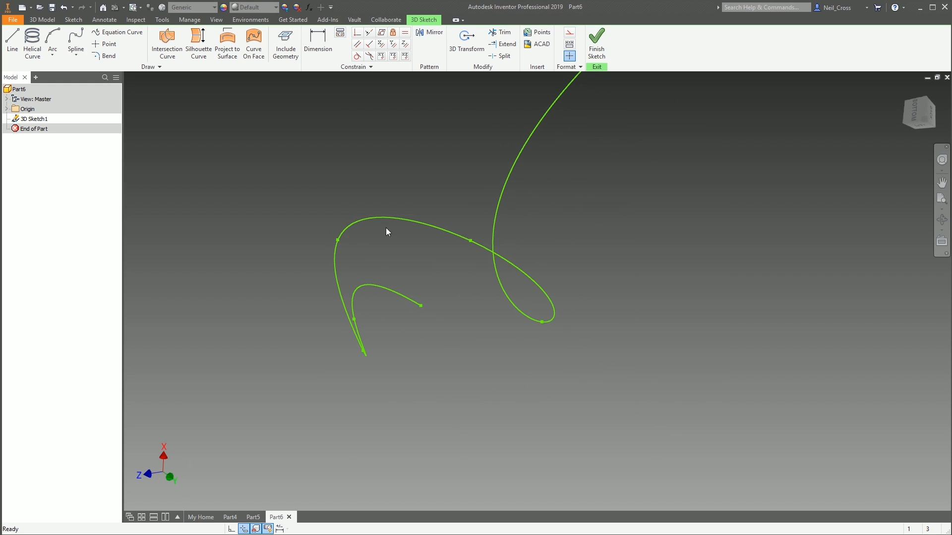
shift+middle_drag(546, 303, 628, 71)
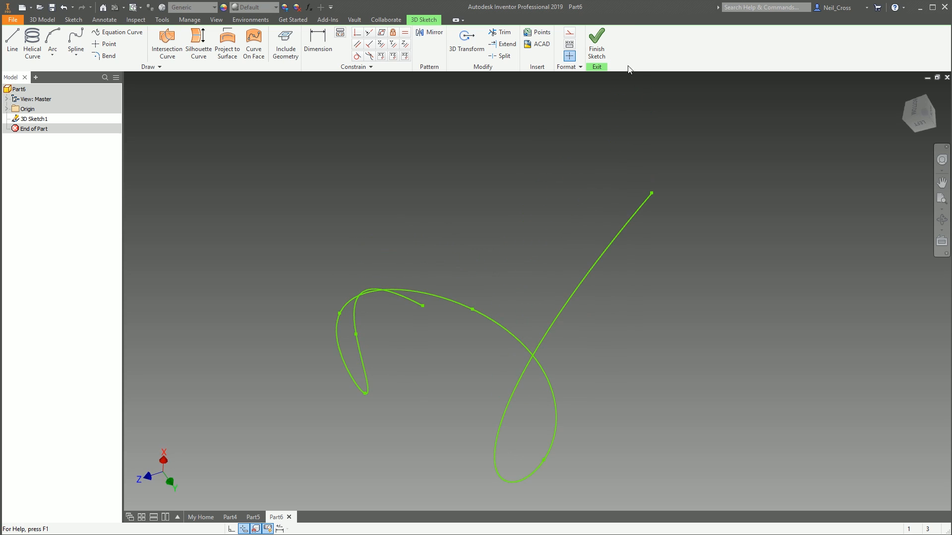
click(596, 40)
- Create a work plane at the spline's endpoint, normal to the curve
key(])
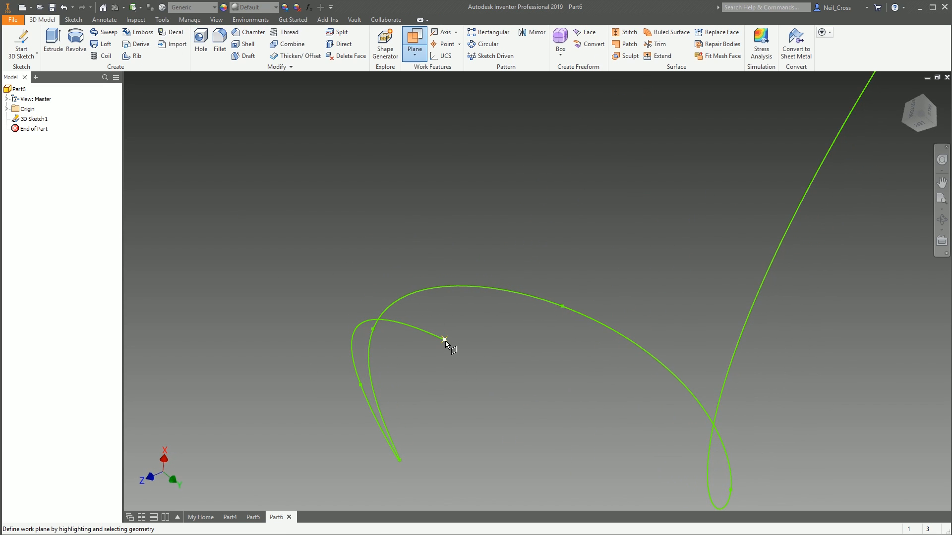
click(444, 340)
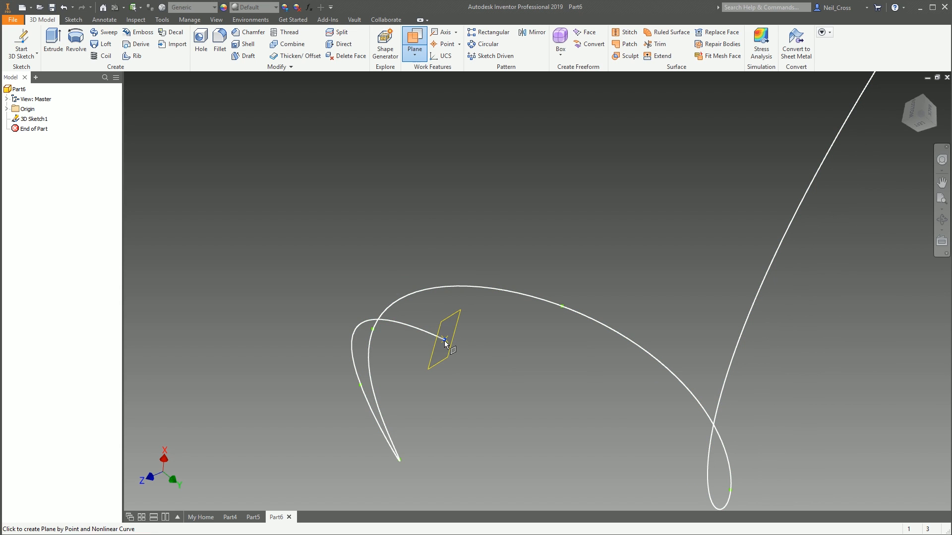
click(427, 332)
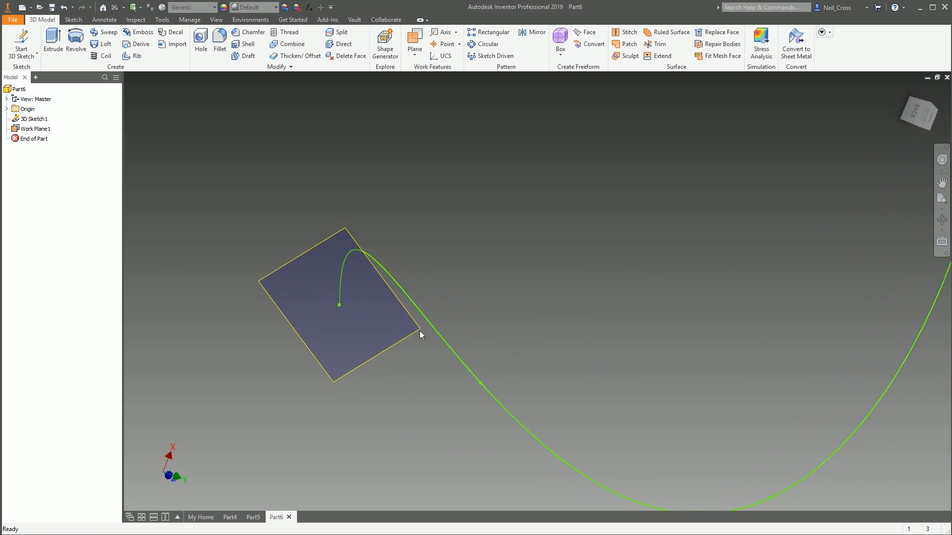
- Sketch a 5 mm diameter circle on the work plane, centred on the spline's endpoint, and finish the 2D sketch
click(37, 53)
click(36, 74)
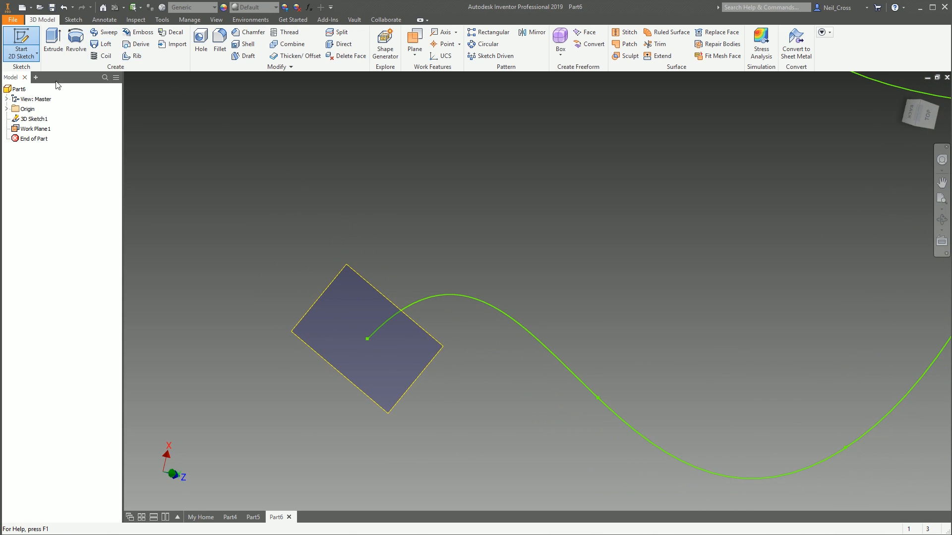
click(346, 270)
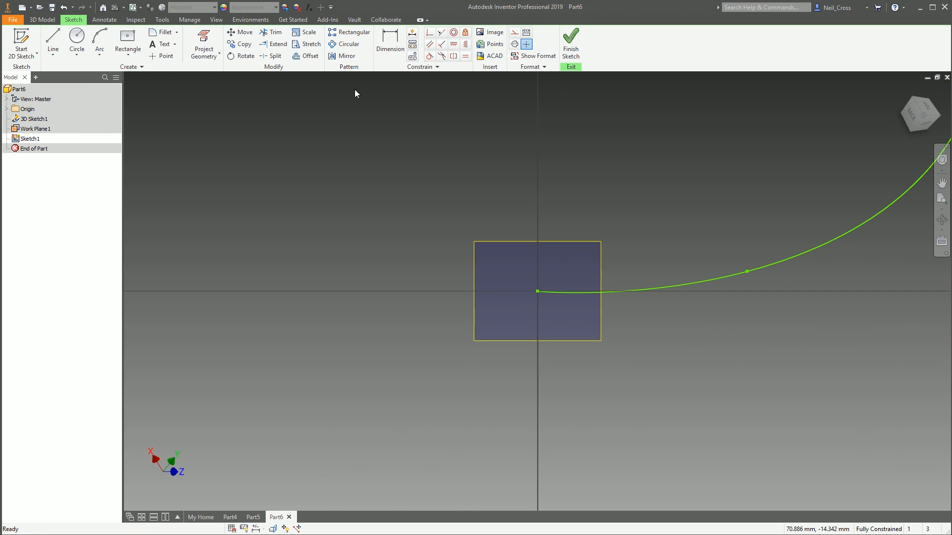
click(76, 39)
click(537, 292)
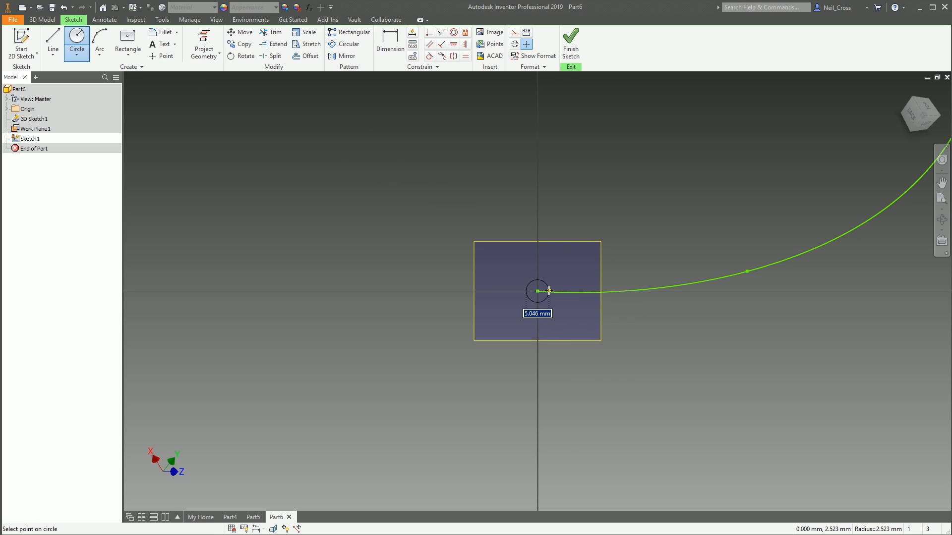
text(5)
key(Return)
shift+middle_drag(697, 228, 634, 179)
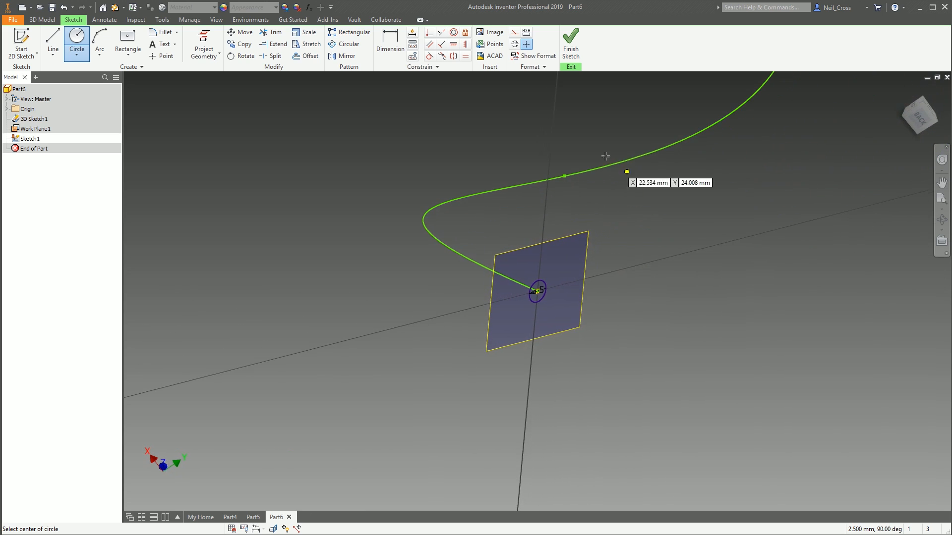
click(570, 45)
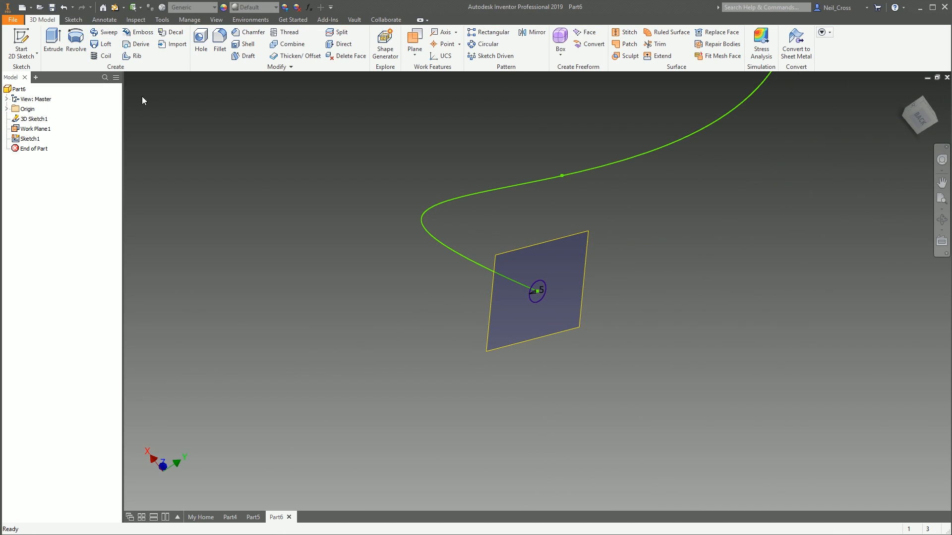
- Sweep the 5 mm circle along the 3D spline as a solid, with the orientation following the path
click(106, 32)
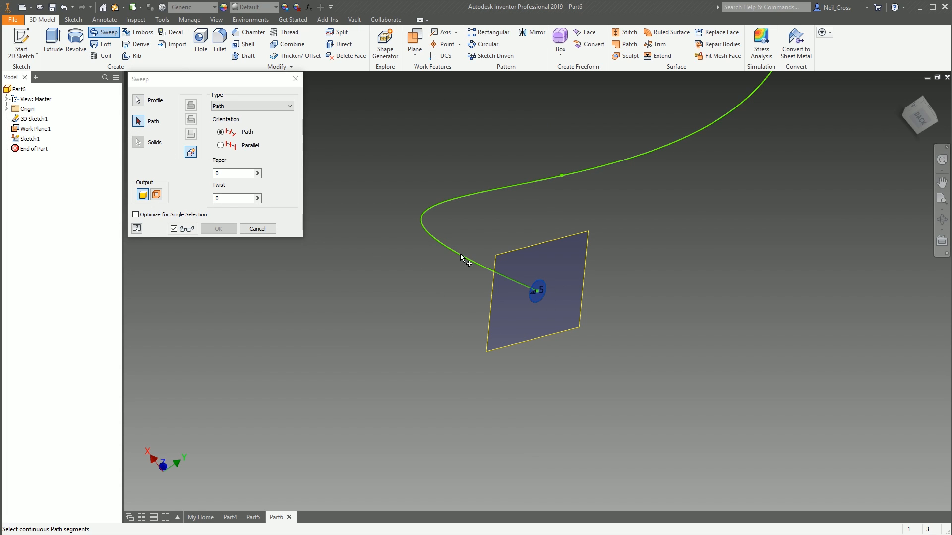
click(502, 275)
scroll(650, 233, down, 5)
shift+middle_drag(709, 272, 690, 304)
click(218, 228)
mouse_move(353, 258)
shift+middle_down()
mouse_move(699, 312)
mouse_move(737, 329)
mouse_move(658, 342)
mouse_move(347, 268)
shift+middle_up()
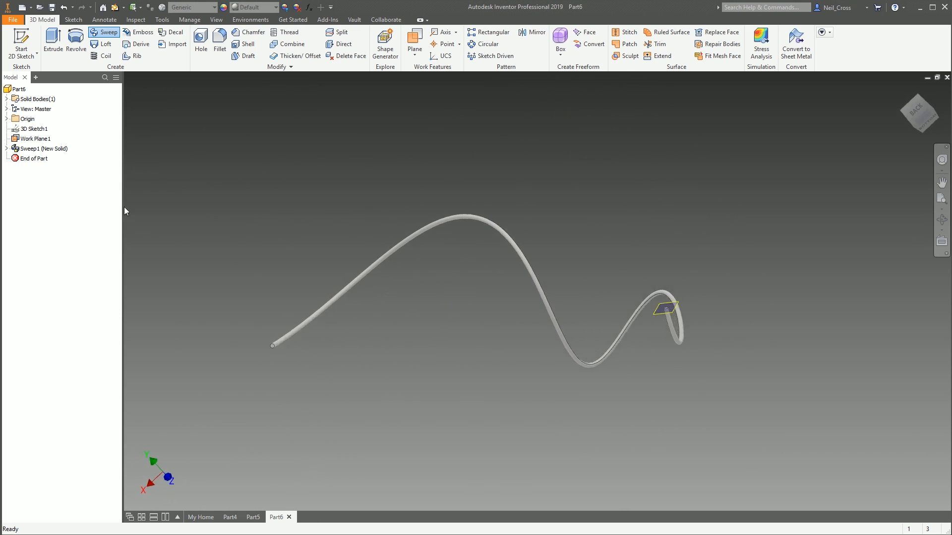
- Edit the sweep's 3D sketch, move a middle spline point to reshape the path, and finish the sketch to update the solid
click(7, 148)
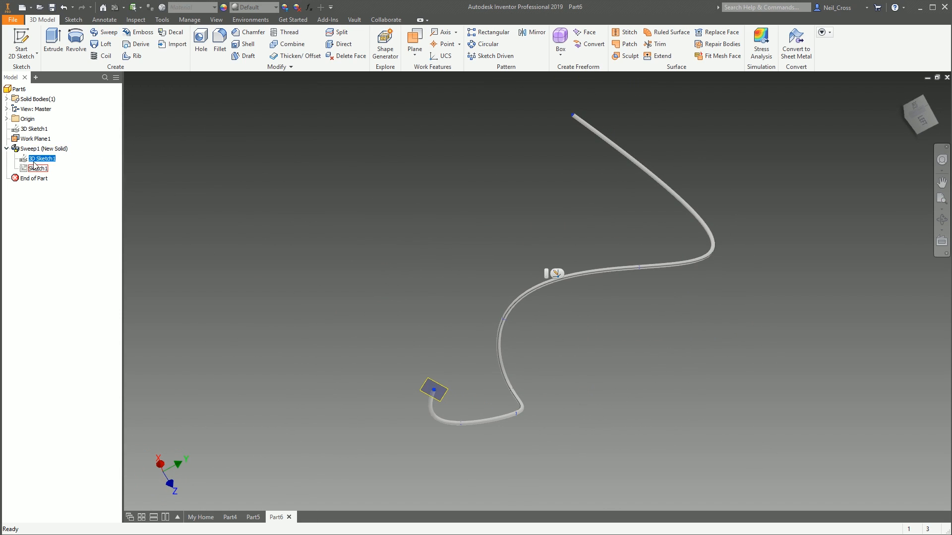
double_click(34, 162)
drag(503, 320, 577, 350)
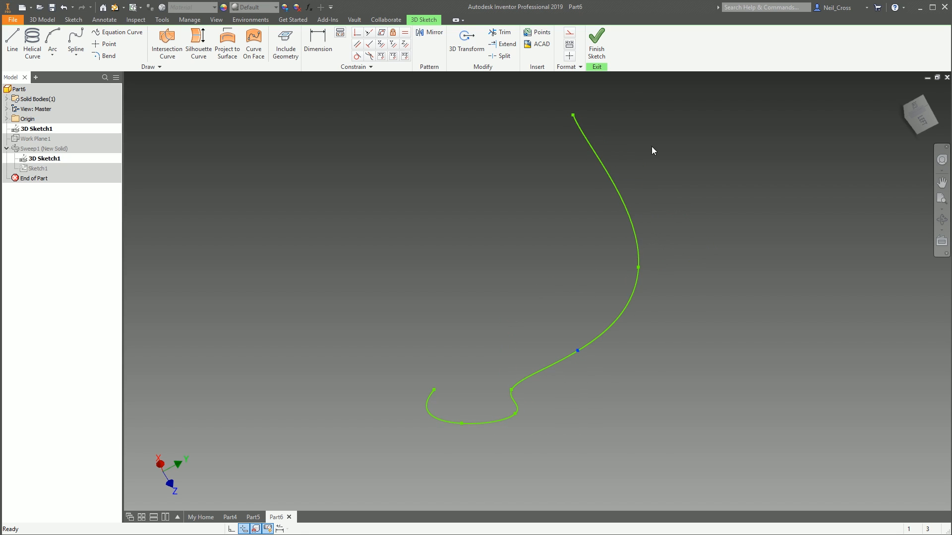
click(595, 45)
mouse_move(579, 437)
shift+middle_down()
mouse_move(656, 322)
mouse_move(608, 315)
shift+middle_up()
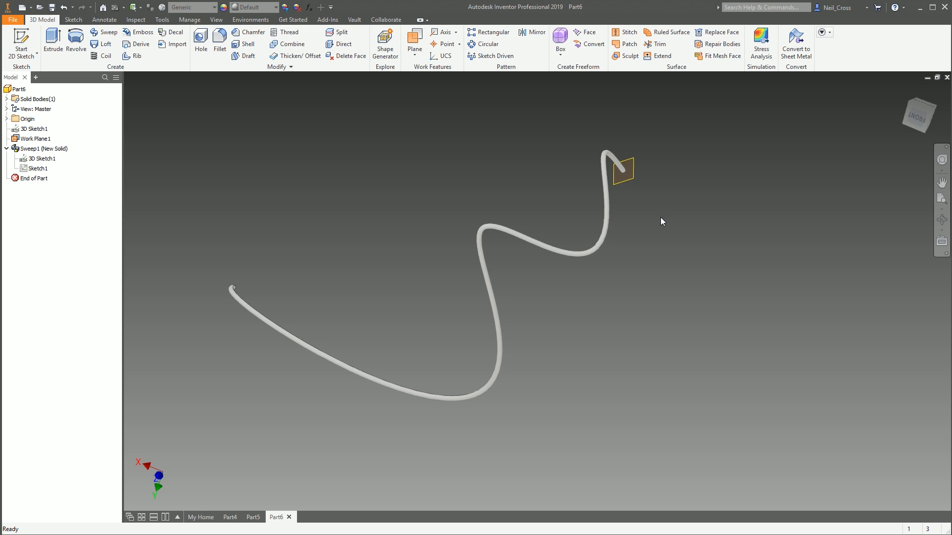
- Create a new part from the Standard.ipt template and start a 2D sketch on the XY plane
click(25, 8)
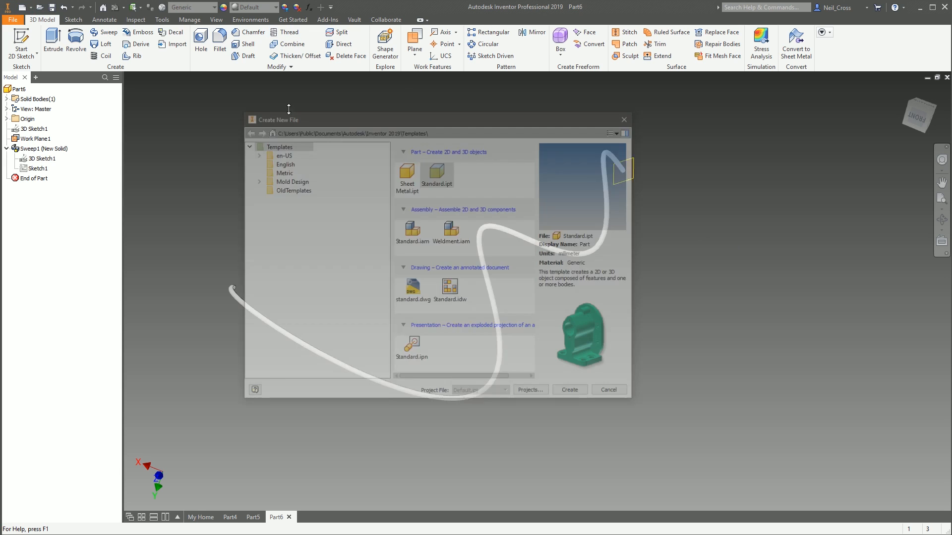
double_click(434, 174)
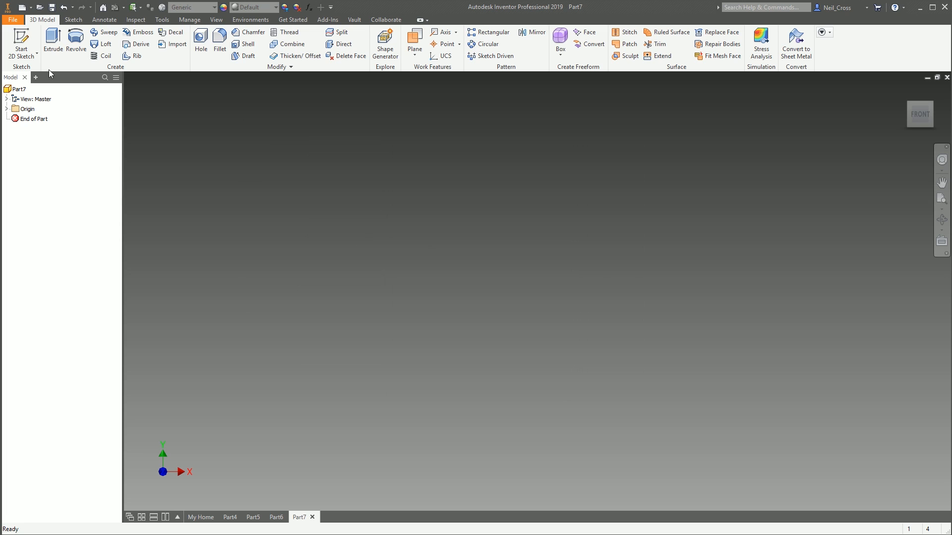
click(35, 43)
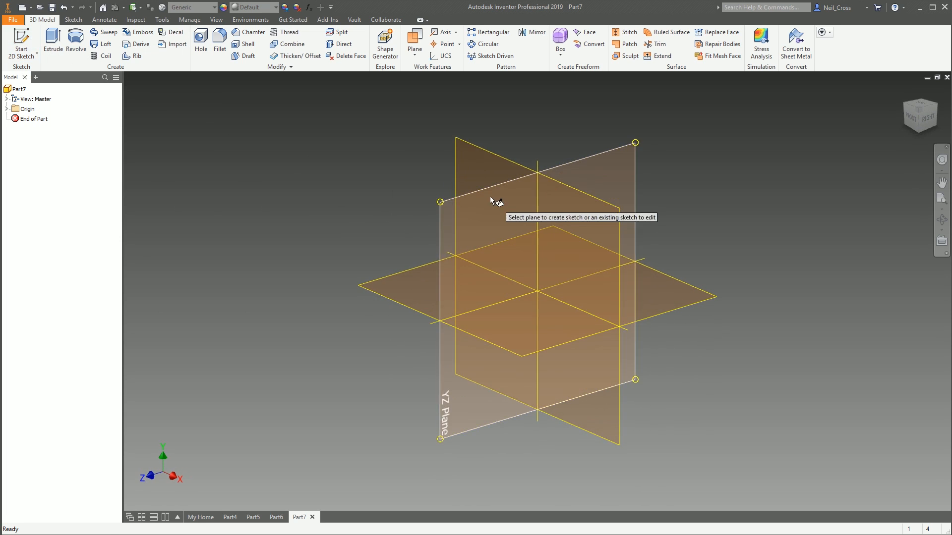
click(502, 161)
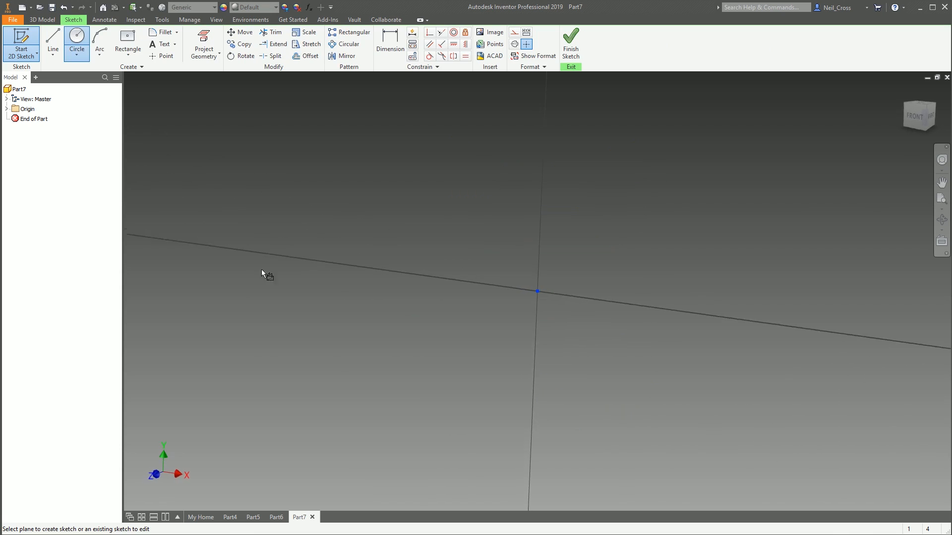
- Sketch a 100 by 100 mm two-point center rectangle centred on the origin and finish the sketch
click(128, 38)
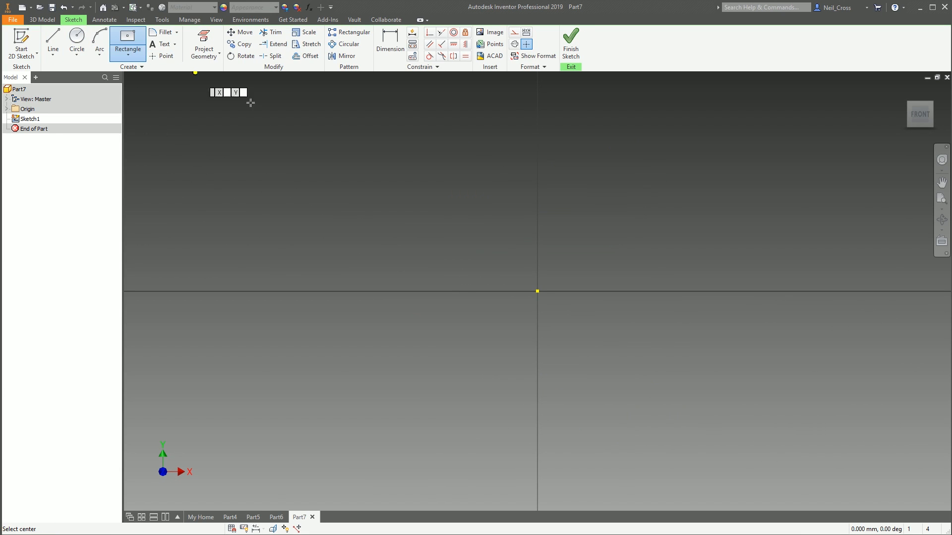
click(128, 54)
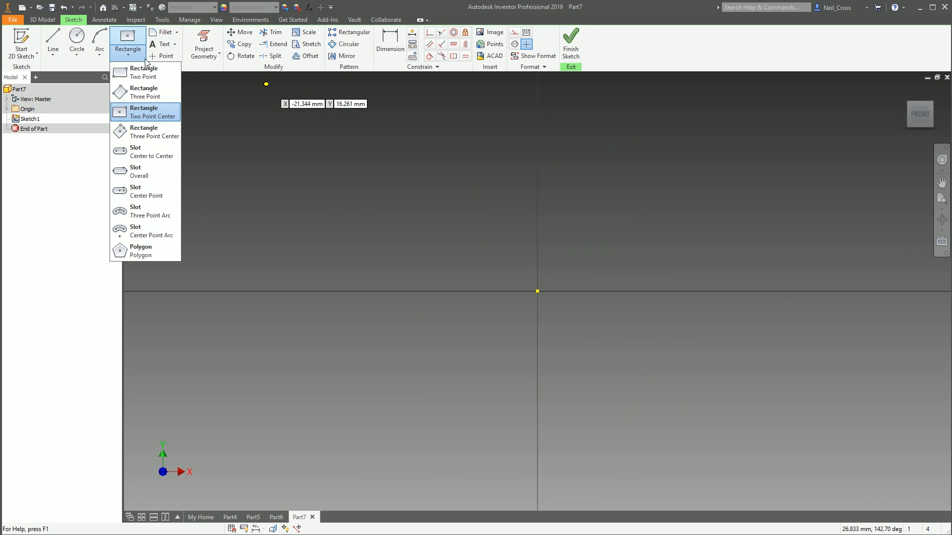
click(538, 292)
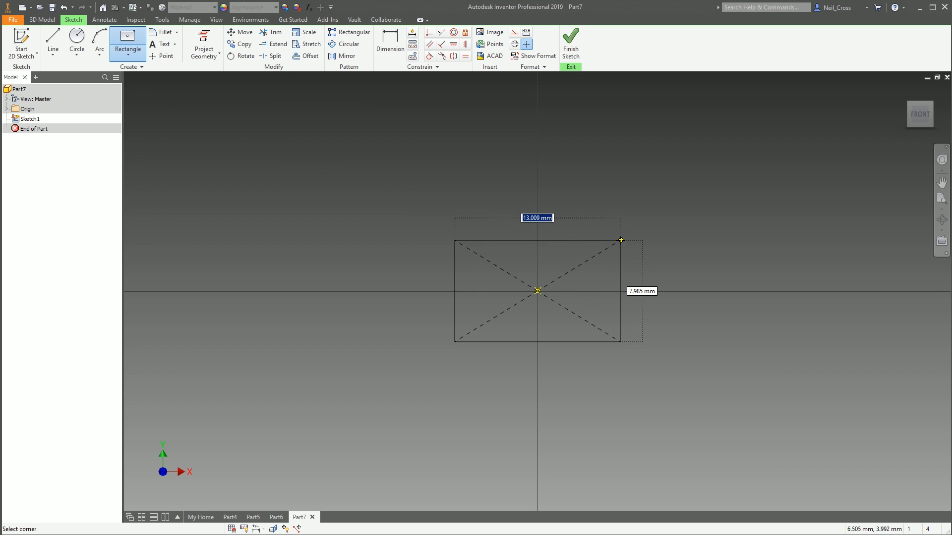
text(100)
key(Tab)
text(100)
key(Return)
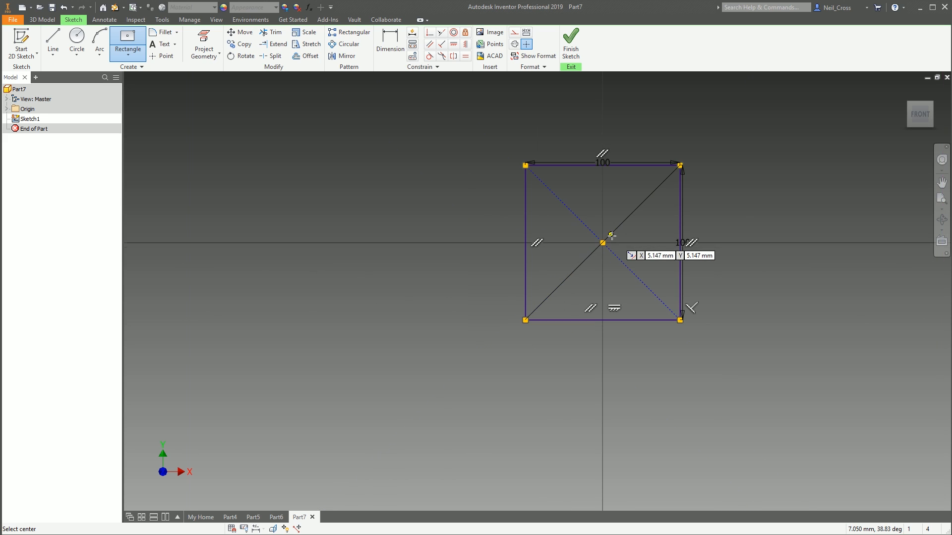
click(568, 45)
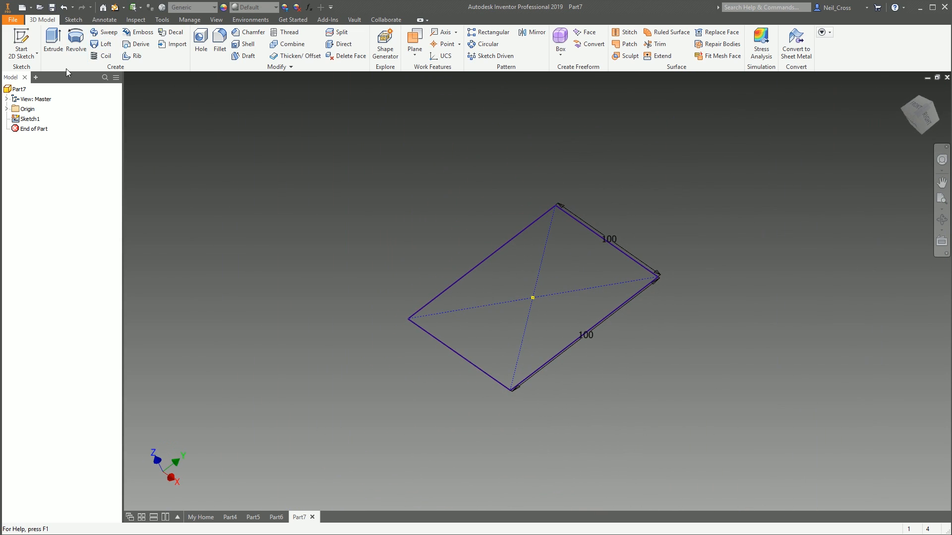
- Create a work plane parallel to the XY plane, offset above the square sketch
click(407, 38)
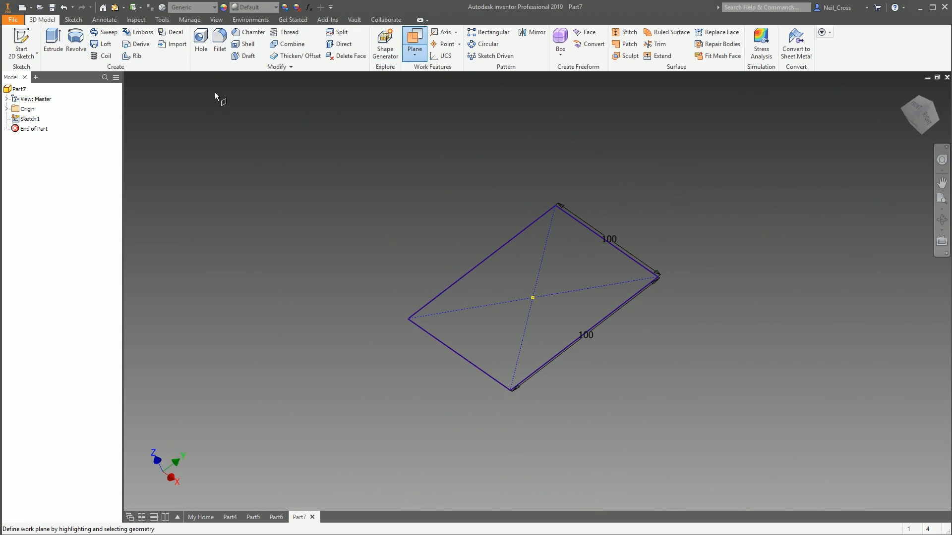
click(6, 109)
click(38, 139)
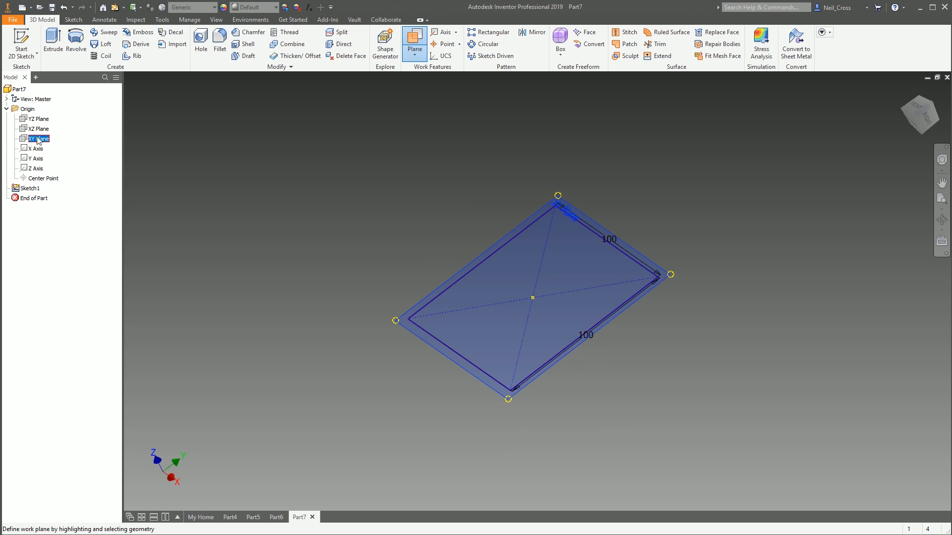
drag(425, 296, 407, 199)
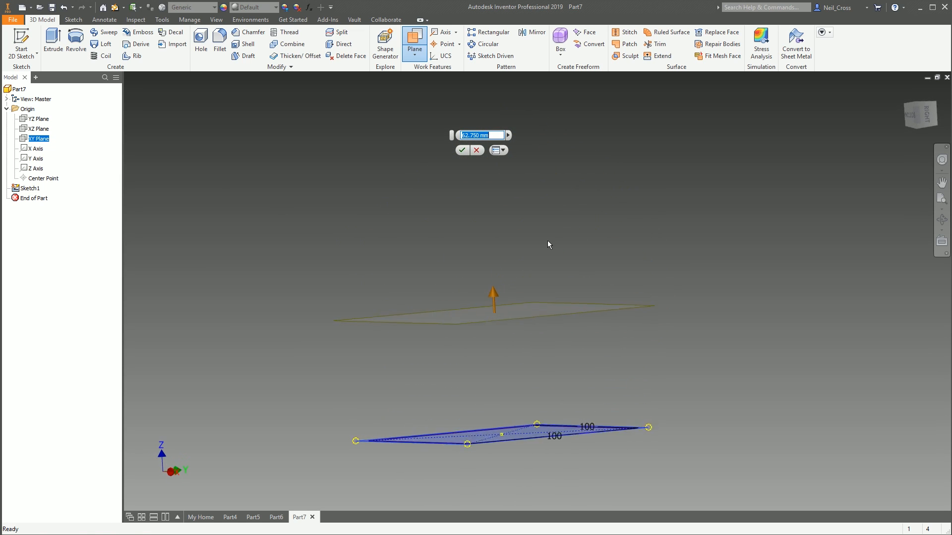
key(Return)
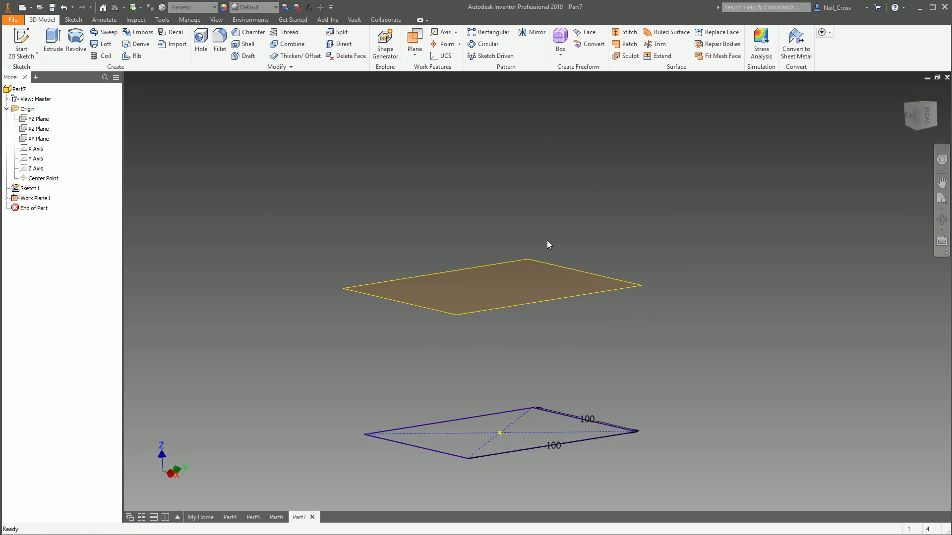
- Sketch a 40 mm diameter circle on the offset work plane, centred on the origin, and finish the sketch
click(25, 29)
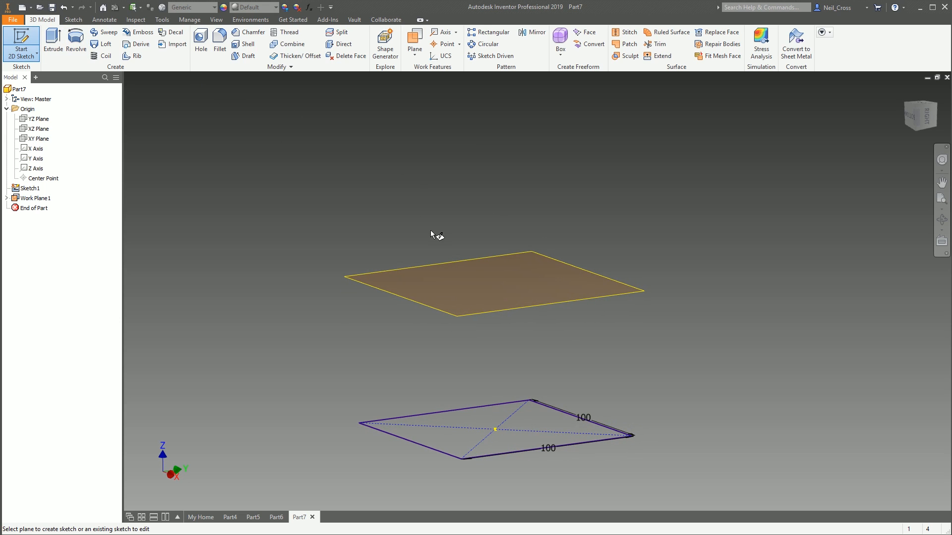
click(446, 266)
key(c)
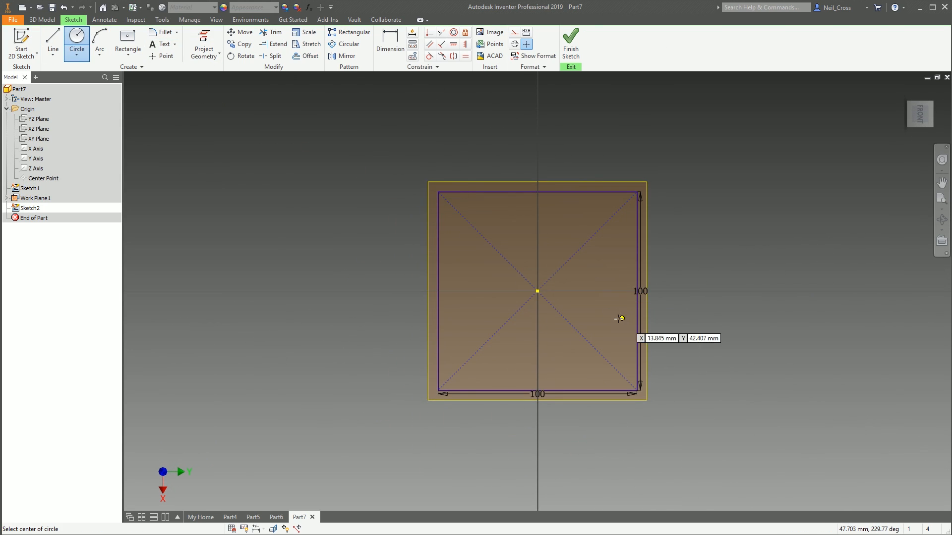
click(538, 291)
text(40)
key(Return)
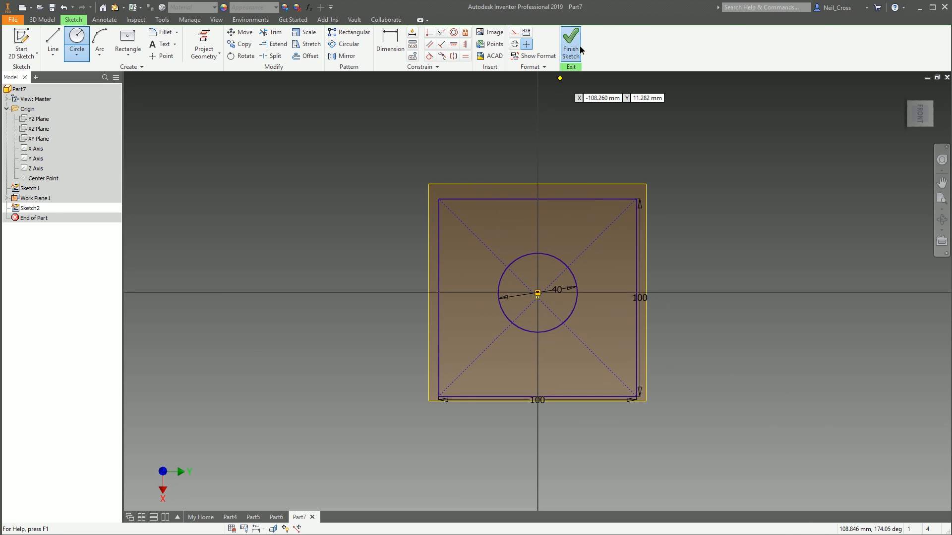
click(570, 45)
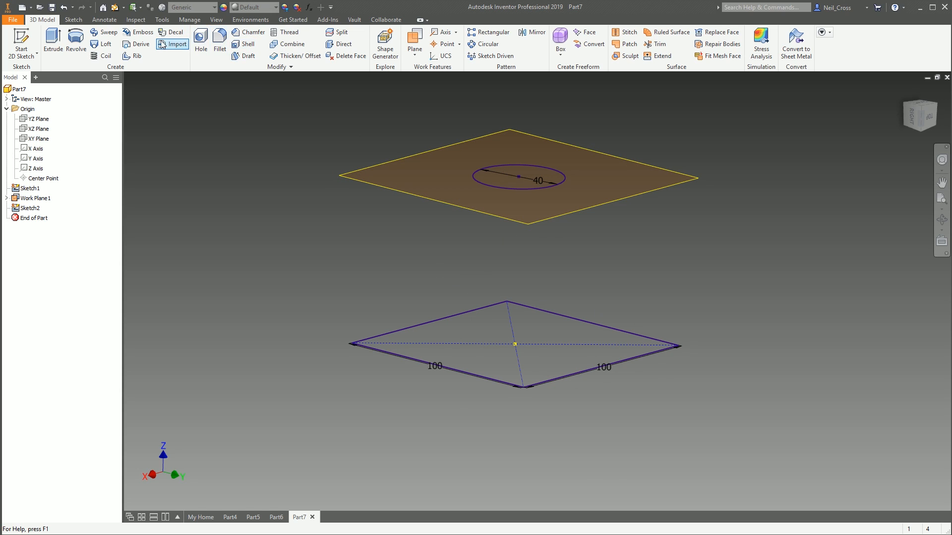
- Loft a solid between the 100 mm square sketch and the 40 mm circle sketch
click(102, 44)
click(412, 363)
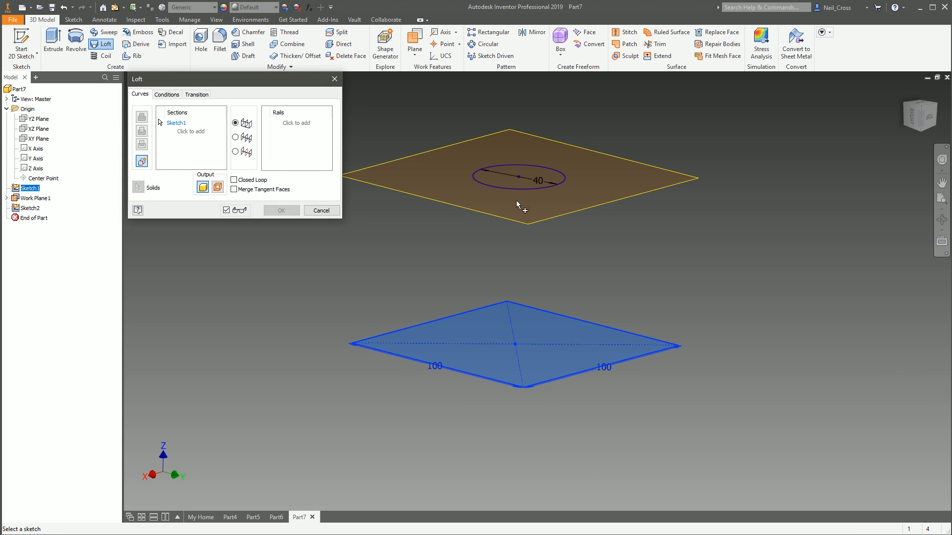
click(492, 186)
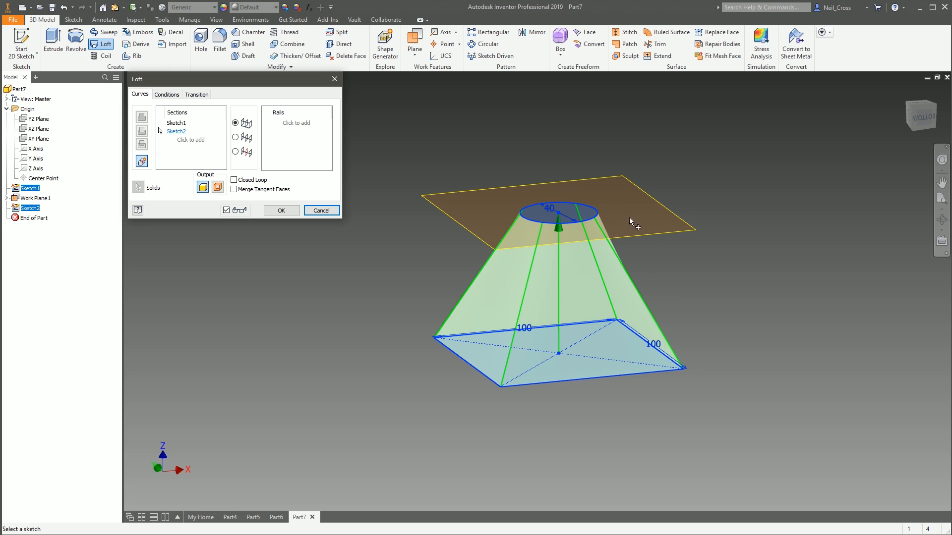
click(286, 212)
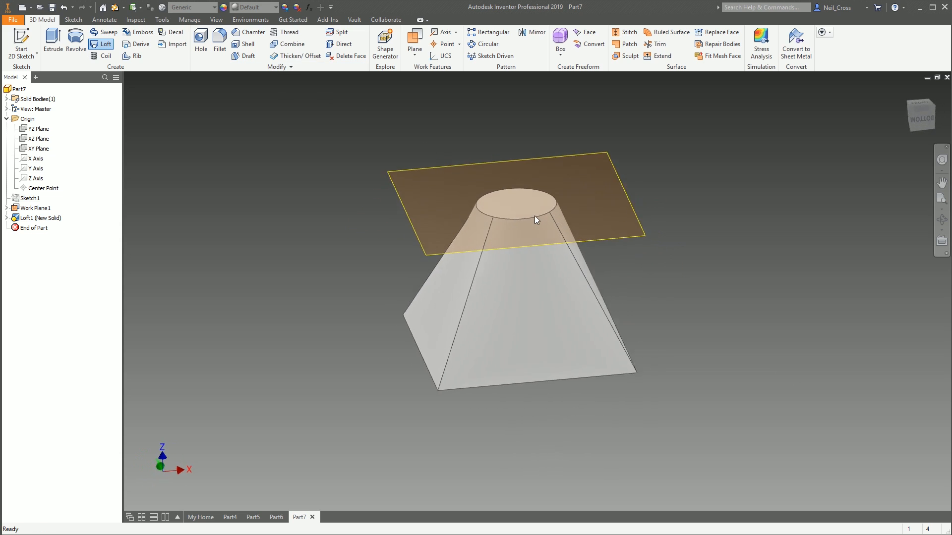
- Create another new part from the Standard.ipt template and begin a 2D sketch on its XY plane
click(26, 8)
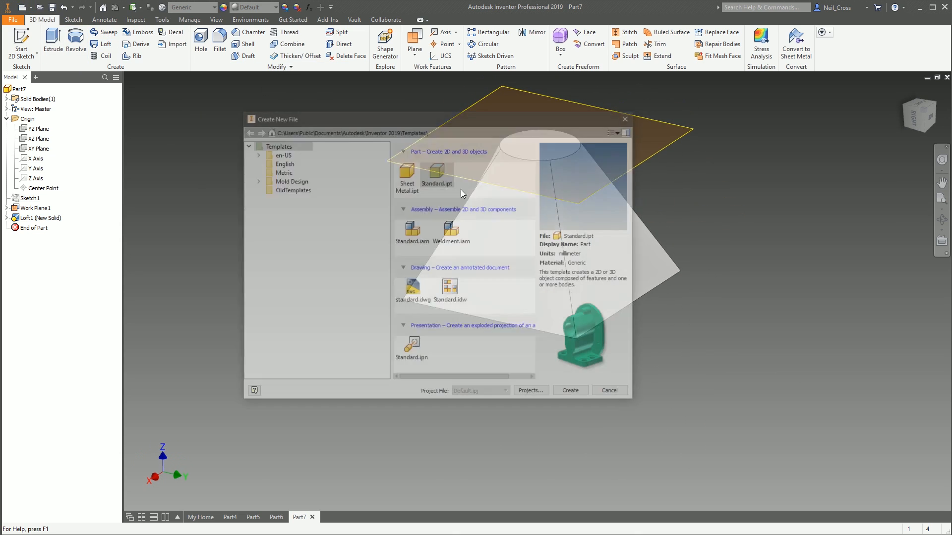
double_click(424, 187)
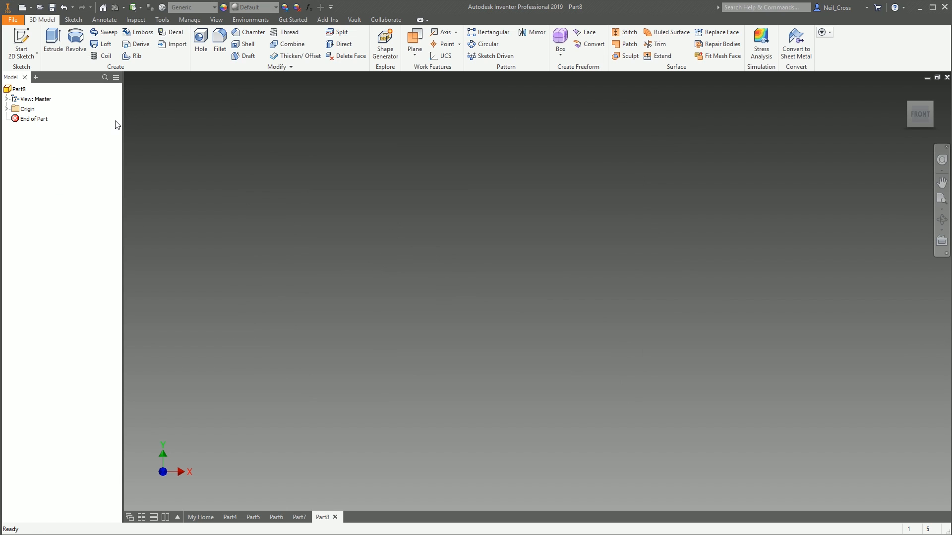
click(20, 38)
click(455, 147)
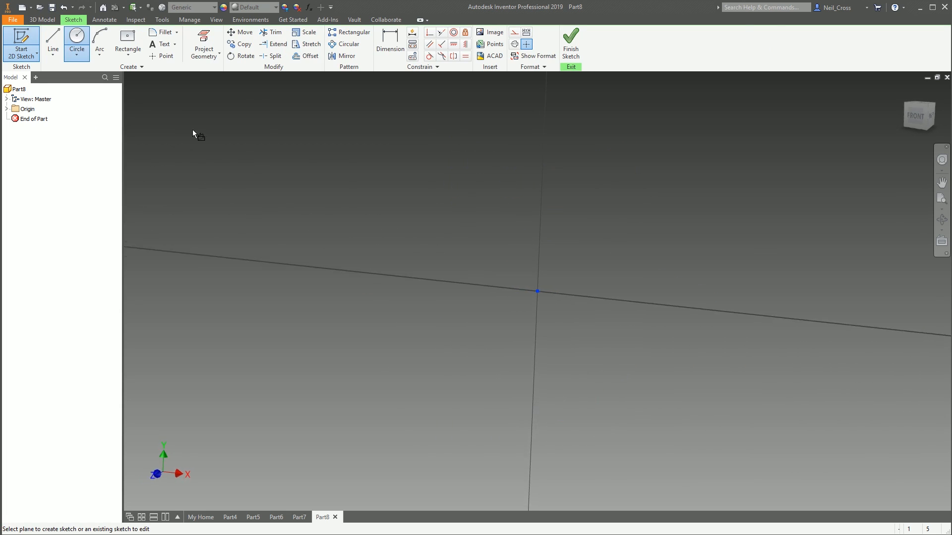
- Sketch a 15 mm diameter circle and move its centre onto the horizontal axis, about 43 mm to the negative X side of the origin
click(77, 39)
click(380, 277)
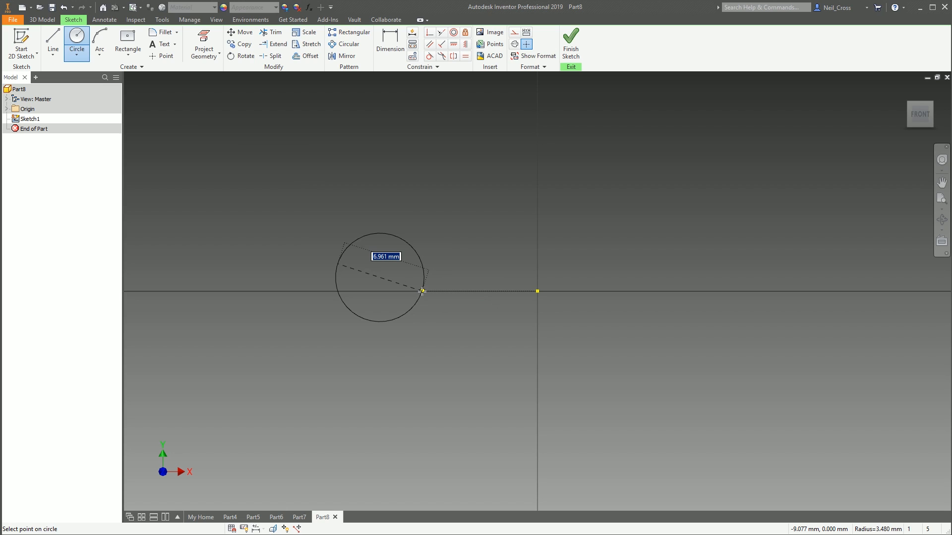
text(15)
key(Return)
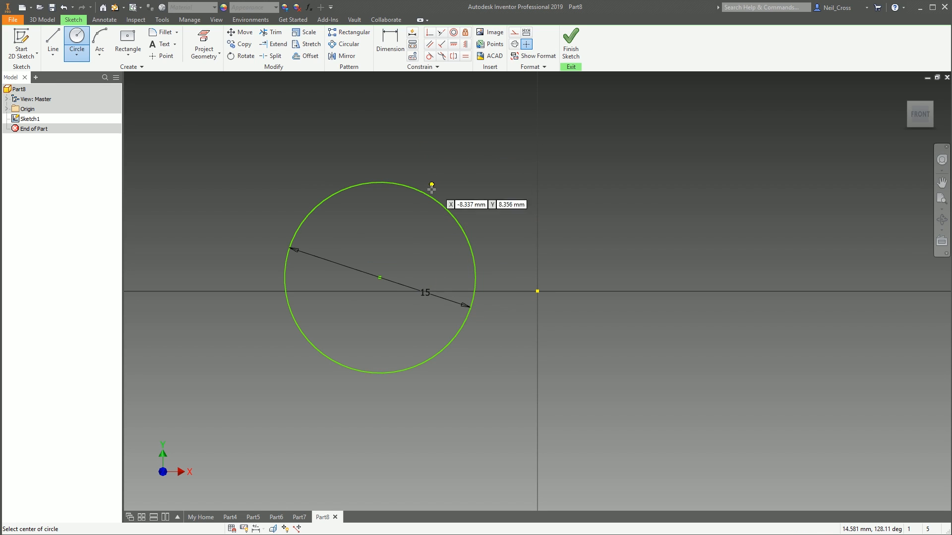
scroll(526, 332, down, 5)
key(Escape)
click(511, 310)
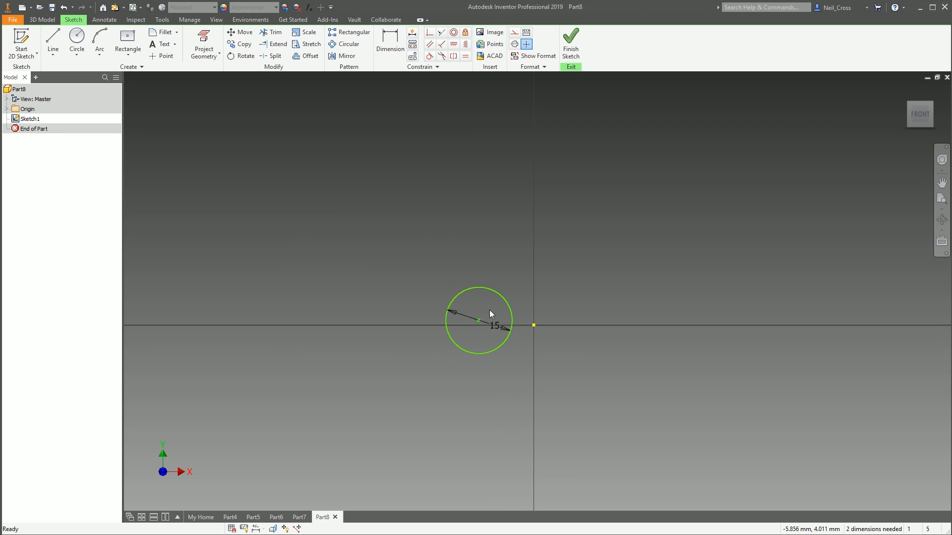
drag(479, 321, 344, 326)
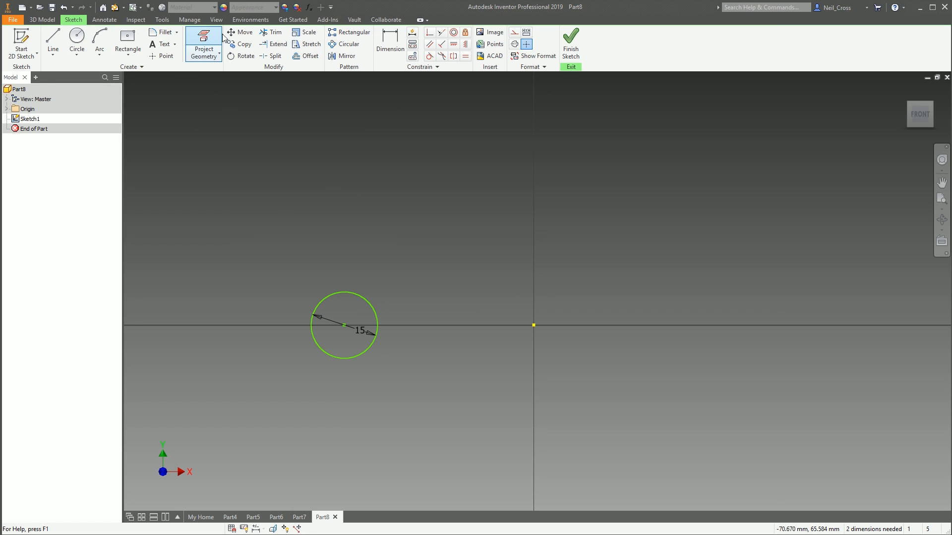
- Dimension the horizontal distance from the circle's centre to the origin as 100 mm and finish the sketch
click(389, 43)
click(344, 324)
click(533, 326)
click(450, 233)
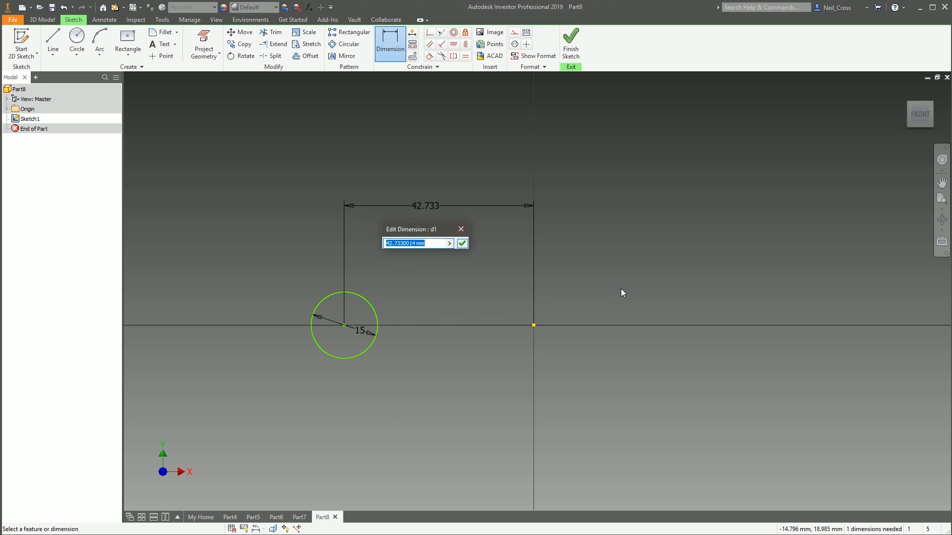
text(250)
key(Return)
scroll(648, 285, up, 6)
scroll(646, 287, down, 3)
click(570, 44)
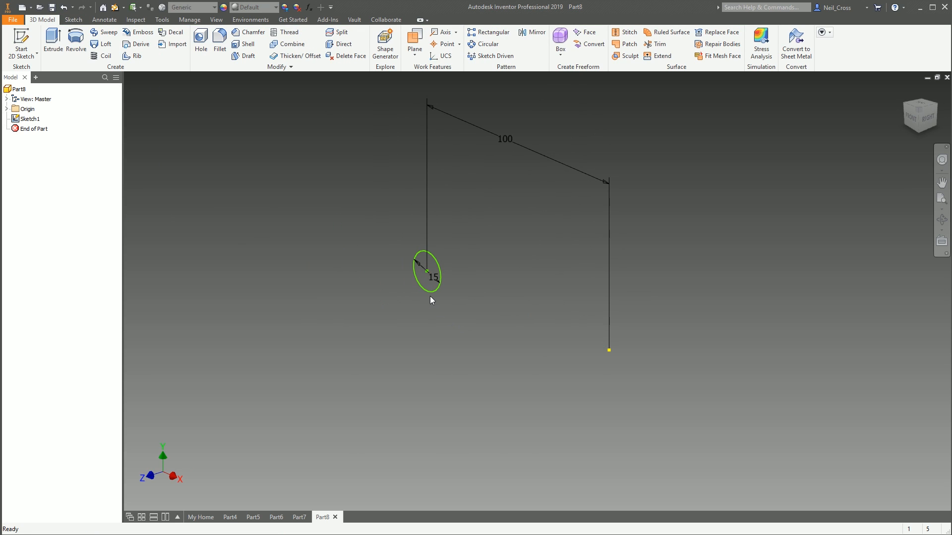
- Start a solid Coil feature from the 15 mm circle profile, using the origin's Y axis as the coil axis
click(103, 56)
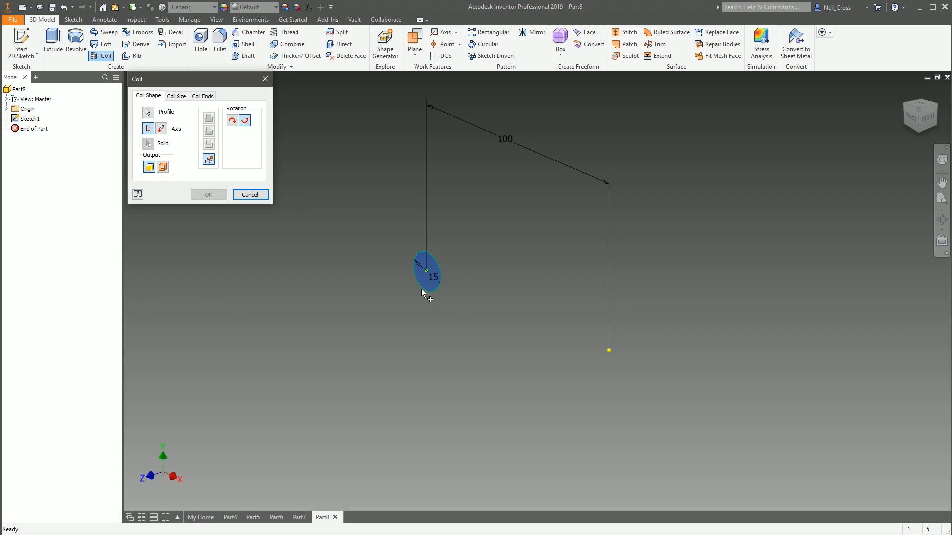
click(6, 109)
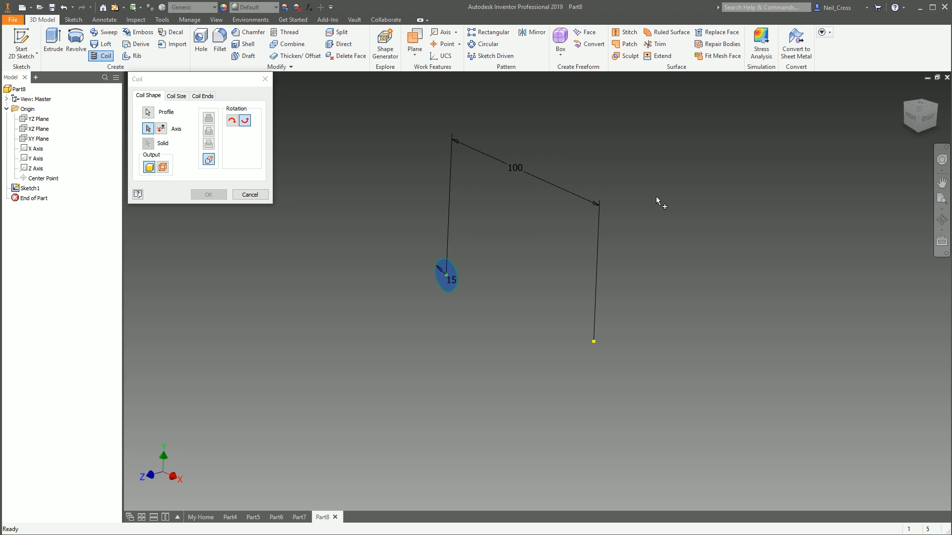
click(36, 159)
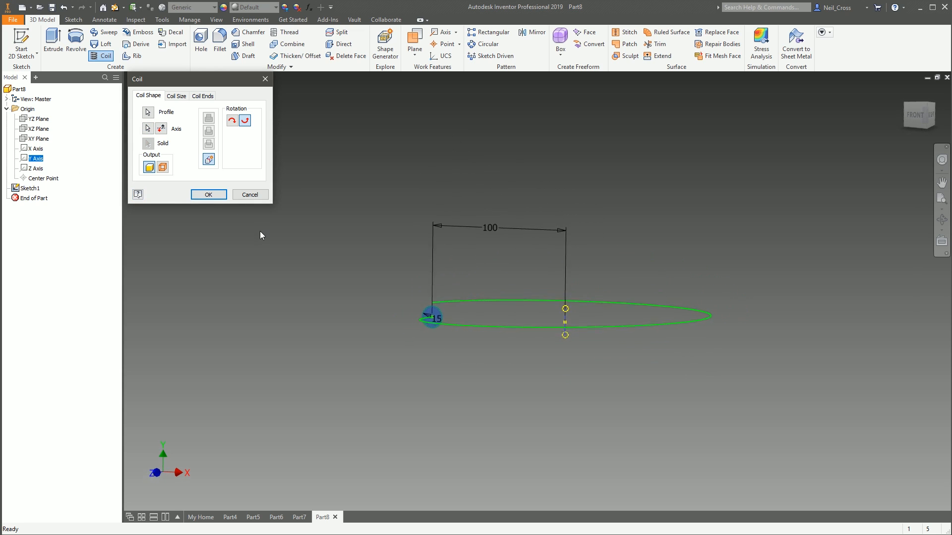
- Define the coil size by Revolution and Height, with a height of 500 mm and 10 revolutions
click(171, 96)
click(166, 120)
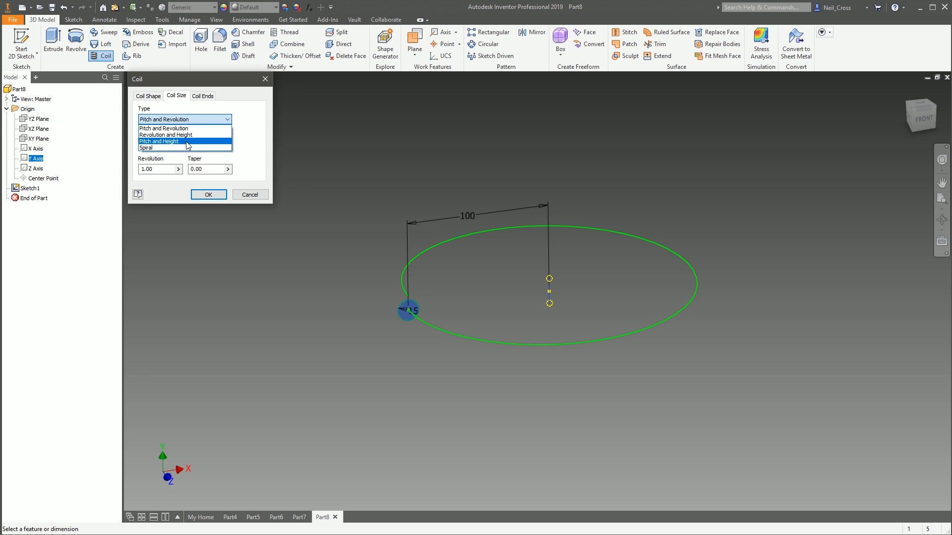
click(168, 135)
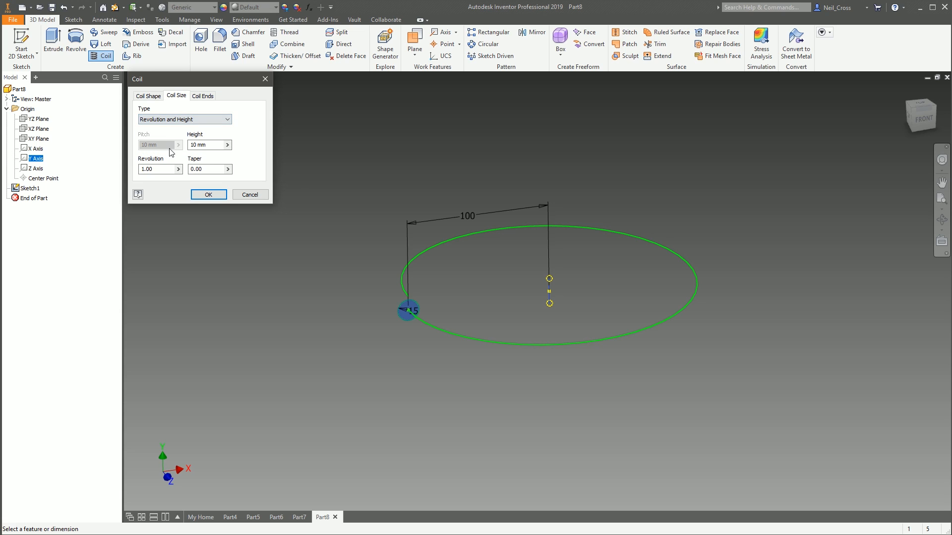
double_click(191, 145)
text(500)
scroll(357, 243, down, 9)
middle_drag(399, 251, 409, 304)
double_click(145, 169)
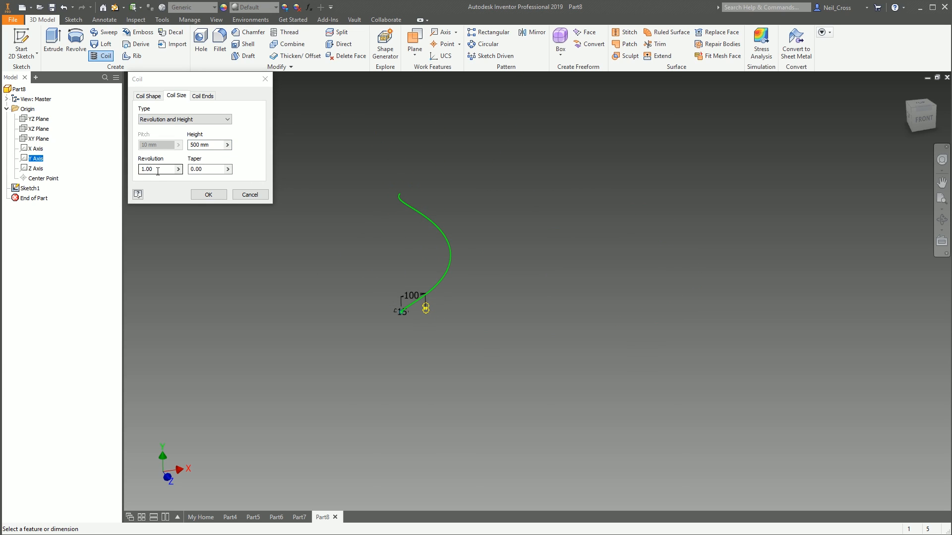
text(10)
shift+middle_drag(327, 287, 332, 266)
scroll(331, 264, up, 2)
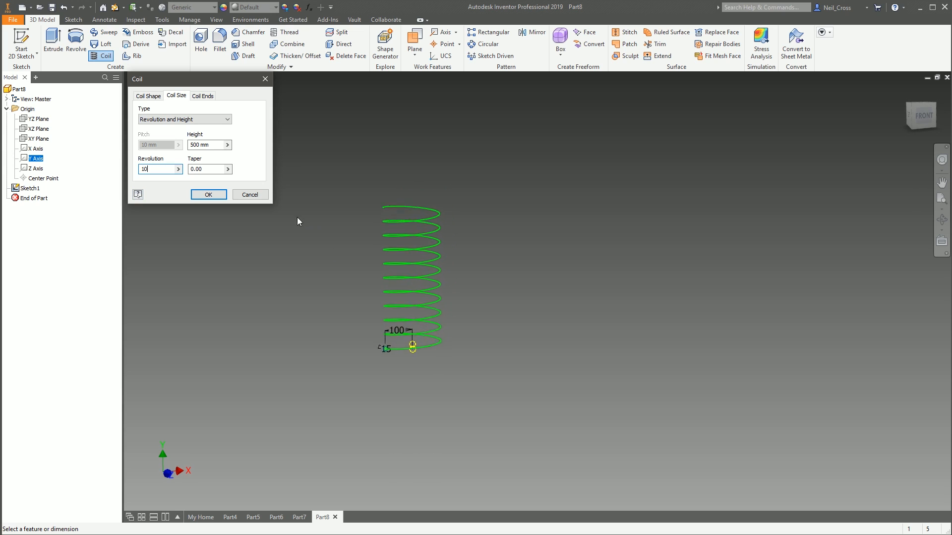
- Try a taper of 10 on the coil and reset the taper to 0
double_click(214, 169)
text(10)
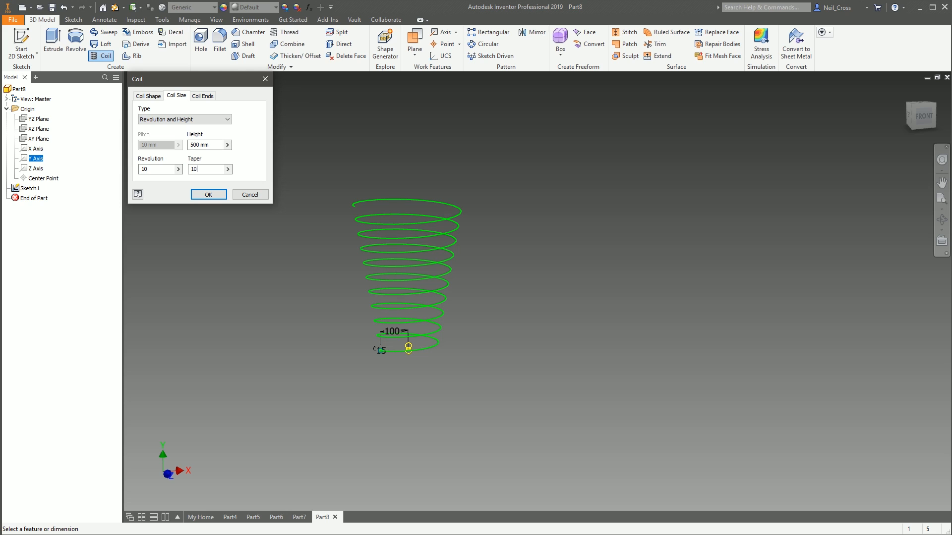
key(BackSpace)
key(BackSpace)
text(0)
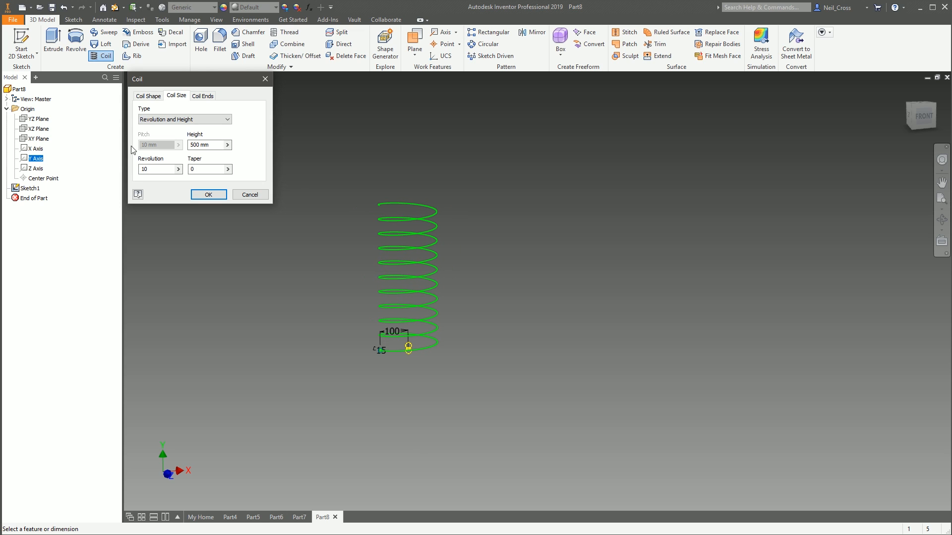
- Create the coil and switch to Part7, the part containing the square-to-circle loft
key(Return)
key(F6)
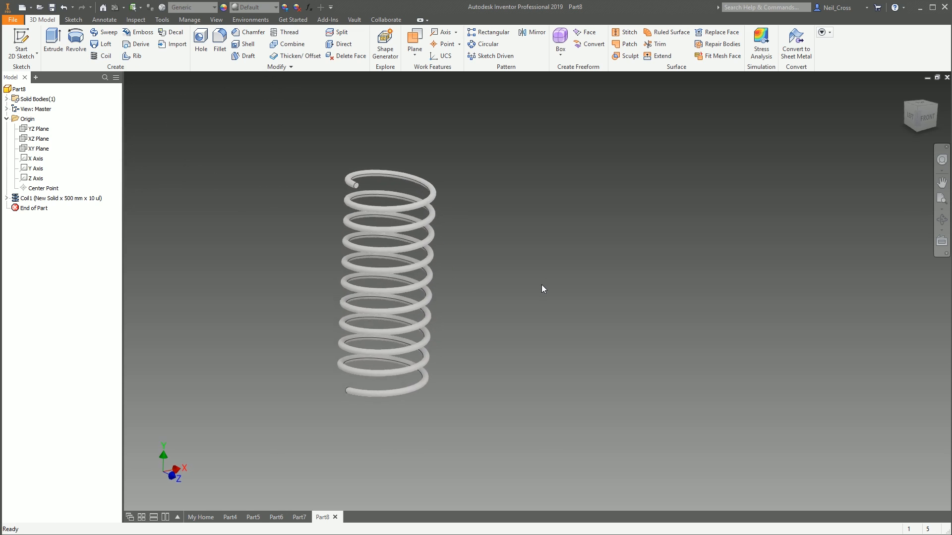
key(F5)
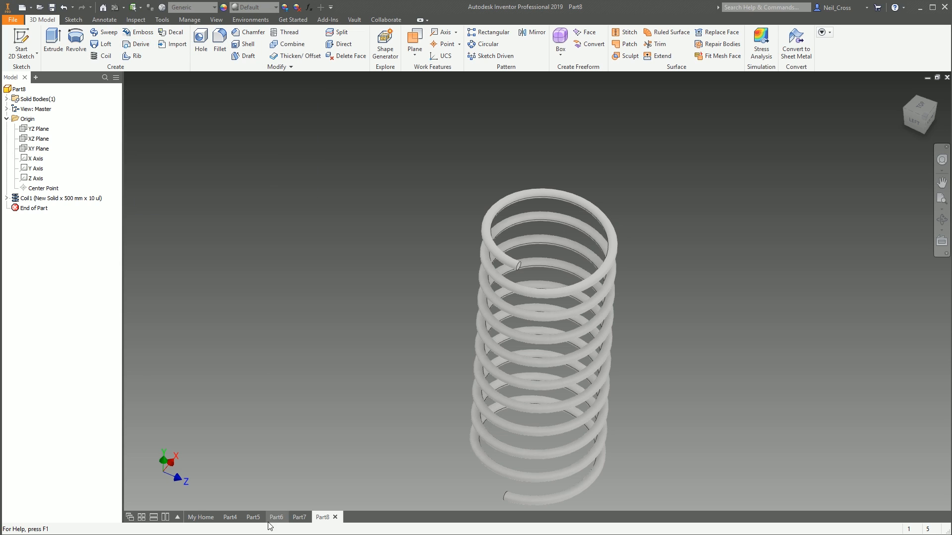
click(301, 518)
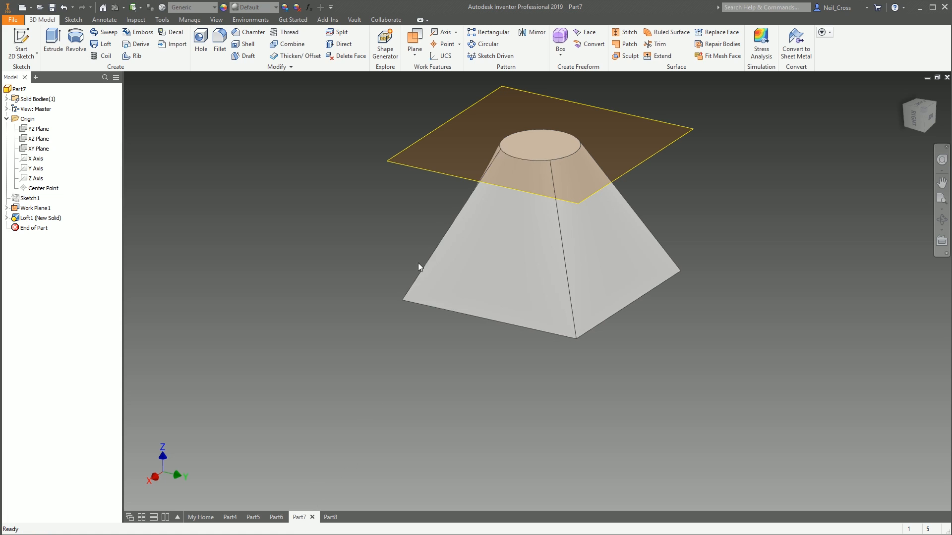
shift+middle_drag(565, 280, 520, 242)
click(528, 247)
shift+middle_drag(575, 283, 451, 249)
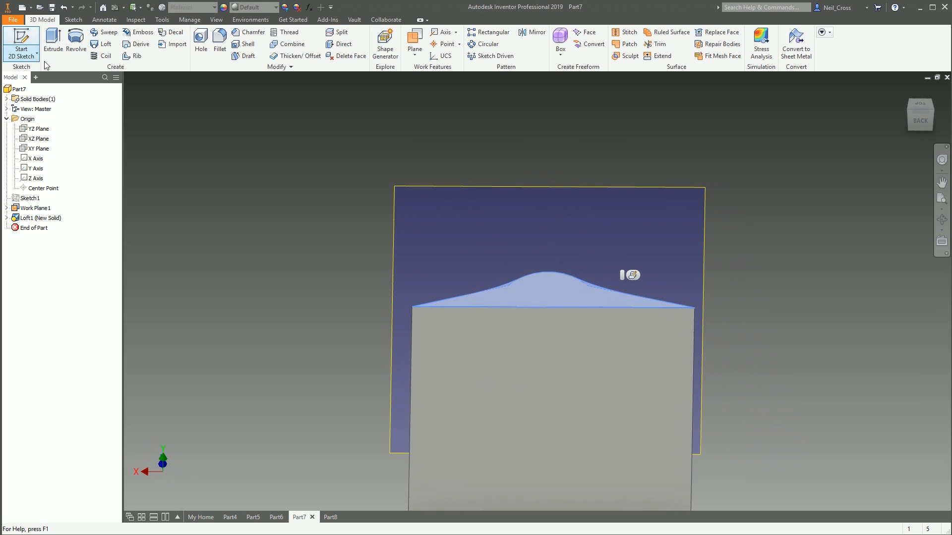
click(22, 42)
shift+middle_drag(548, 289, 561, 318)
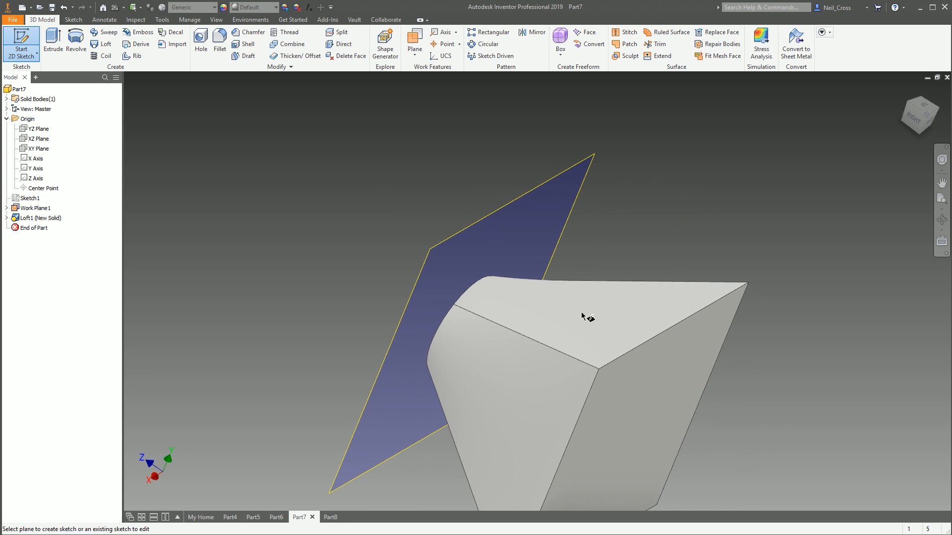
shift+middle_drag(592, 287, 266, 218)
key(Escape)
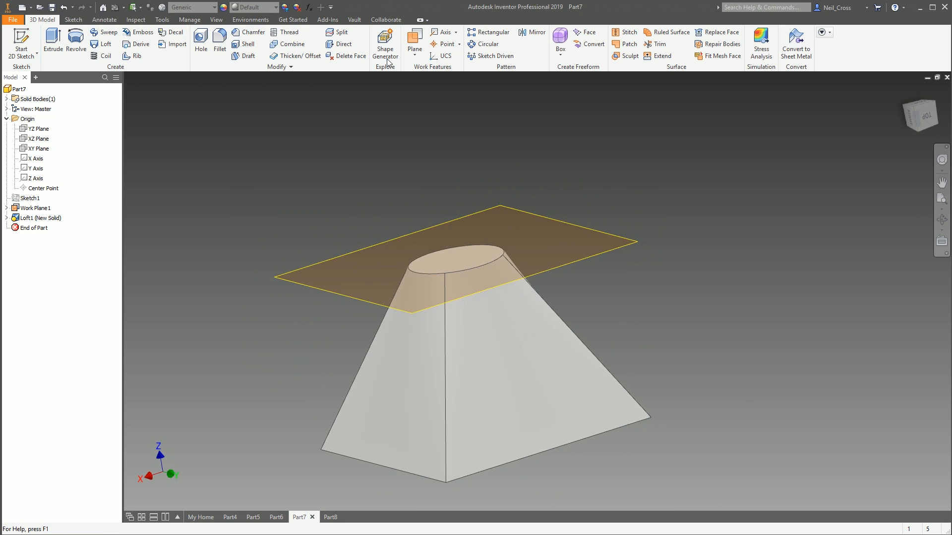
- Create a work plane offset from the origin's XZ plane in the positive Y direction, just outside the loft's base
click(414, 42)
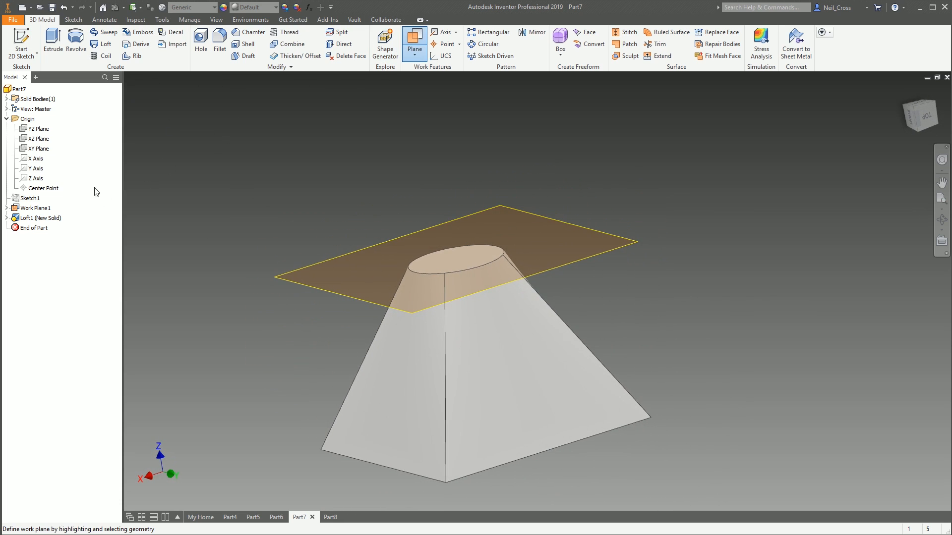
click(39, 138)
drag(406, 344, 556, 352)
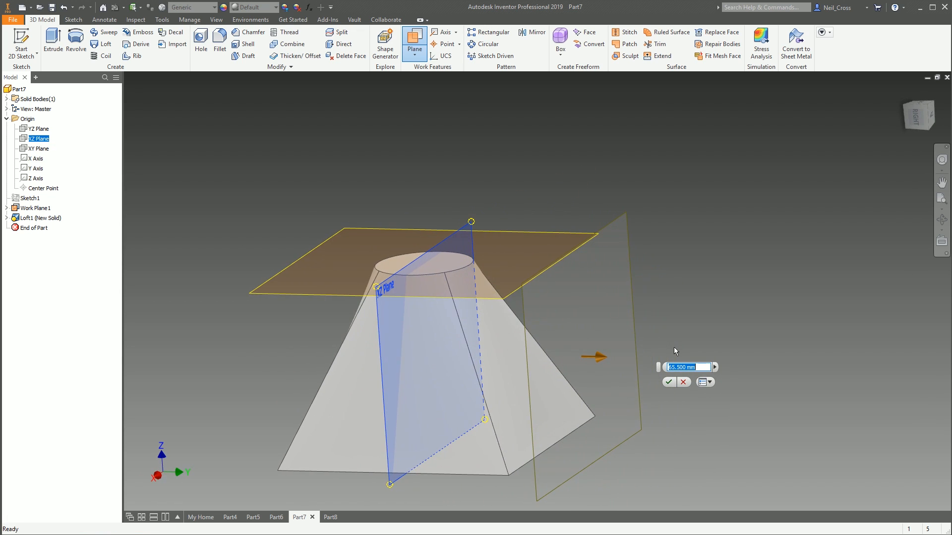
text(6)
key(Return)
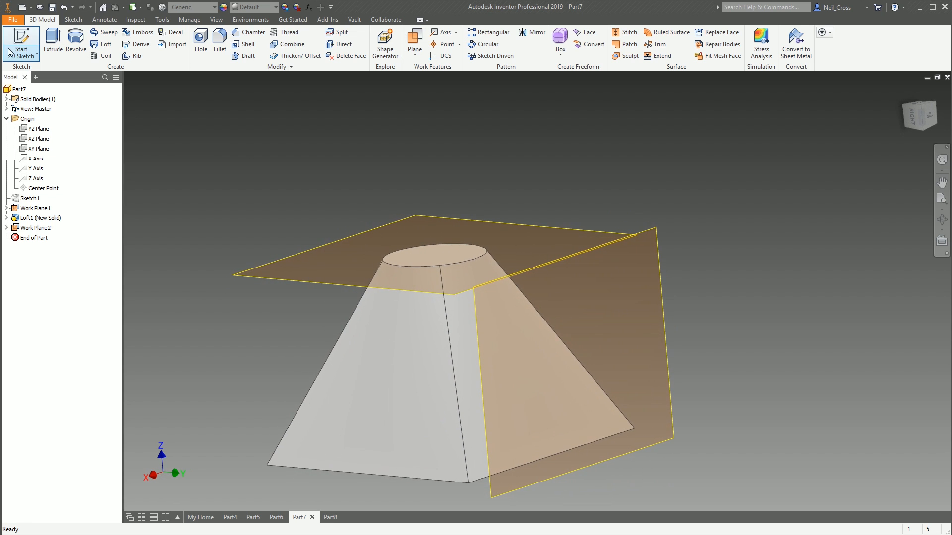
- Start a 2D sketch on the new vertical work plane beside the loft
click(38, 49)
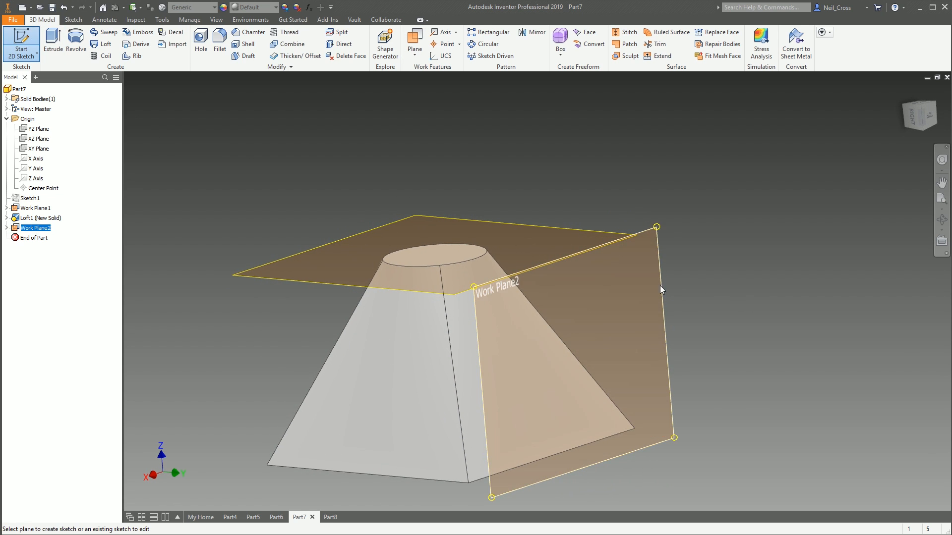
click(659, 286)
click(463, 151)
- Place the sketch text "TFI" over the loft's sloped face, centre- and middle-justified, with a text size of 10 mm
click(163, 44)
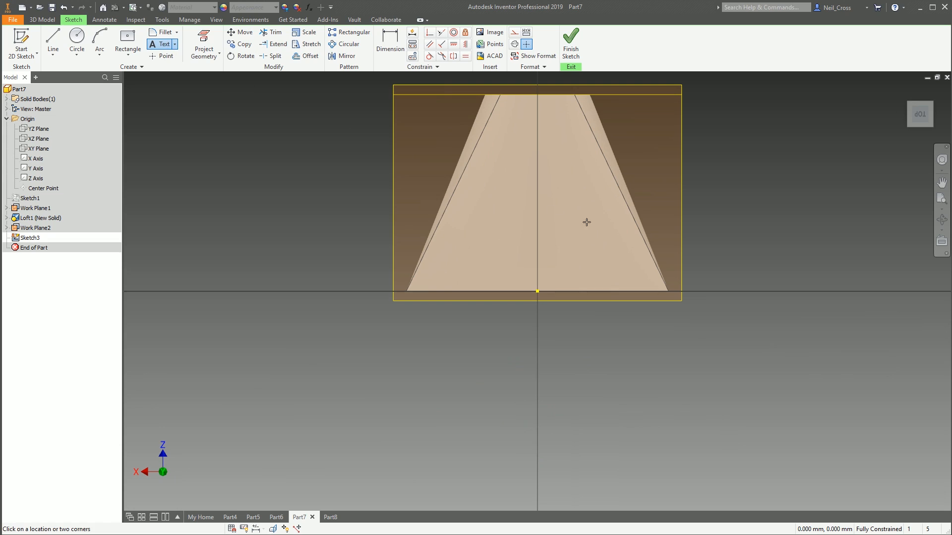
drag(495, 154, 593, 195)
drag(864, 287, 661, 199)
text(TFI)
key(ctrl+a)
click(614, 232)
click(653, 232)
click(633, 247)
drag(630, 249, 551, 249)
text(10)
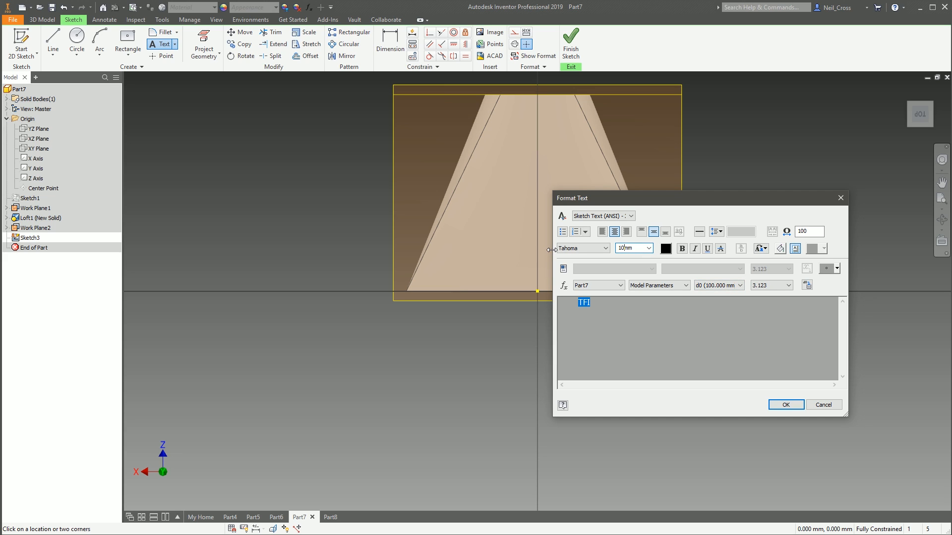
click(786, 405)
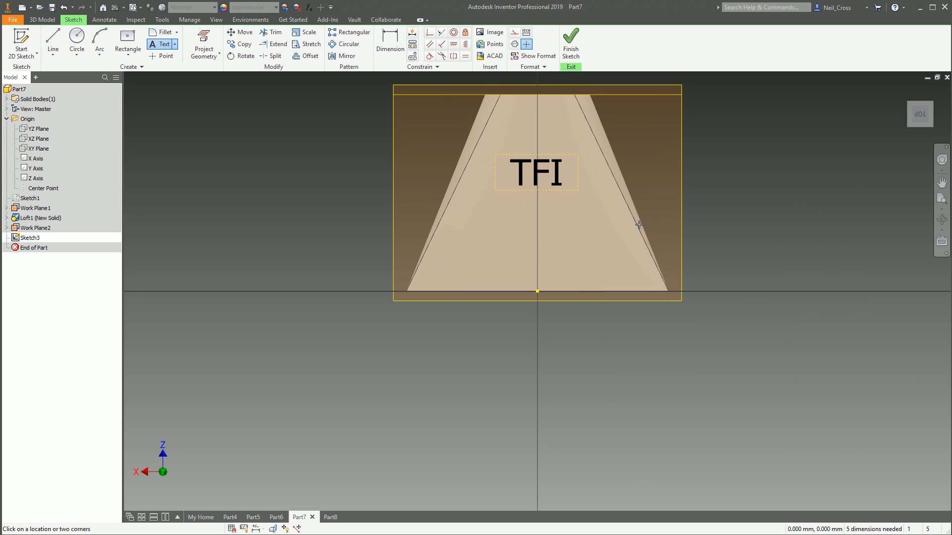
- Align the midpoint of the text box's lower edge vertically with the sketch origin
scroll(590, 248, up, 2)
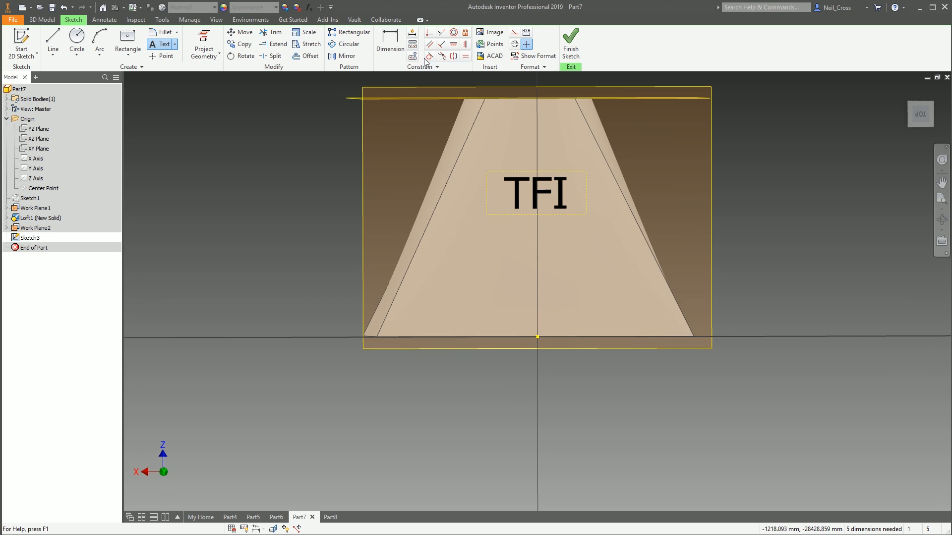
click(465, 44)
click(537, 214)
click(537, 337)
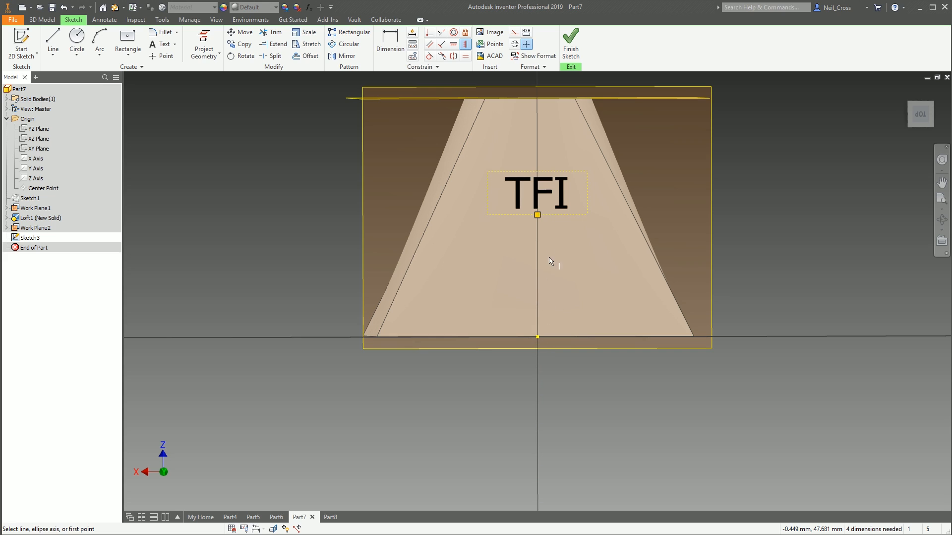
key(Escape)
- Enlarge and tilt the text box by its lower corner, and constrain its upper edge horizontal
drag(563, 220, 599, 235)
click(454, 44)
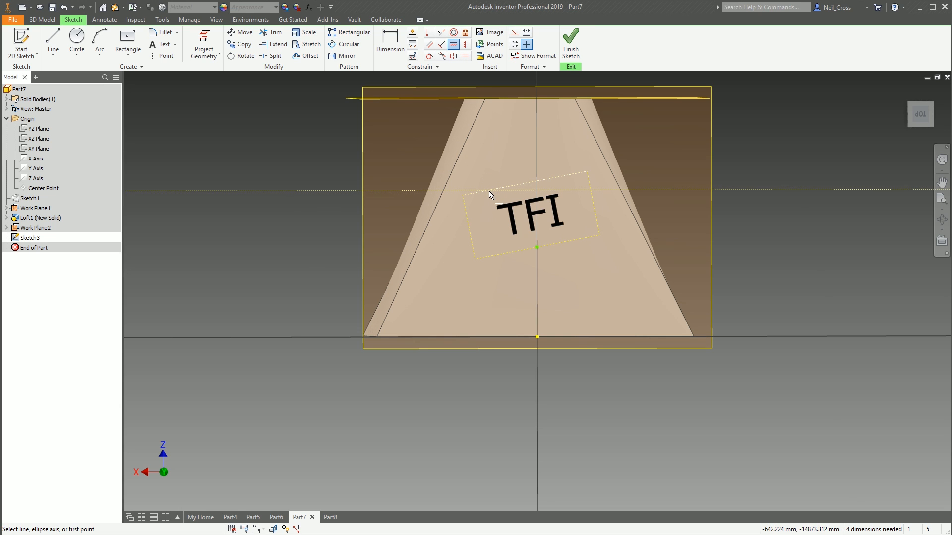
click(489, 194)
- Finish the sketch and start an Emboss feature with the TFI text as its profile
mouse_move(805, 202)
shift+middle_down()
mouse_move(737, 188)
mouse_move(612, 74)
shift+middle_up()
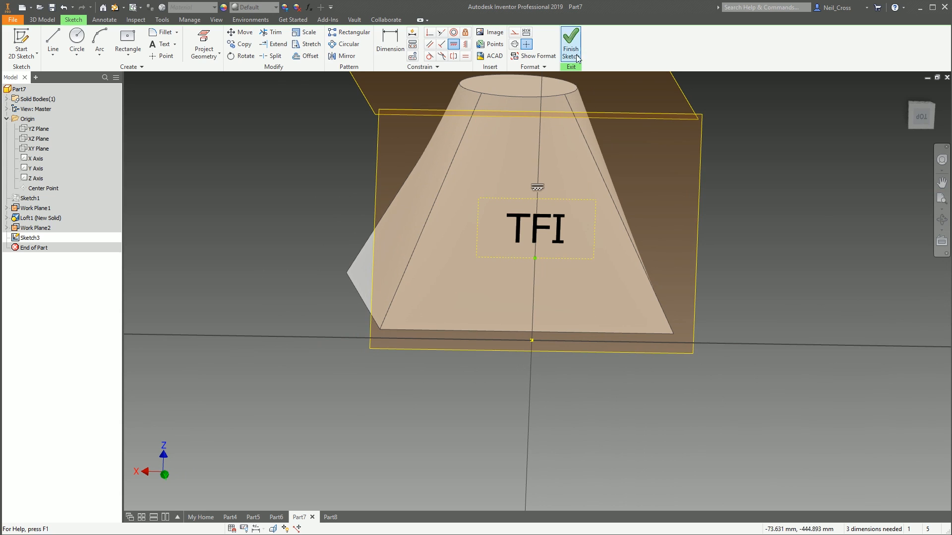
click(571, 50)
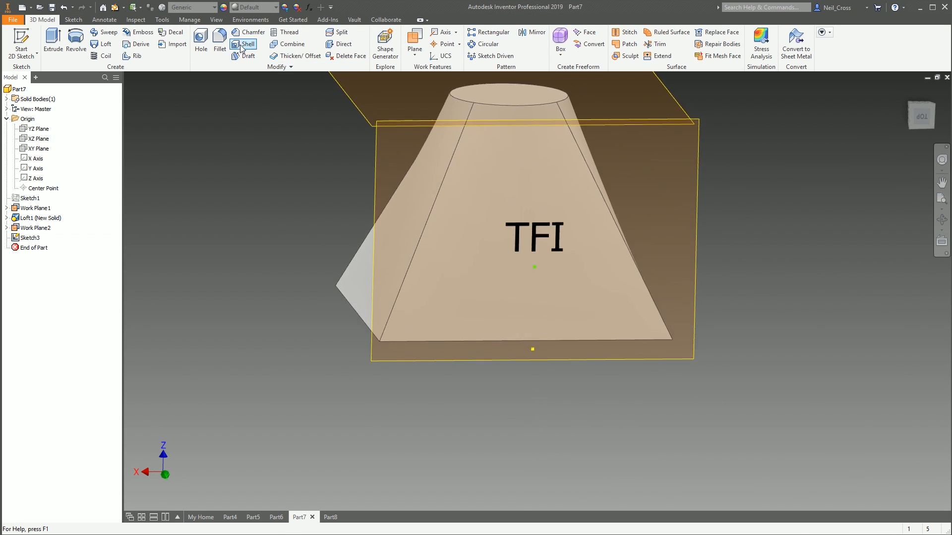
click(139, 31)
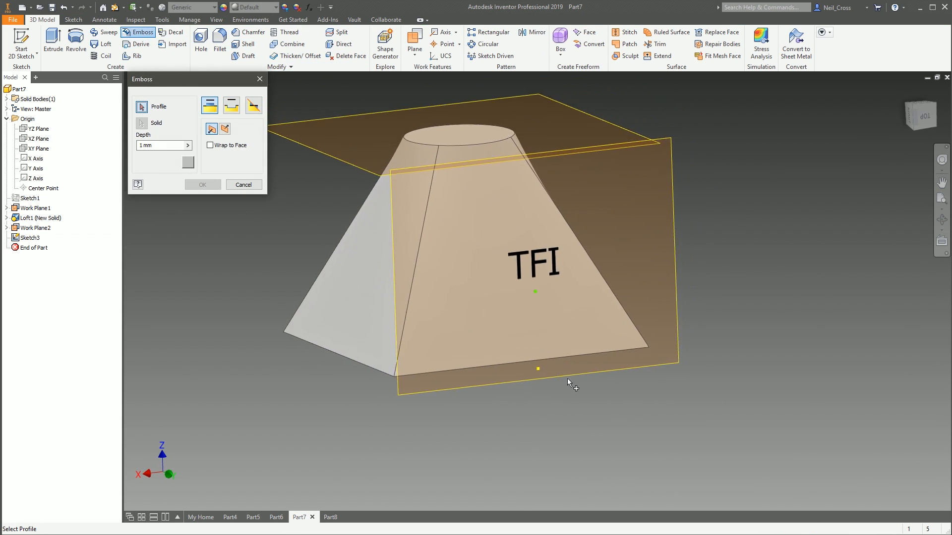
click(545, 268)
mouse_move(501, 416)
shift+middle_down()
mouse_move(544, 341)
mouse_move(314, 259)
mouse_move(537, 287)
mouse_move(448, 266)
shift+middle_up()
shift+middle_drag(287, 213, 449, 296)
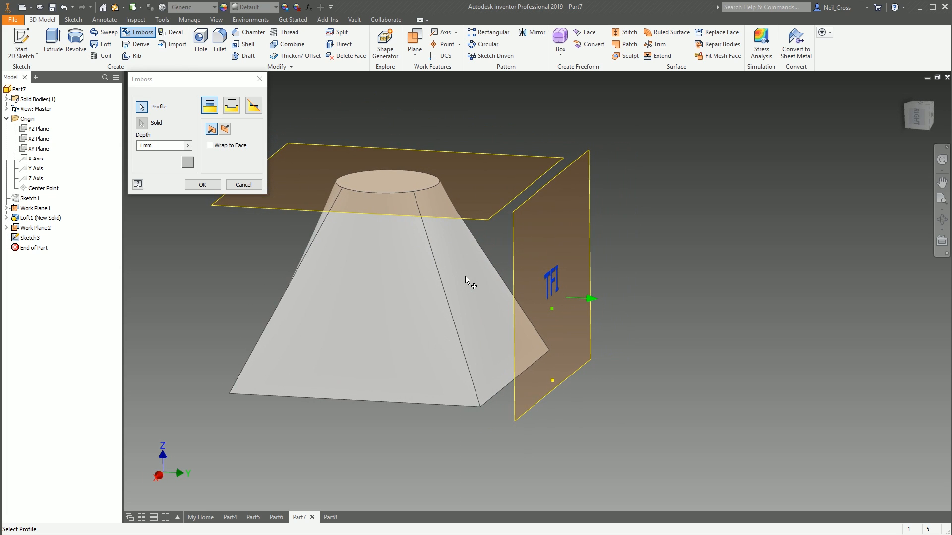
mouse_move(471, 278)
shift+middle_down()
mouse_move(462, 279)
mouse_move(483, 293)
mouse_move(465, 290)
shift+middle_up()
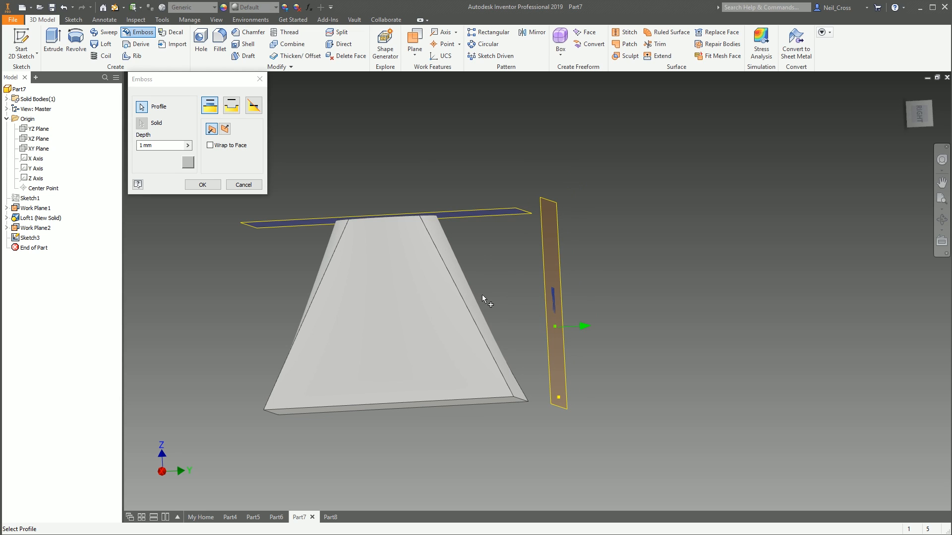
key(F6)
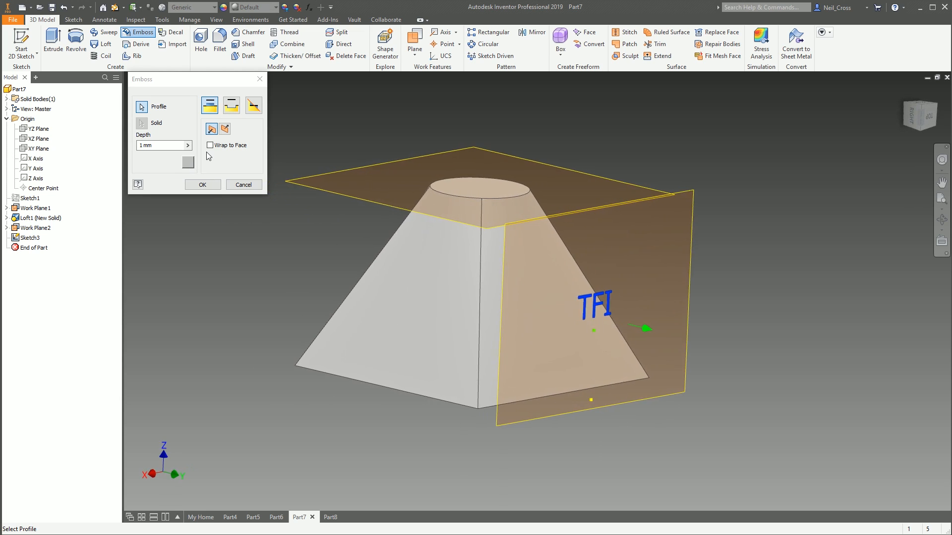
- Engrave the TFI text 1 mm deep into the loft's sloped face, with the direction reversed toward the solid
double_click(143, 147)
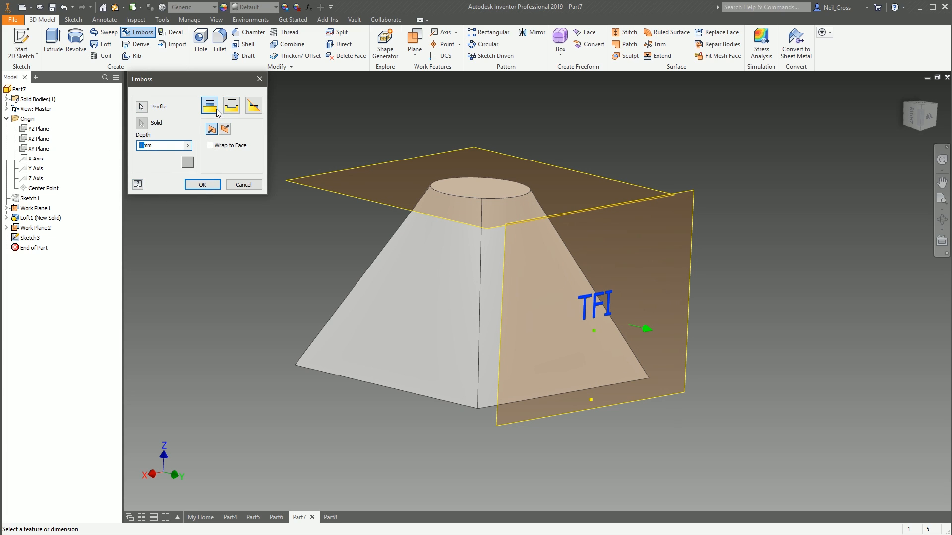
click(235, 109)
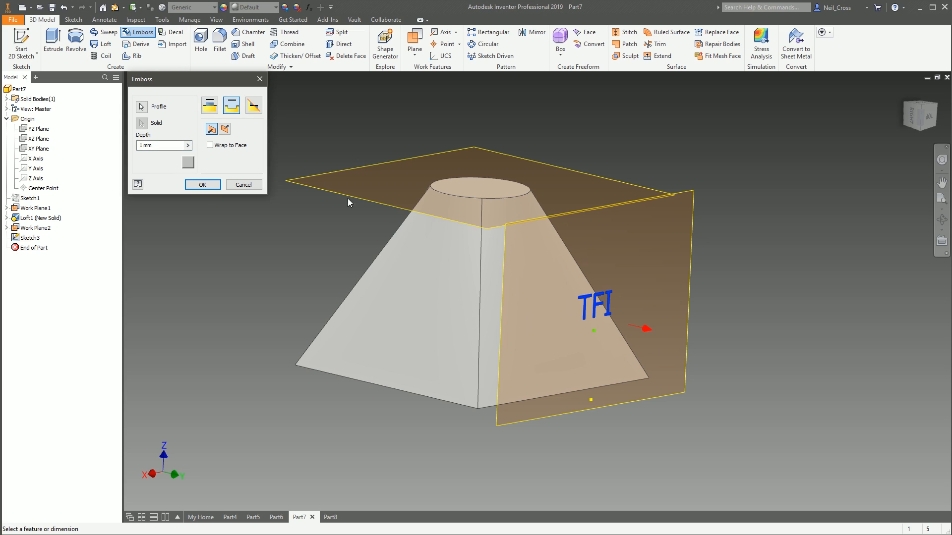
click(224, 129)
click(203, 184)
shift+middle_drag(228, 210, 672, 417)
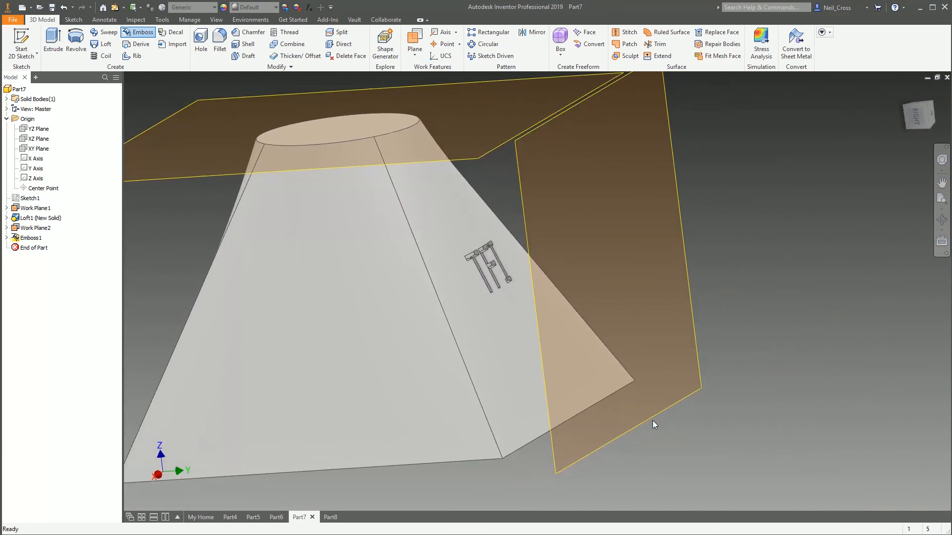
- Change the TFI text feature from an engraving to an emboss from face, directed toward the loft's solid
double_click(25, 238)
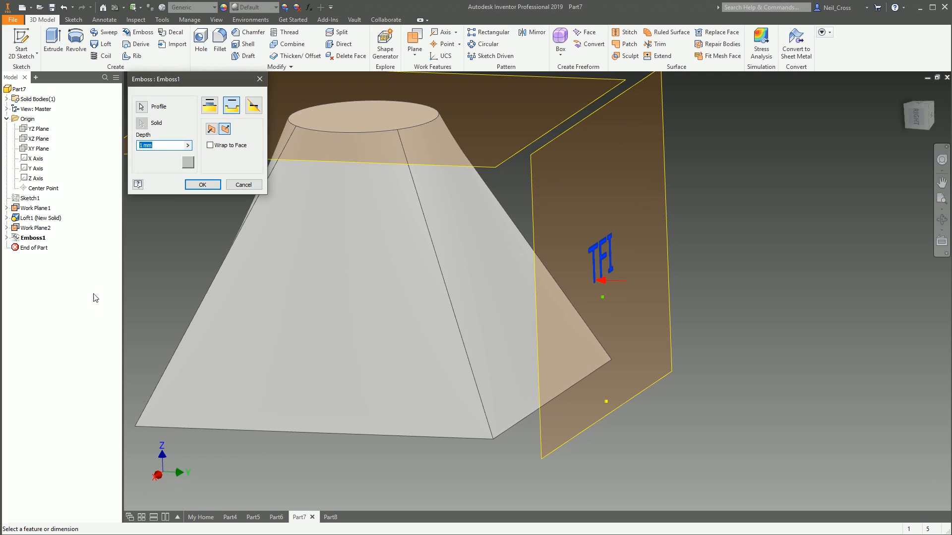
click(209, 112)
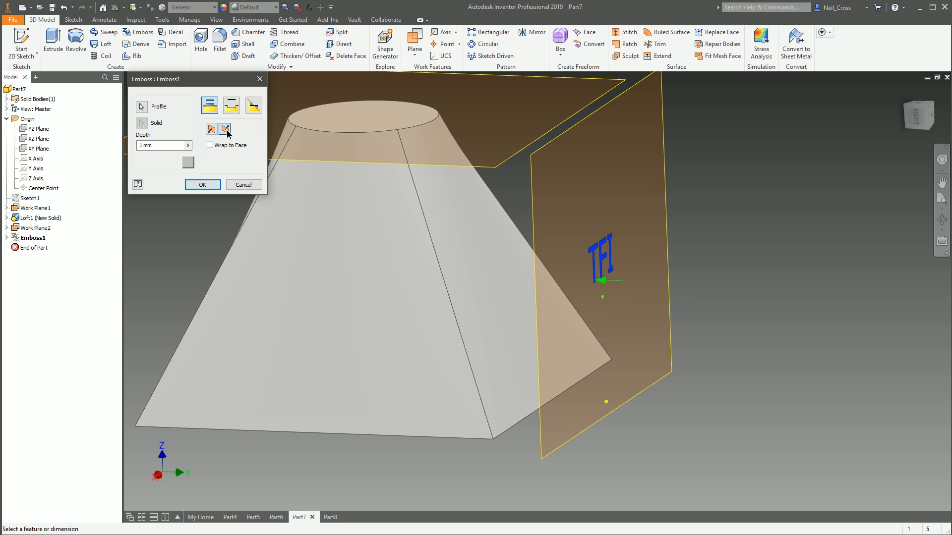
click(211, 130)
click(203, 185)
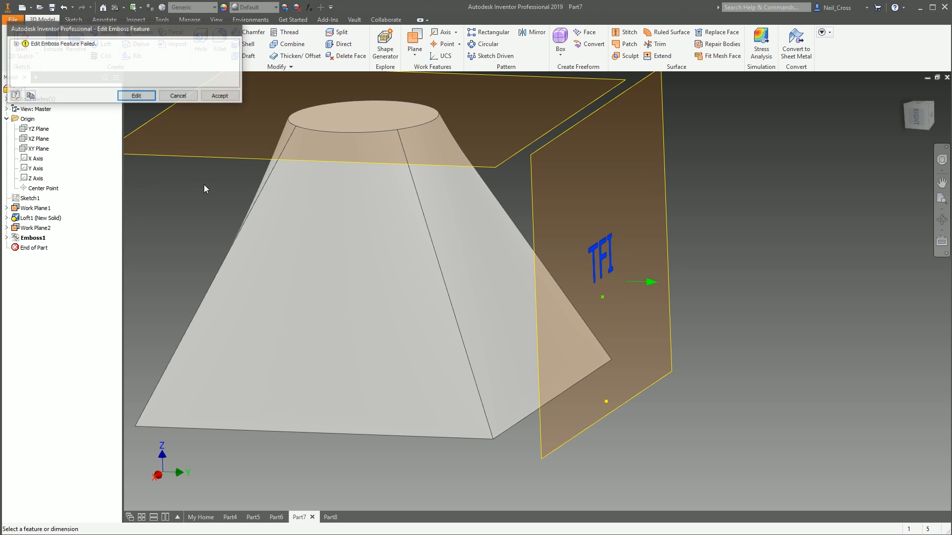
click(168, 97)
click(225, 129)
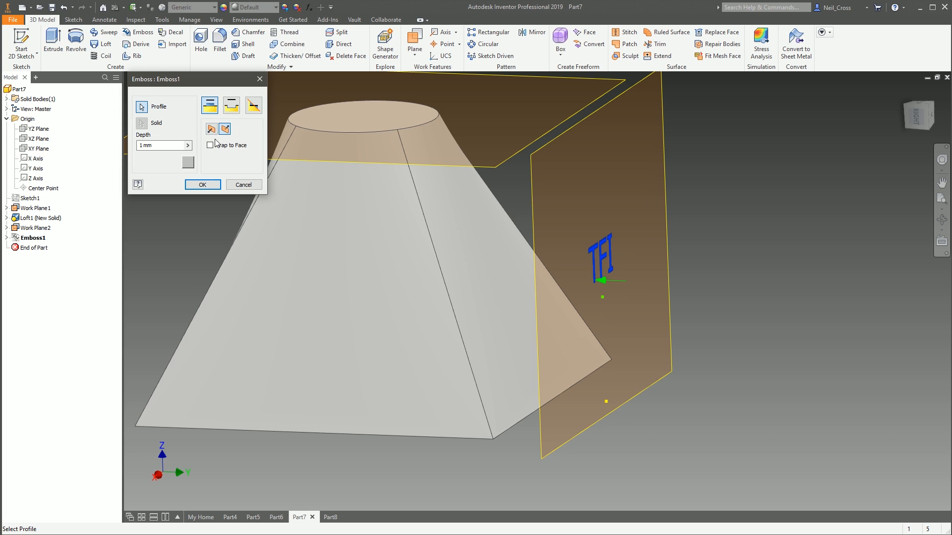
click(203, 184)
scroll(668, 350, up, 8)
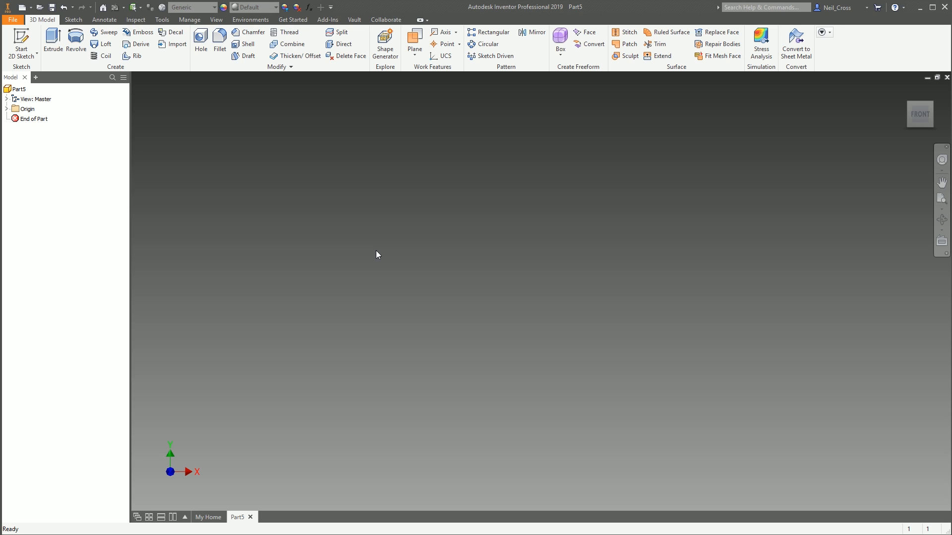
- Open the existing part PCB.ipt from the Inventor workspace folder
click(39, 7)
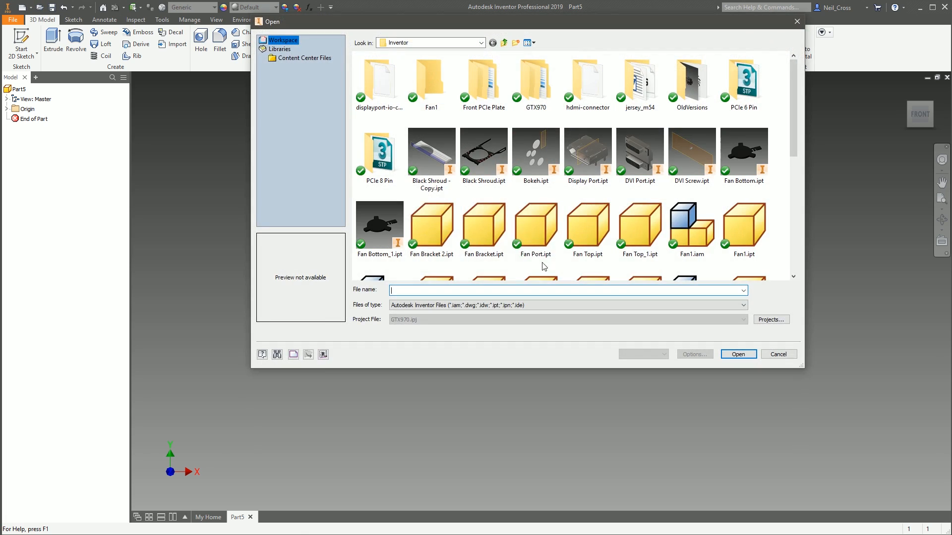
drag(795, 153, 802, 205)
click(641, 244)
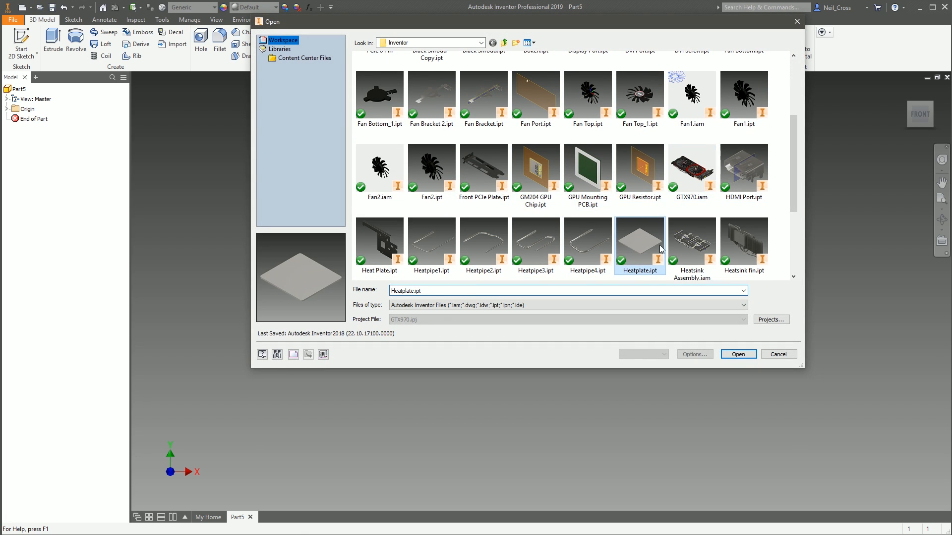
scroll(664, 246, down, 2)
double_click(433, 175)
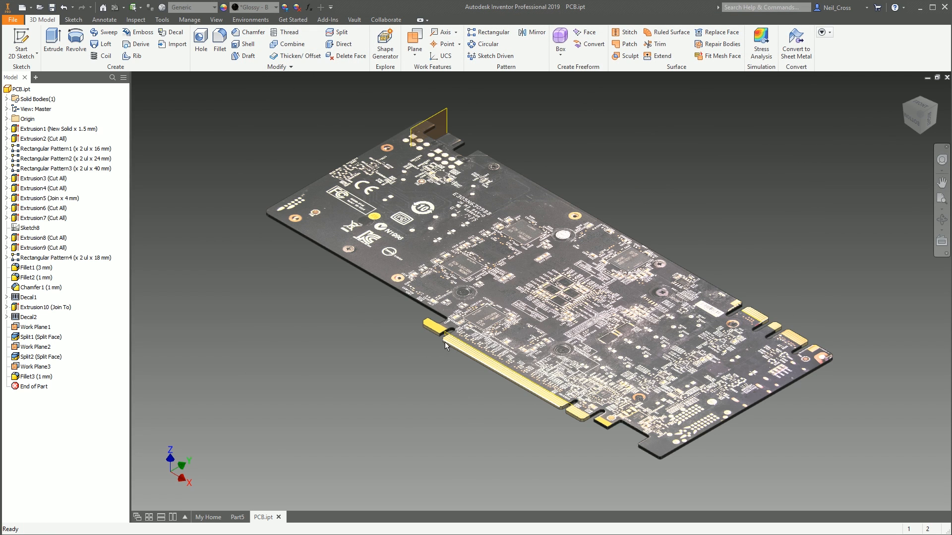
click(12, 20)
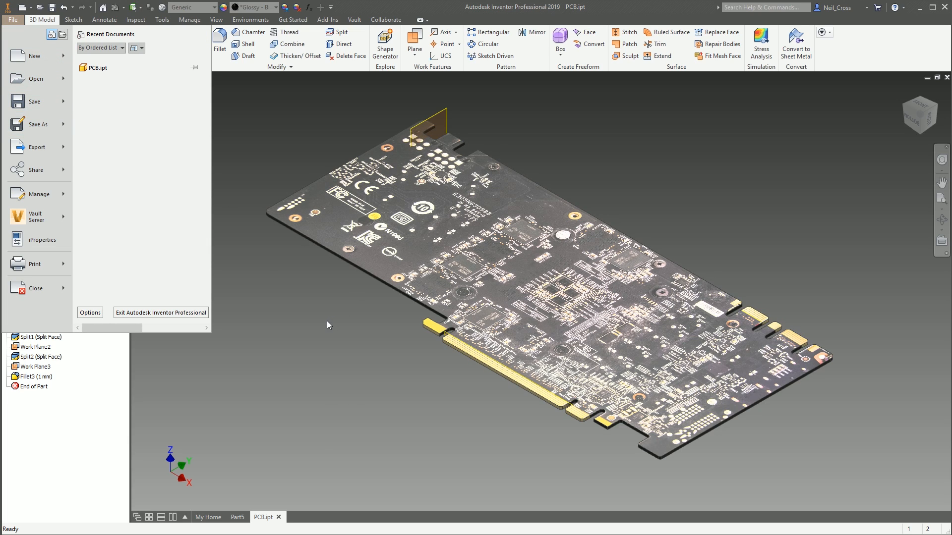
click(343, 305)
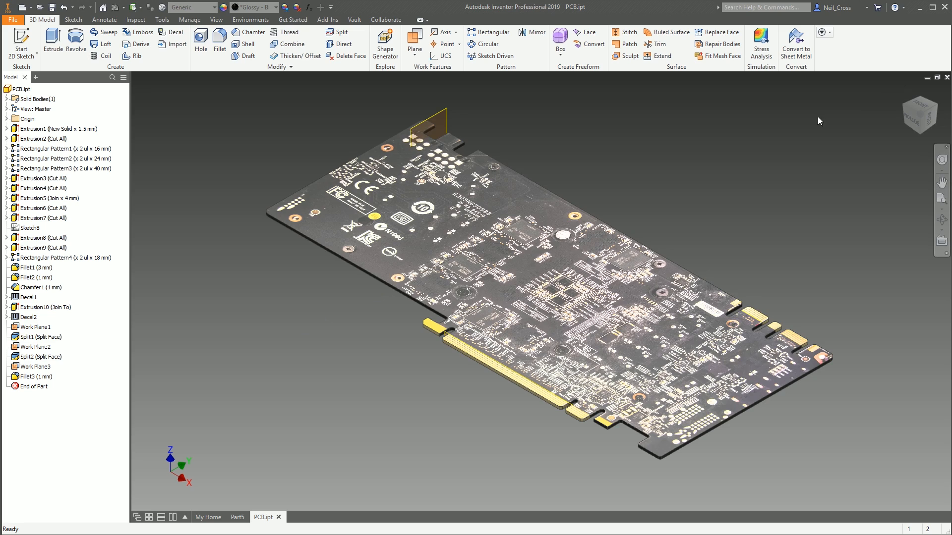
- Switch to the empty Part5 and start a Derive feature with PCB.ipt as the source part
click(237, 517)
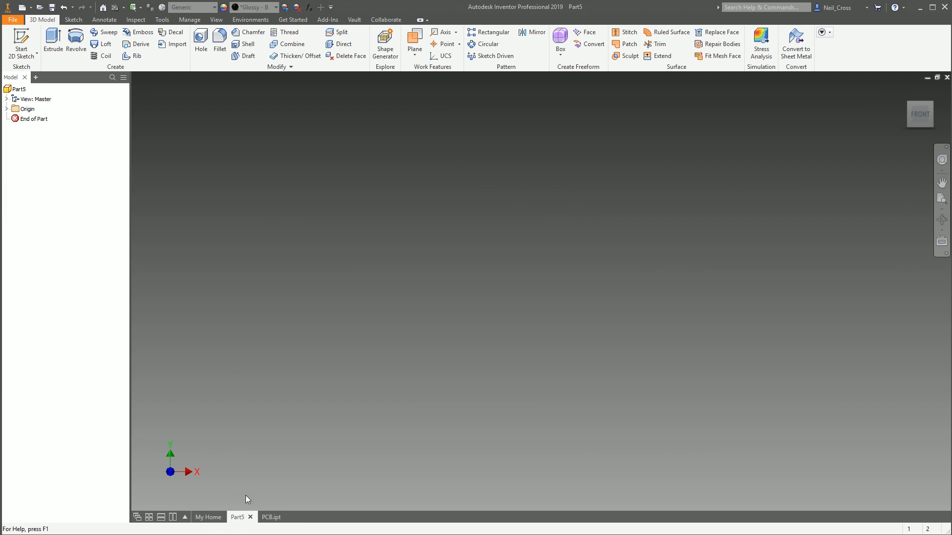
click(130, 48)
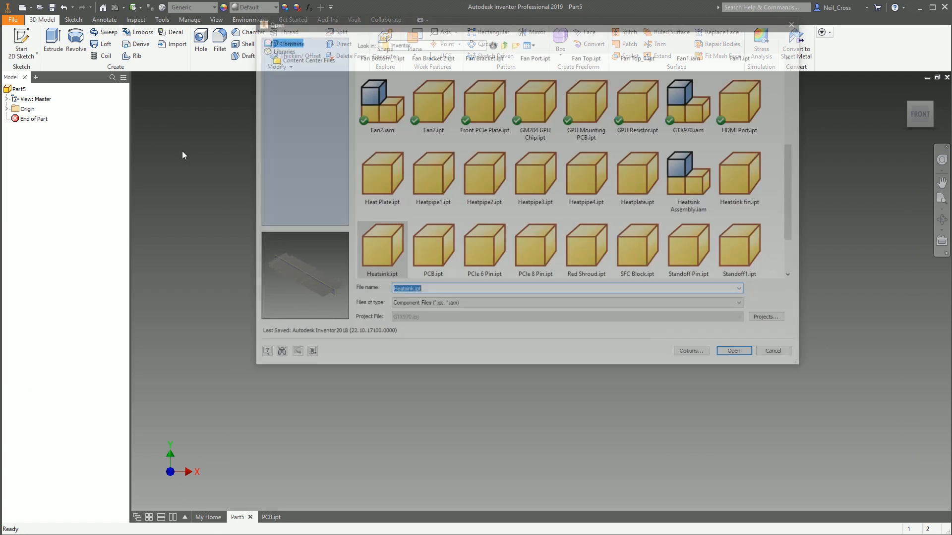
scroll(793, 171, down, 1)
double_click(431, 223)
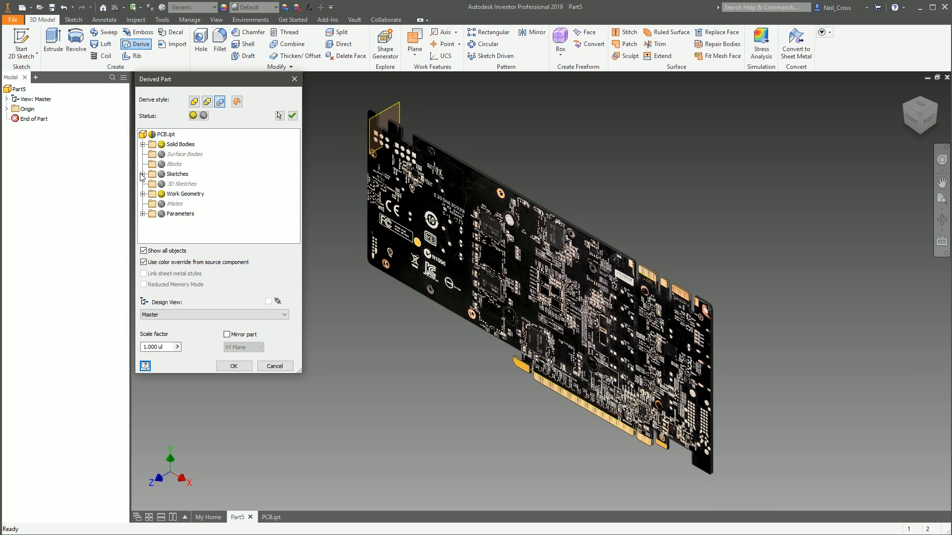
- Look through the source's model parameters in the derive options, and derive the PCB at scale 1.000 with its color override
click(143, 214)
click(156, 203)
click(151, 204)
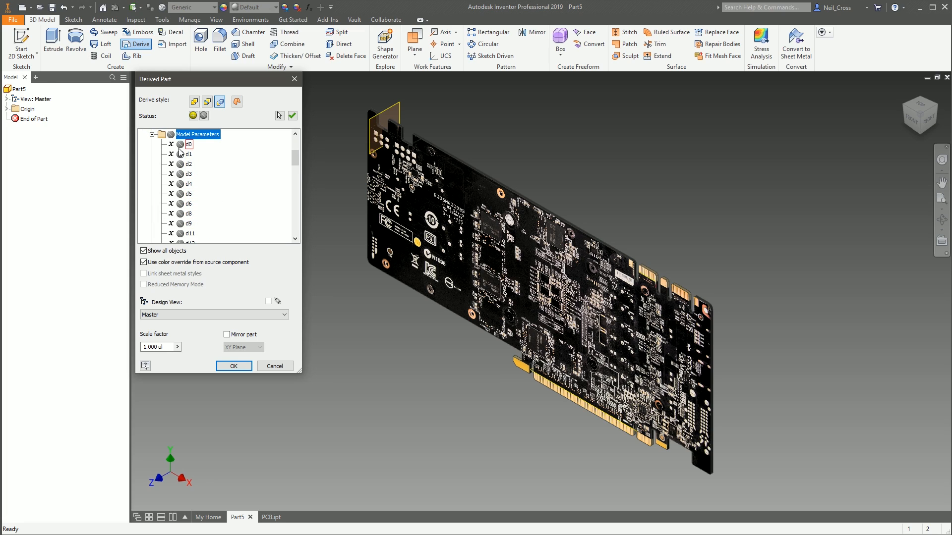
drag(293, 160, 314, 221)
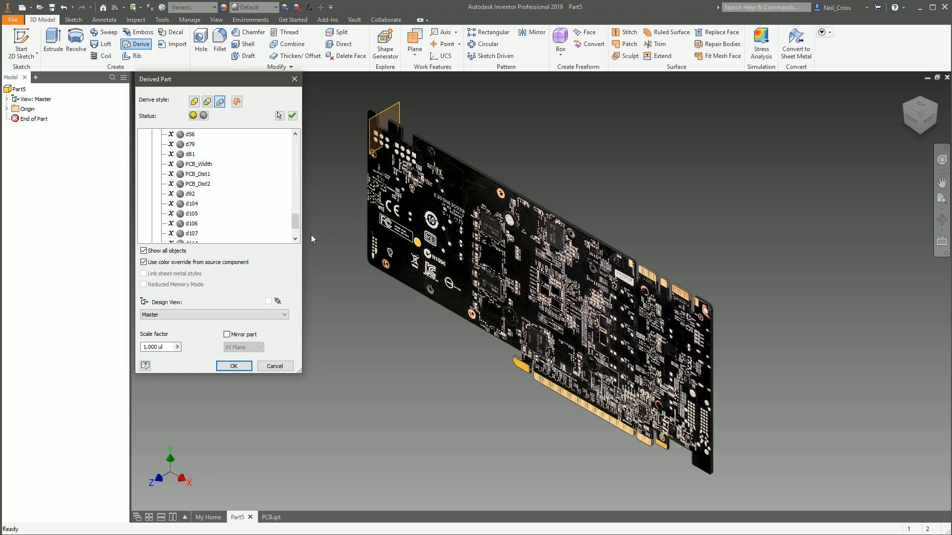
click(235, 368)
- Sketch a small rectangle on the derived board's large flat face and finish the sketch
shift+middle_drag(742, 212, 208, 203)
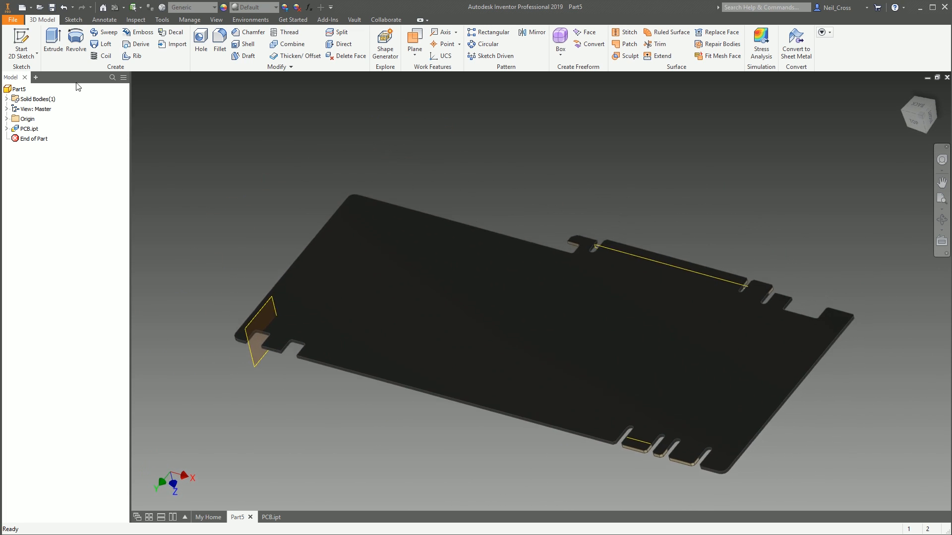
click(21, 45)
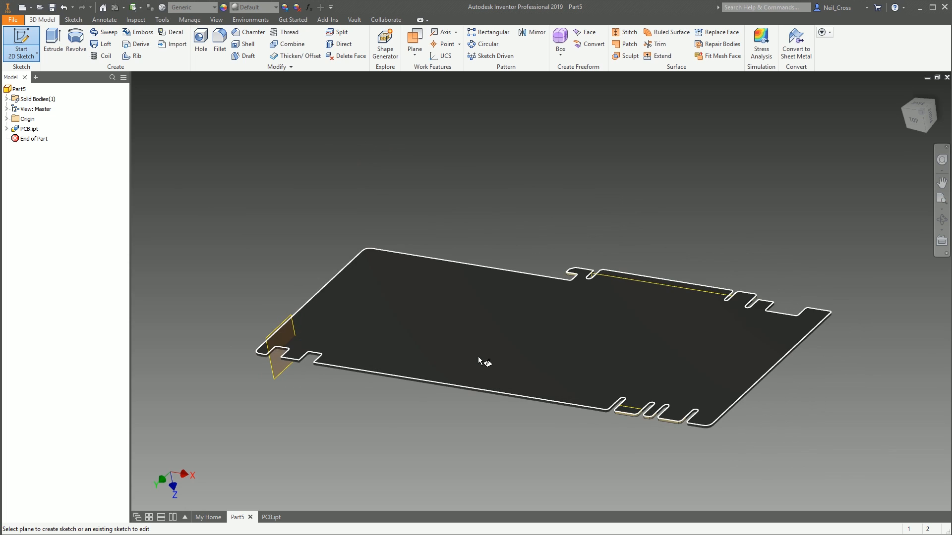
click(480, 358)
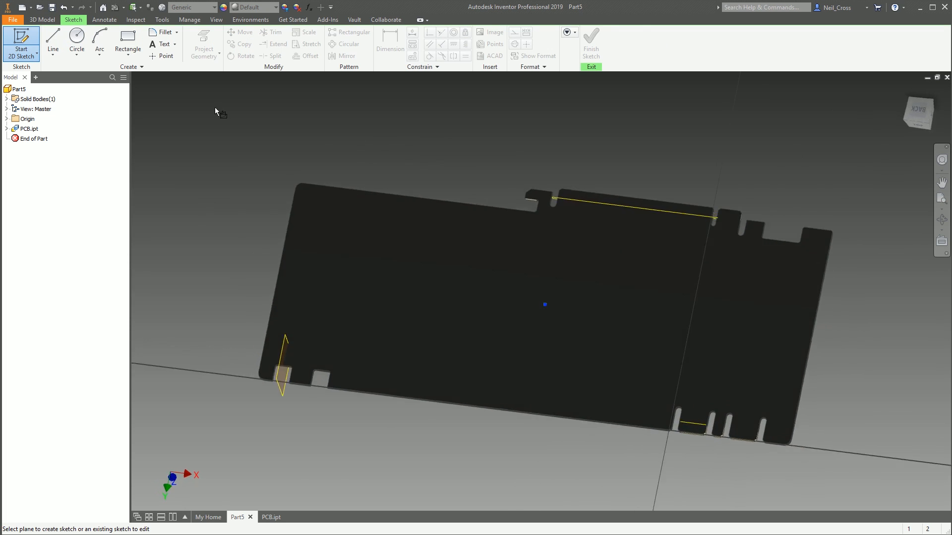
click(131, 44)
click(321, 271)
click(344, 281)
click(570, 47)
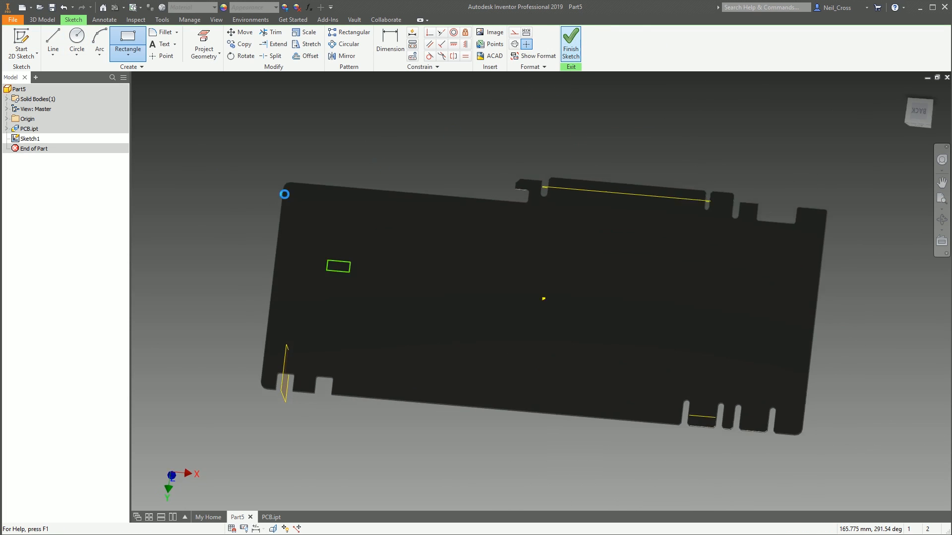
- Extrude the small rectangle 10 mm off the board face, joined to the derived body
click(44, 39)
scroll(335, 331, down, 5)
click(240, 194)
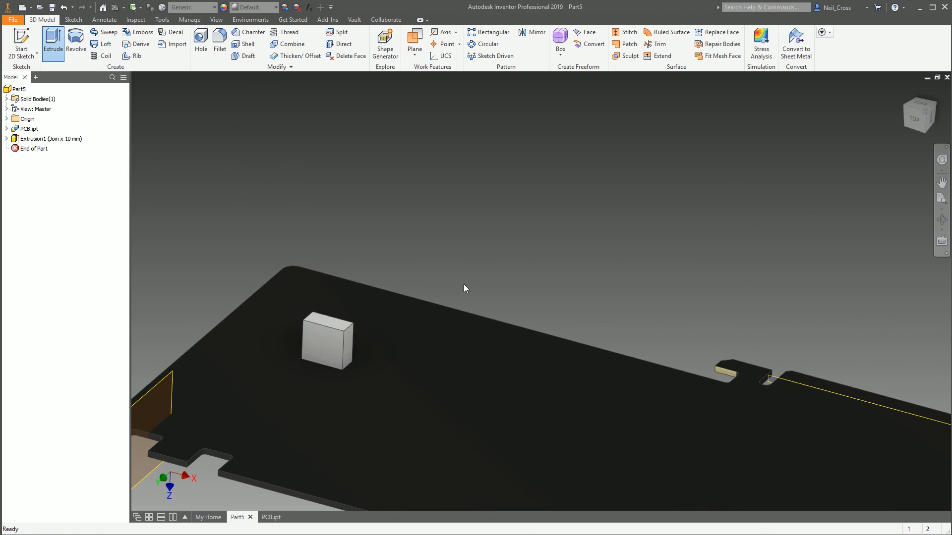
key(F6)
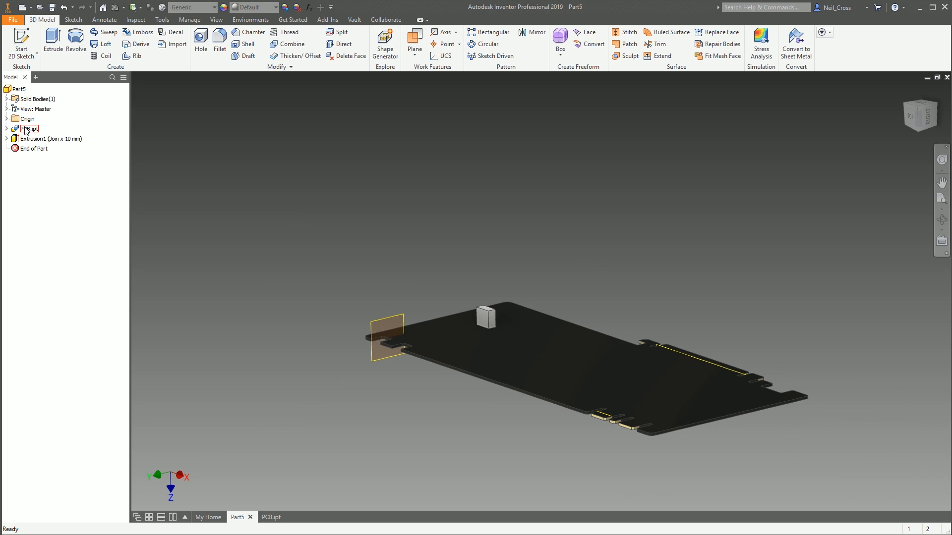
shift+middle_drag(532, 371, 463, 353)
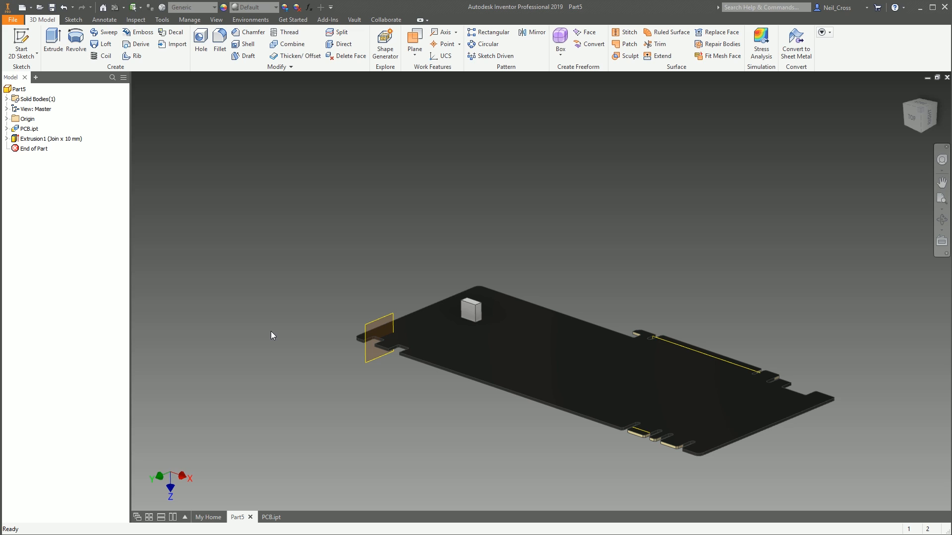
- In PCB.ipt, edit the sketch of the first extrusion, set the board's length to 300 mm, and finish the sketch
click(272, 516)
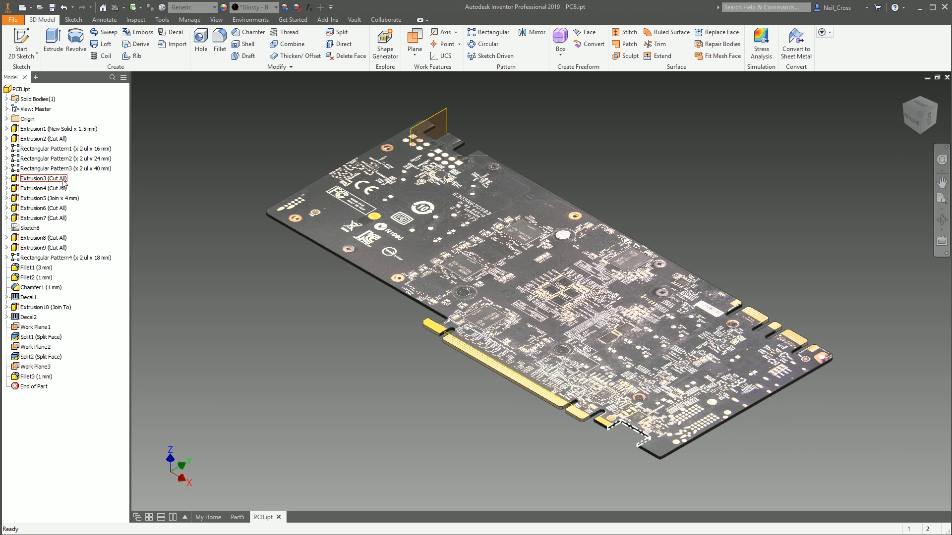
click(7, 129)
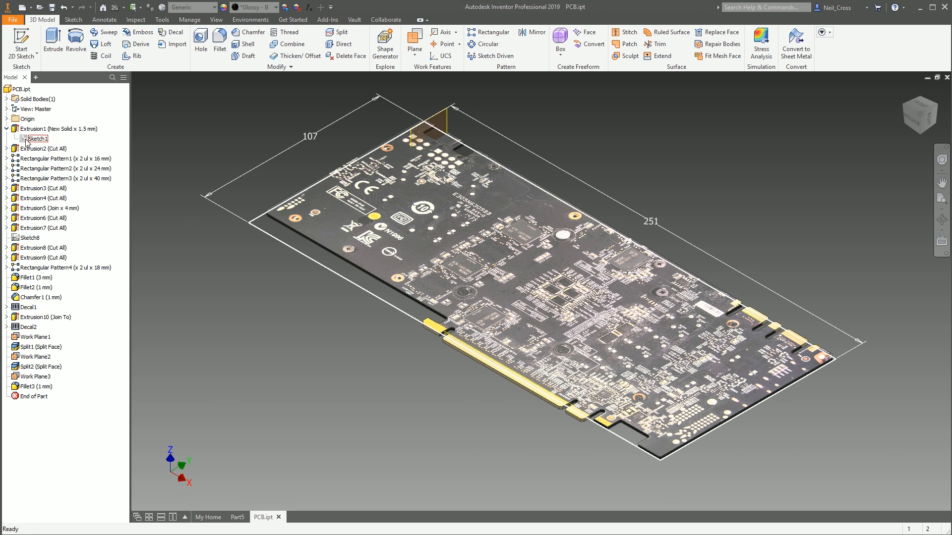
double_click(39, 139)
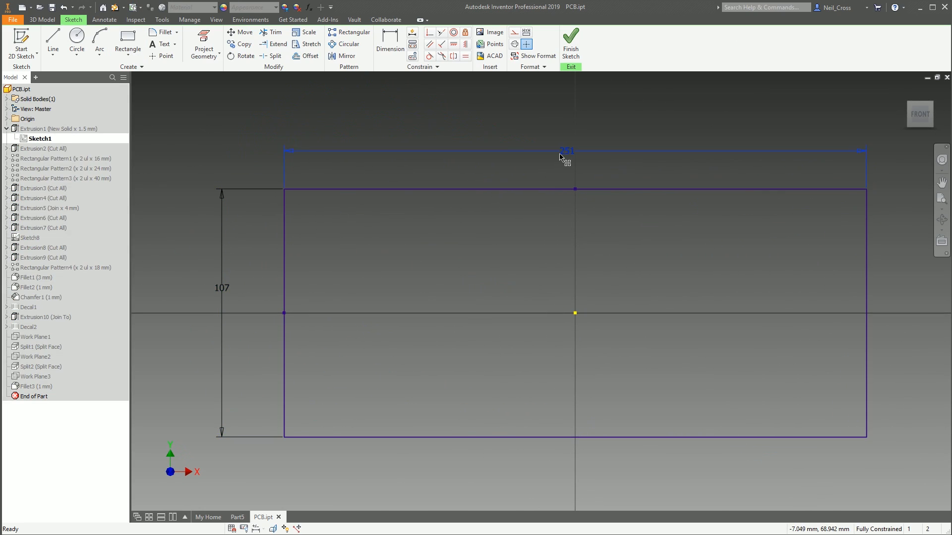
double_click(566, 151)
text(300)
key(Return)
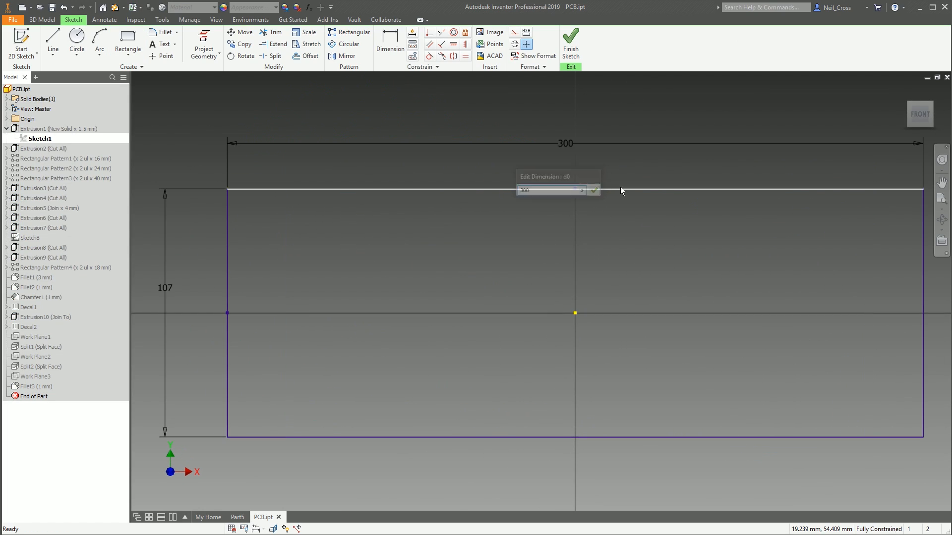
double_click(569, 40)
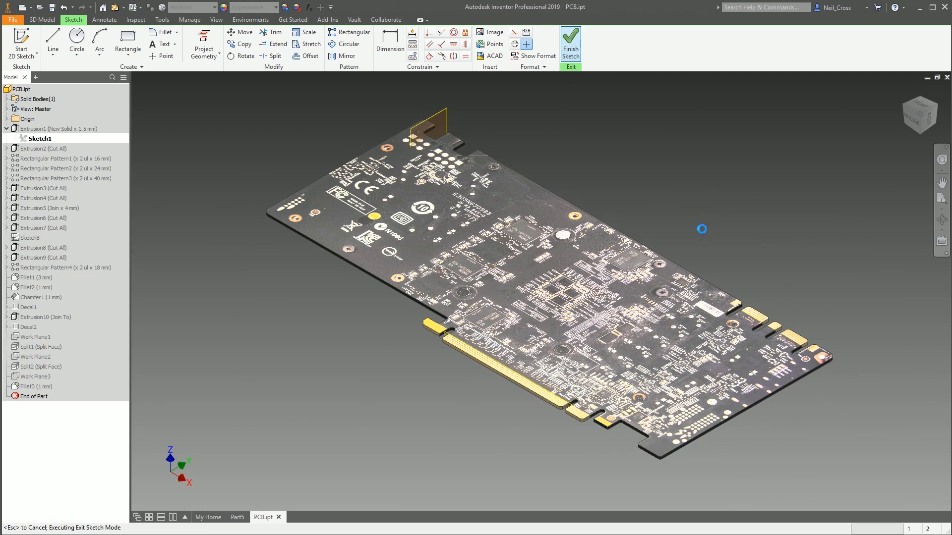
click(253, 204)
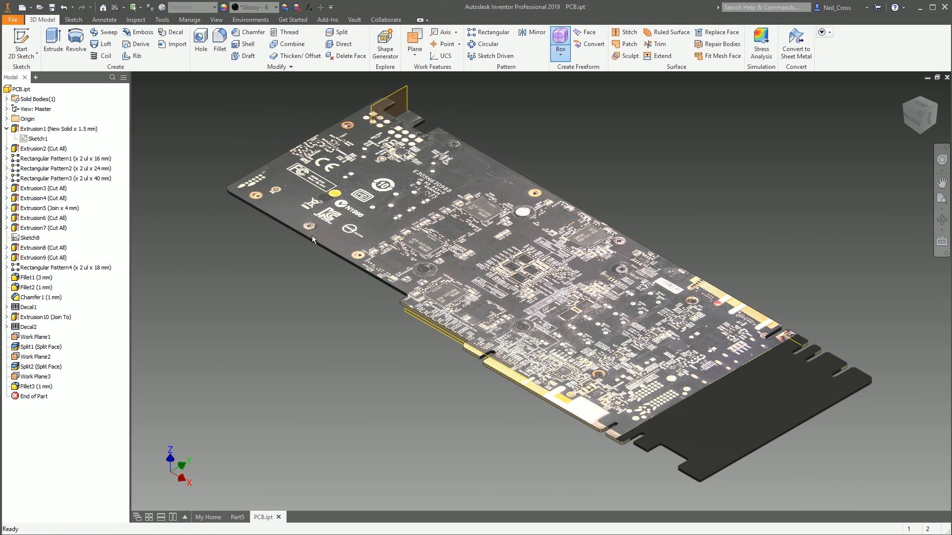
- Return to Part5, check the options of its derived PCB link, and update the part from the changed source
click(234, 518)
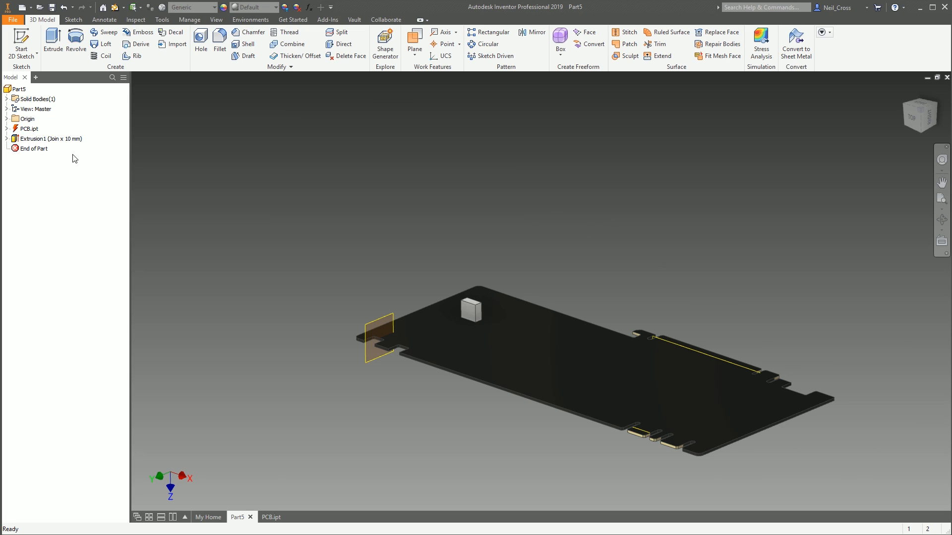
right_click(24, 130)
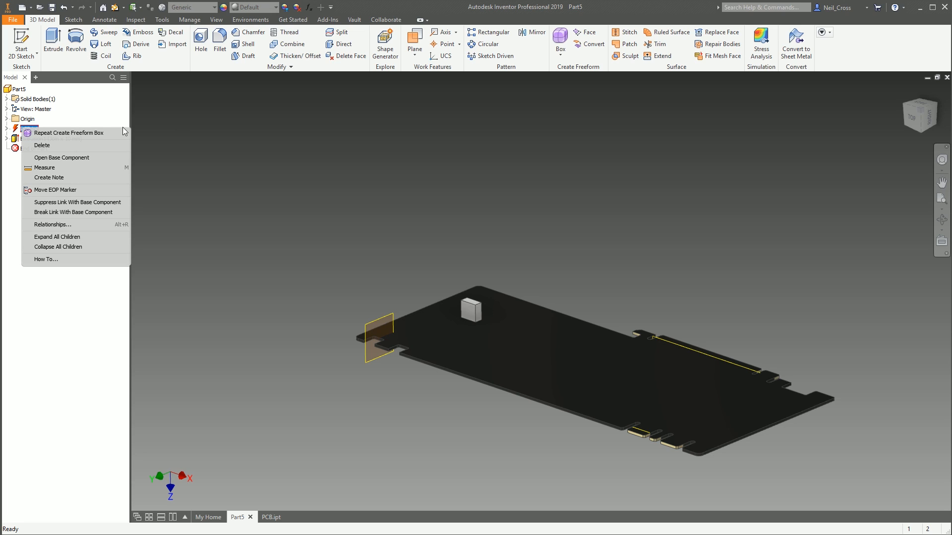
click(202, 93)
click(114, 7)
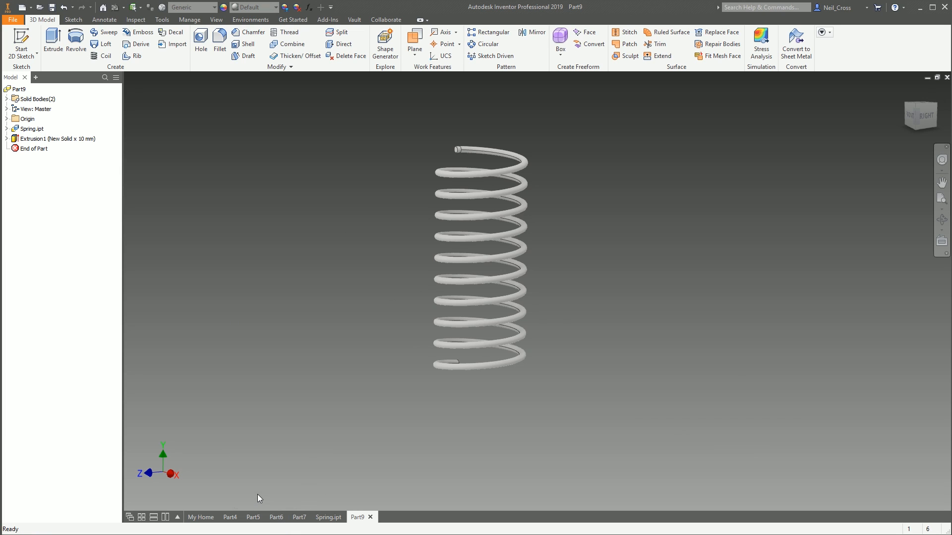
- Review the open example parts in turn: Part5, Part4, Part6, Part7, Spring.ipt and Part9
click(252, 517)
click(230, 517)
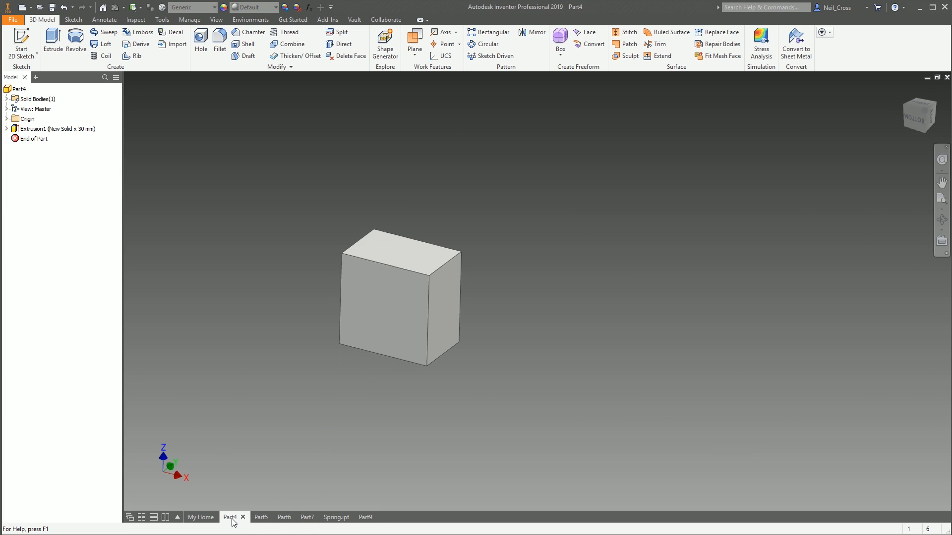
click(253, 517)
click(277, 517)
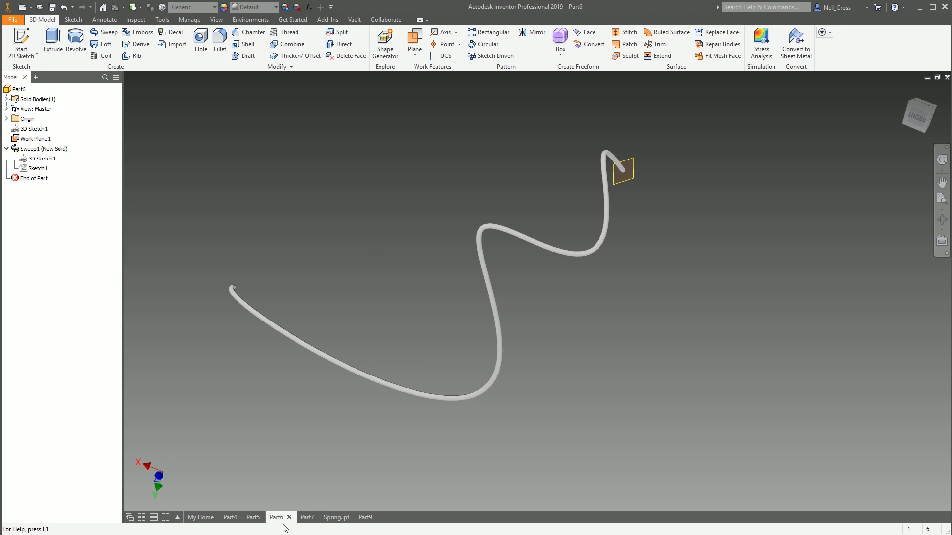
click(307, 517)
click(336, 517)
click(364, 518)
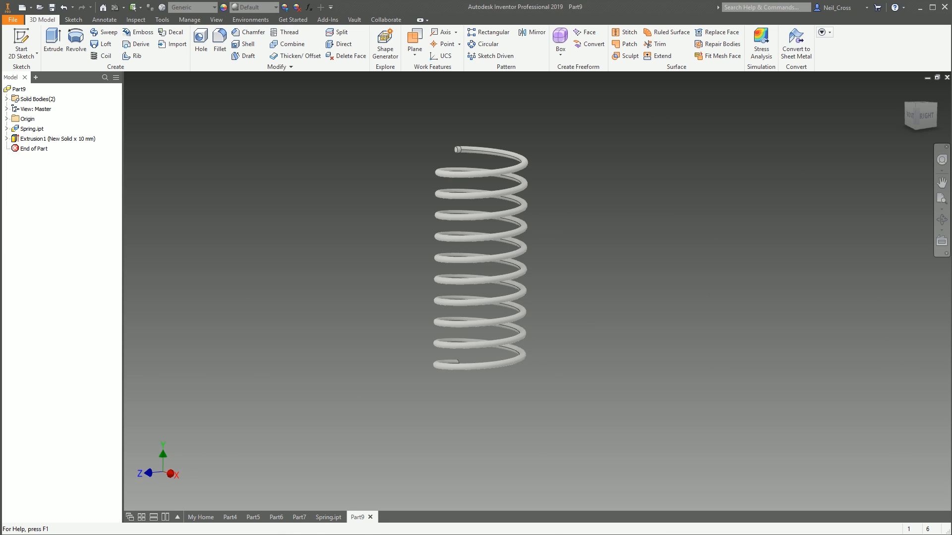
- Create a new part from the Standard.ipt template and start a 2D sketch on the front XY plane
click(22, 7)
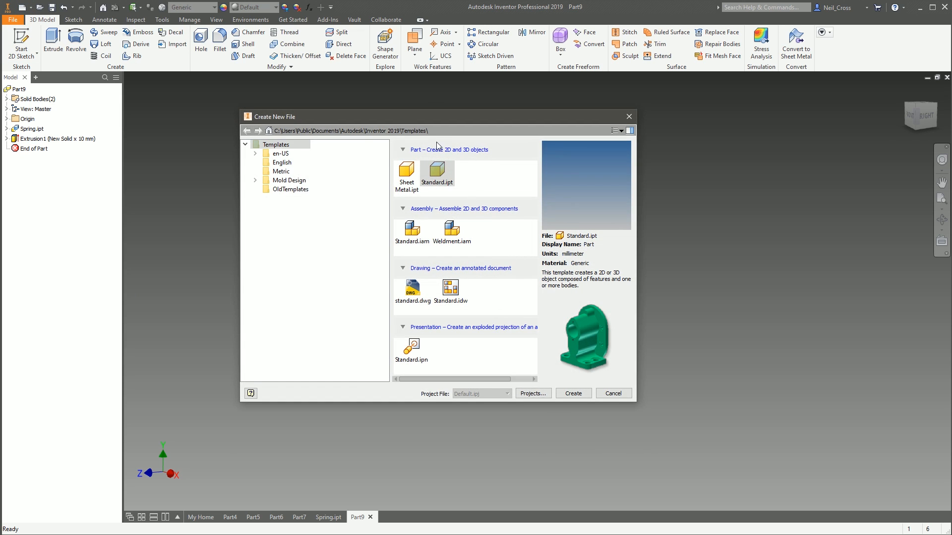
double_click(438, 171)
click(21, 42)
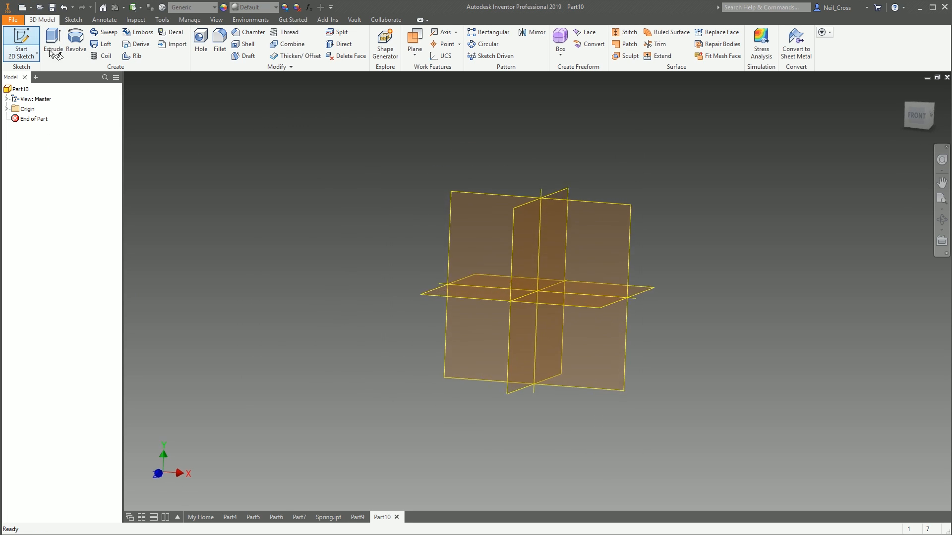
click(446, 169)
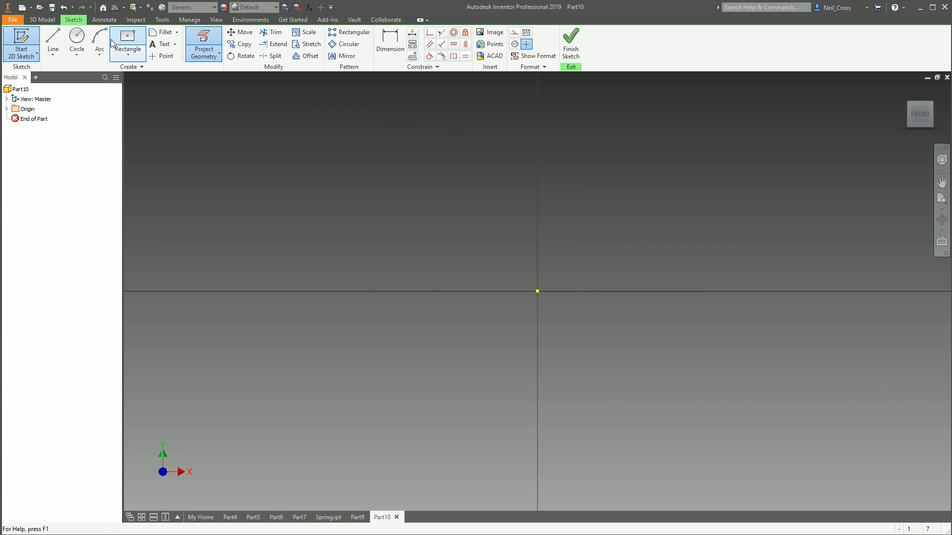
- Draw a 100 by 100 mm centre-point rectangle on the origin and finish the sketch
click(128, 42)
click(548, 286)
text(100)
key(Tab)
text(100)
key(Return)
scroll(615, 231, down, 4)
click(575, 52)
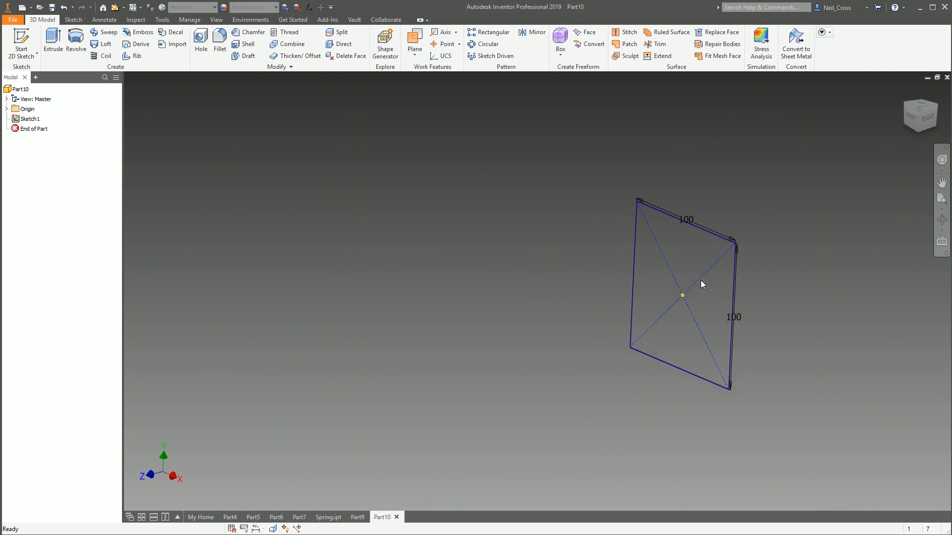
- Extrude the square profile 100 mm to form a cube
text(e)
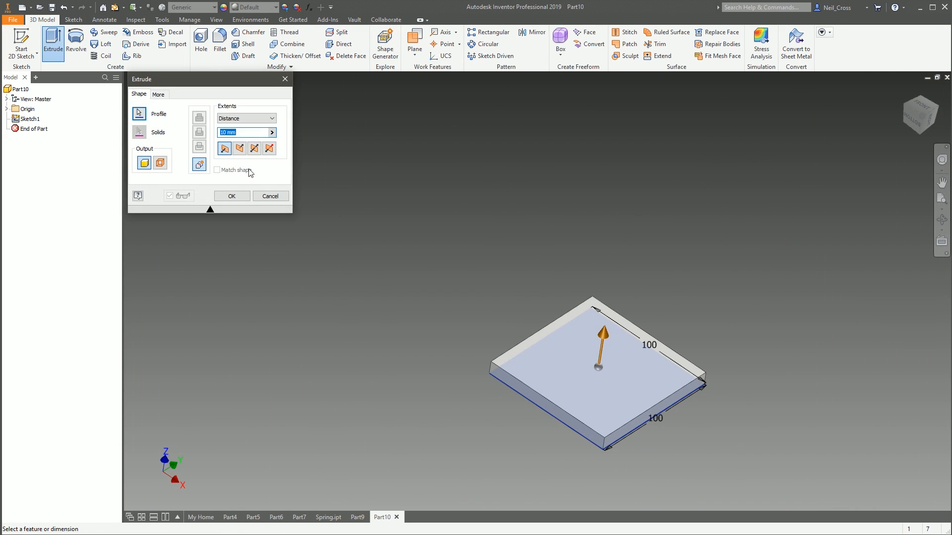
text(100)
key(Return)
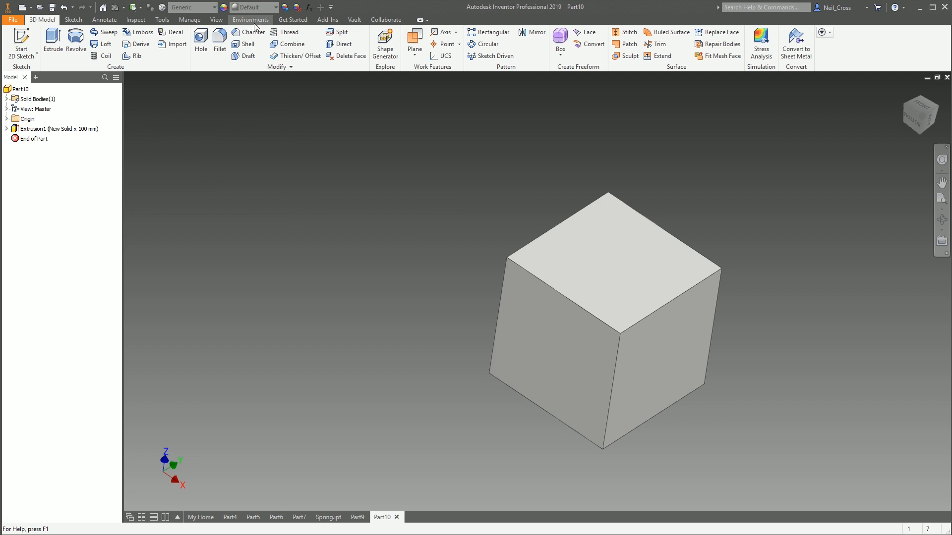
- Shell the cube with a 5 mm wall thickness, removing its top face
click(249, 44)
click(550, 248)
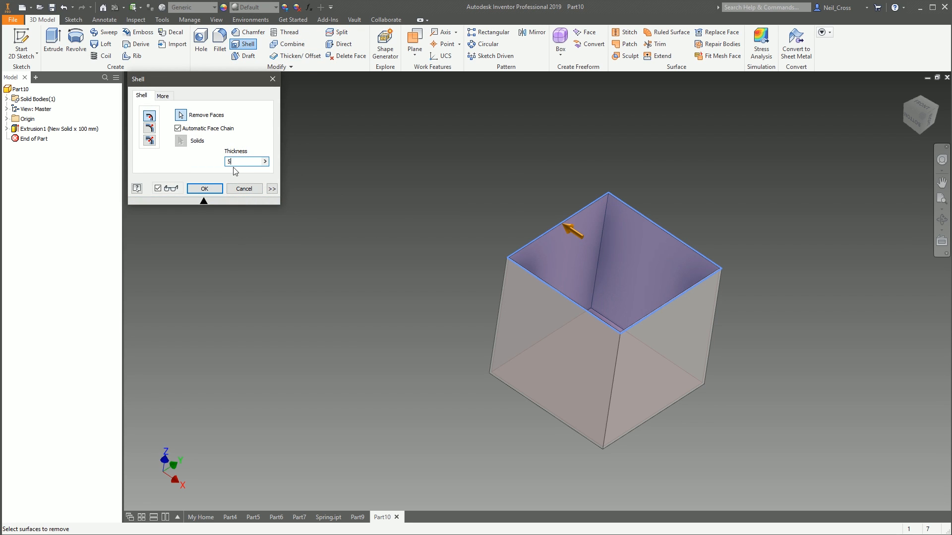
key(Return)
- On the XZ origin plane, sketch a sloping line that crosses the box beyond its walls, and finish the sketch
click(25, 57)
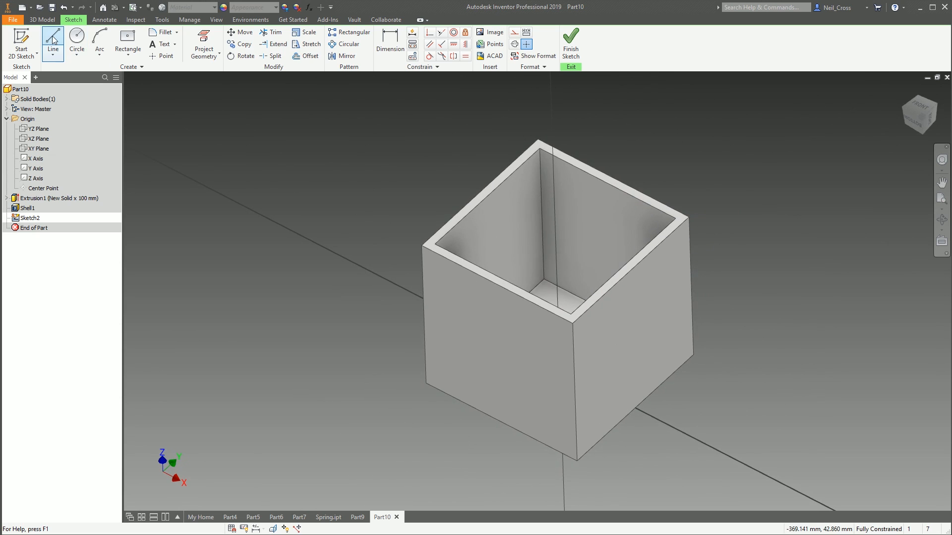
click(53, 40)
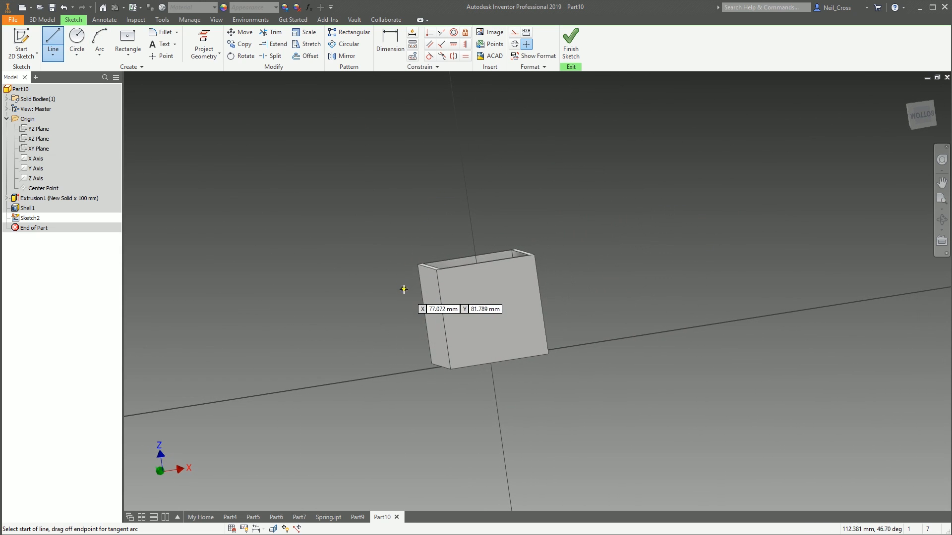
click(404, 283)
click(594, 398)
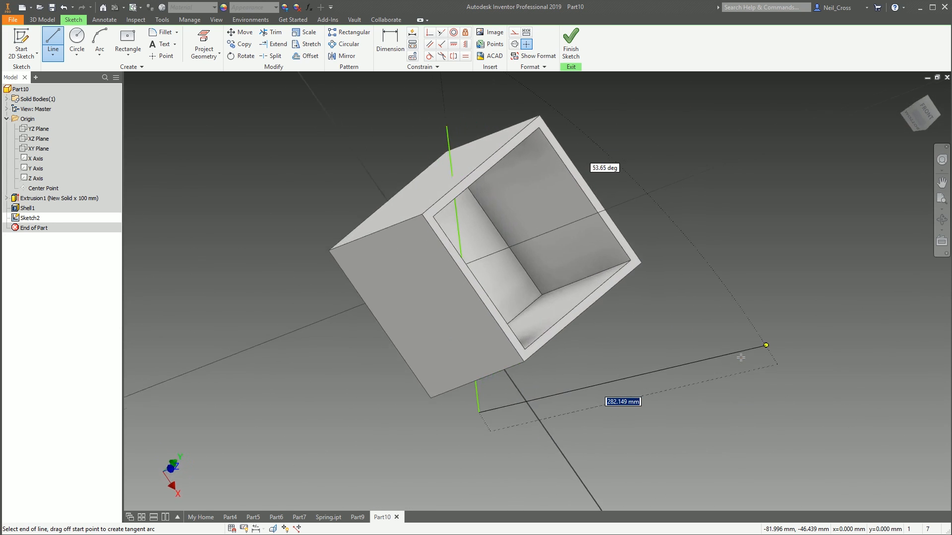
key(Escape)
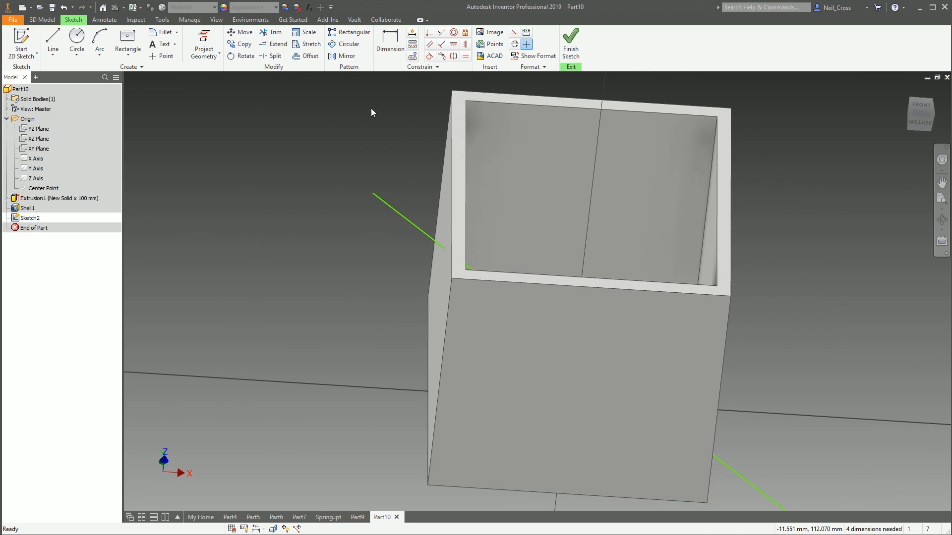
click(571, 45)
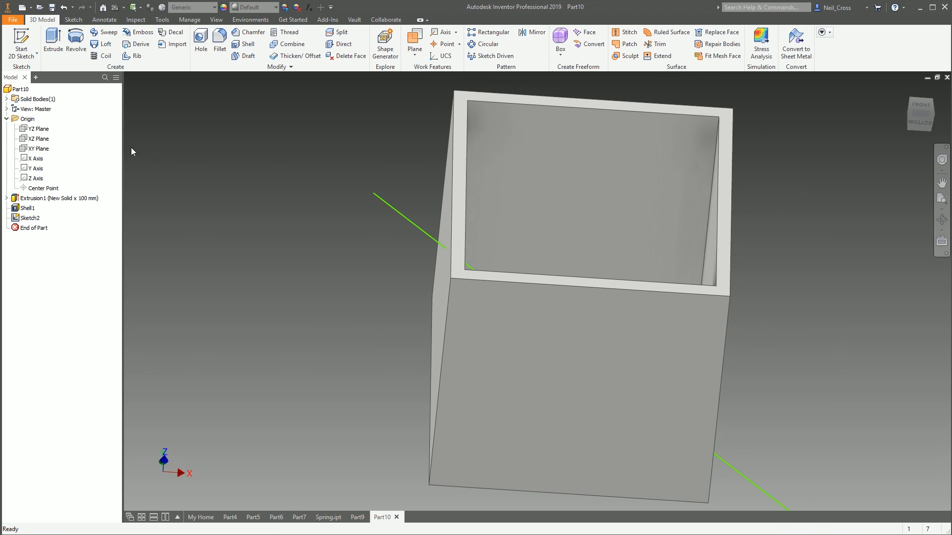
- Start a Rib from the sloping line and compare both directions, leaving it on Direction 2
click(132, 55)
shift+middle_drag(305, 302, 642, 313)
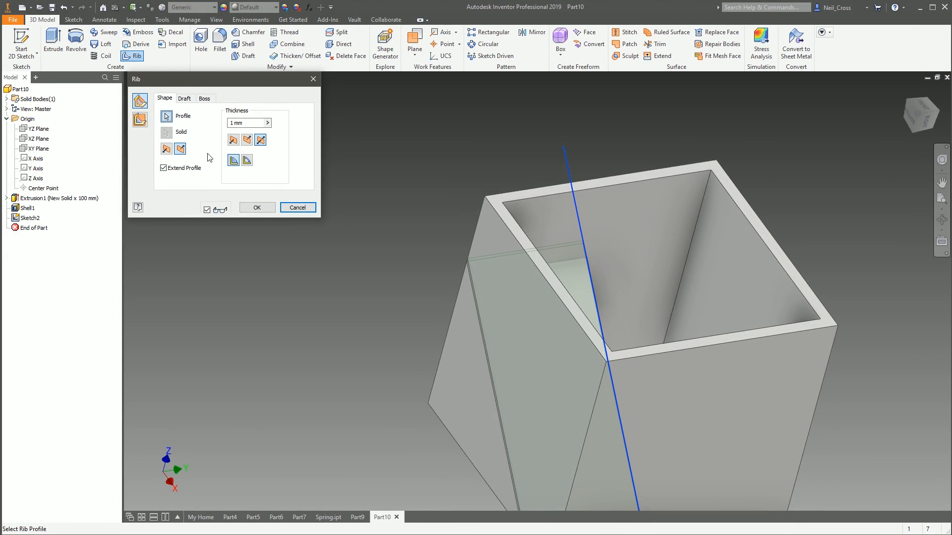
mouse_move(794, 270)
shift+middle_down()
mouse_move(700, 262)
mouse_move(685, 397)
mouse_move(680, 333)
shift+middle_up()
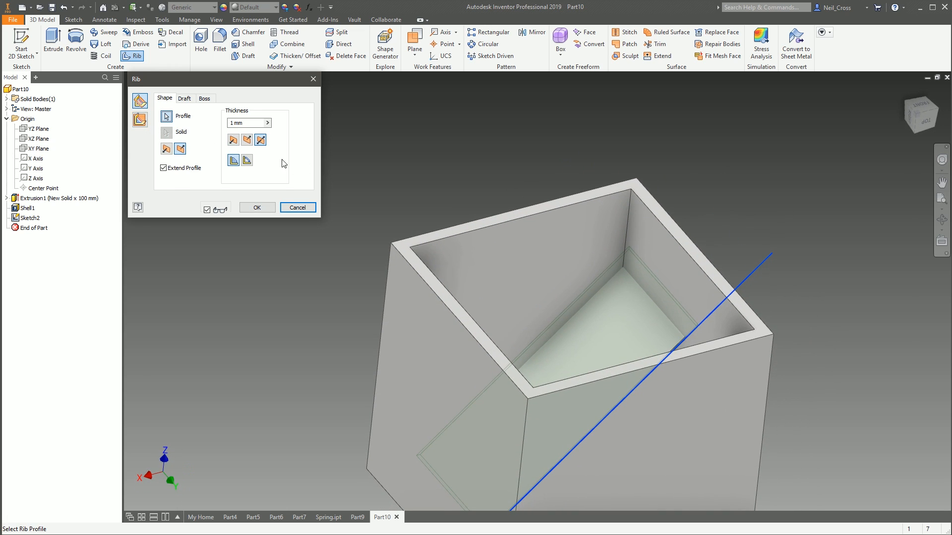
click(171, 150)
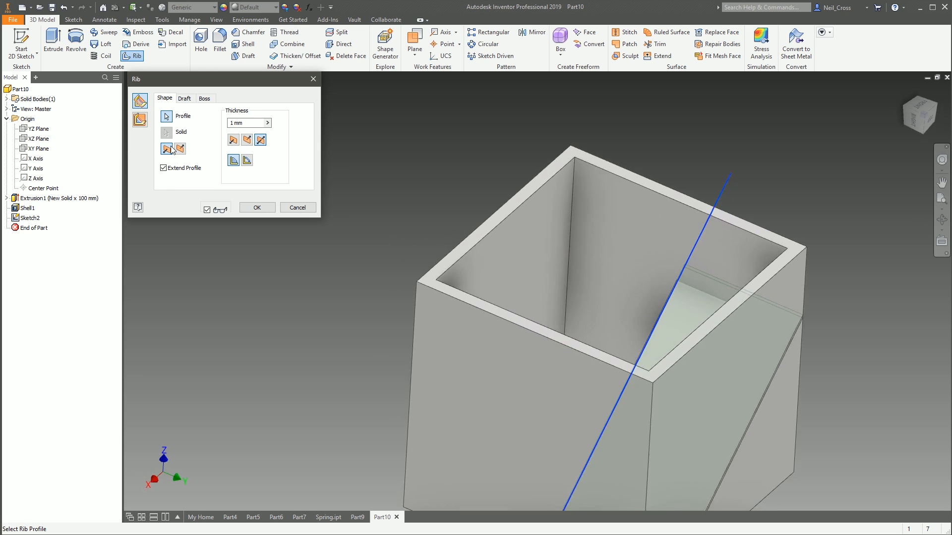
click(182, 149)
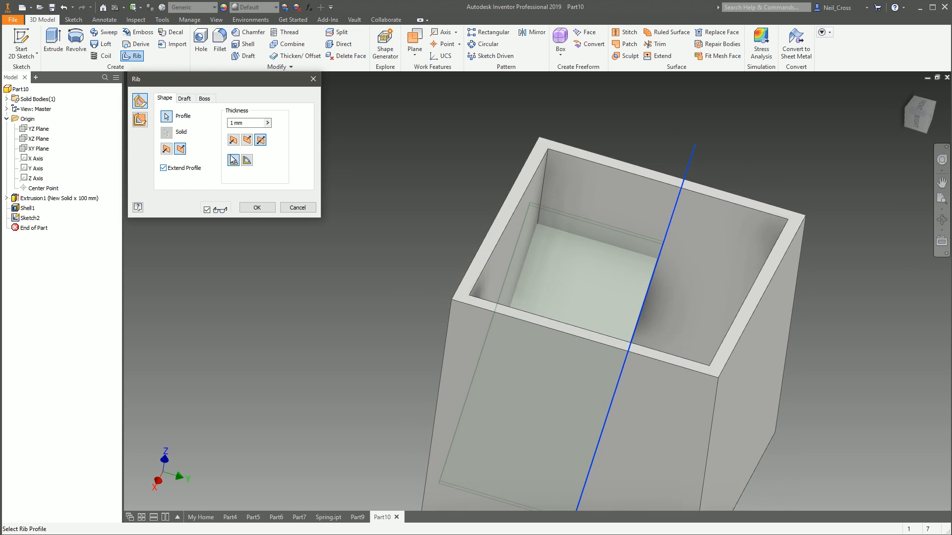
- Make the rib parallel to the sketch plane and set its thickness to 10 mm, applied symmetrically about the line
click(140, 121)
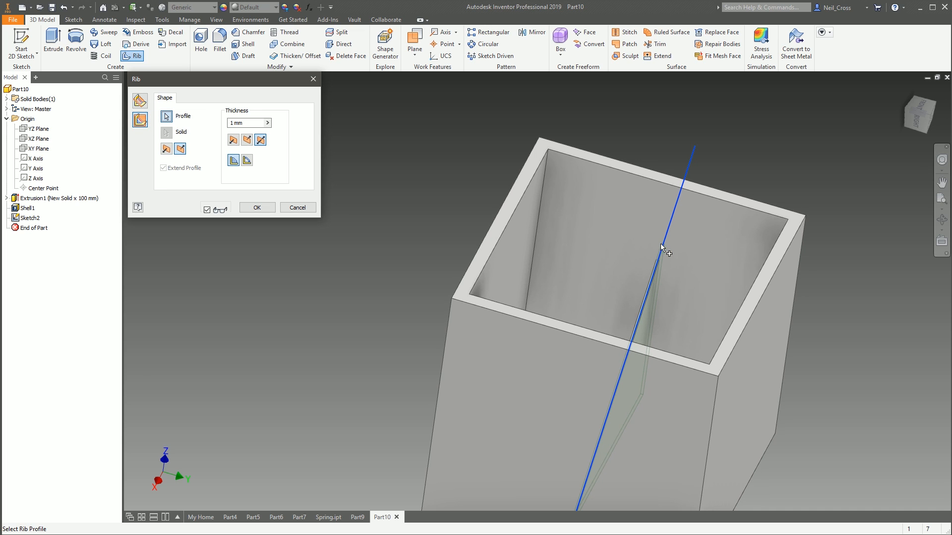
shift+middle_drag(595, 288, 500, 257)
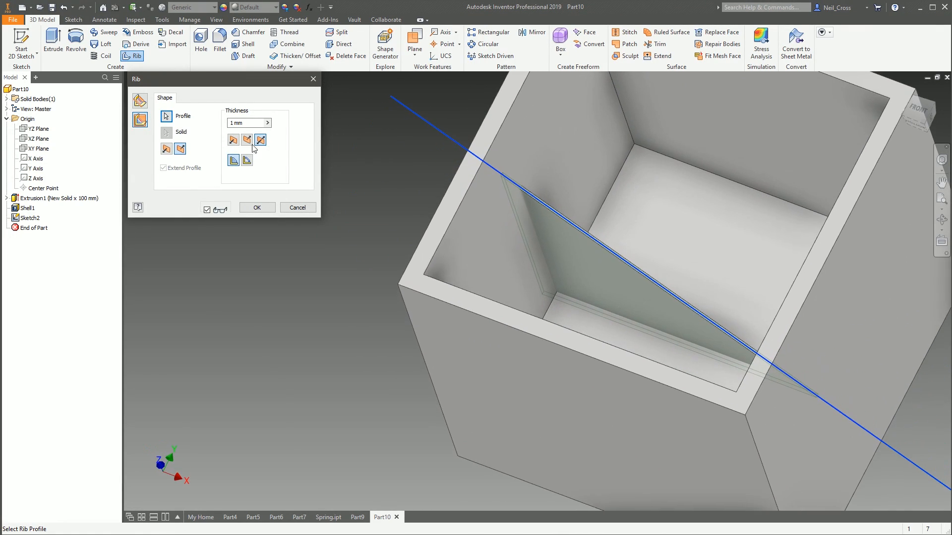
double_click(234, 123)
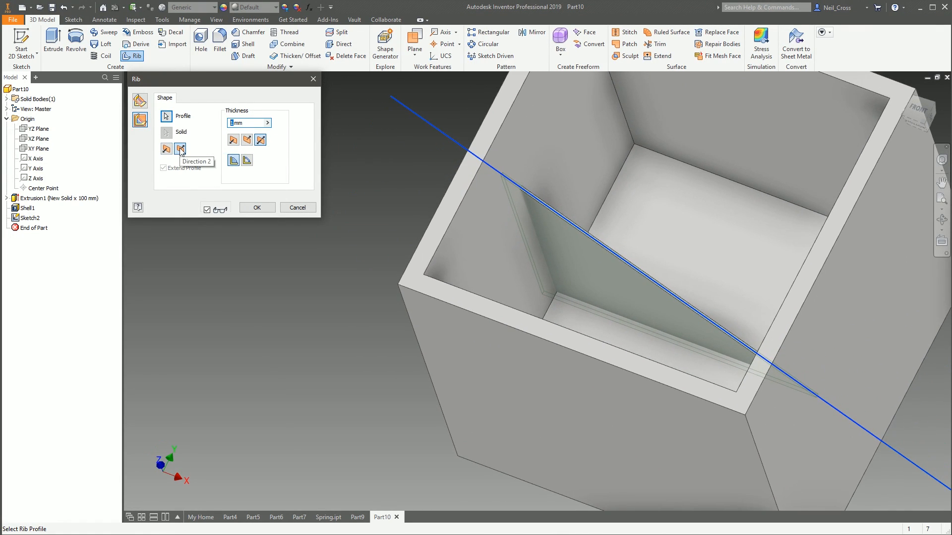
text(5)
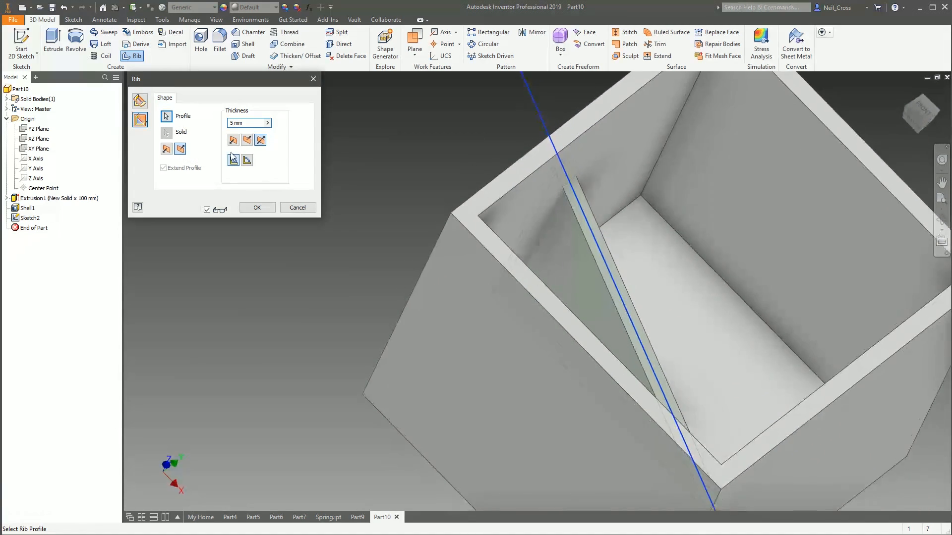
key(BackSpace)
text(10)
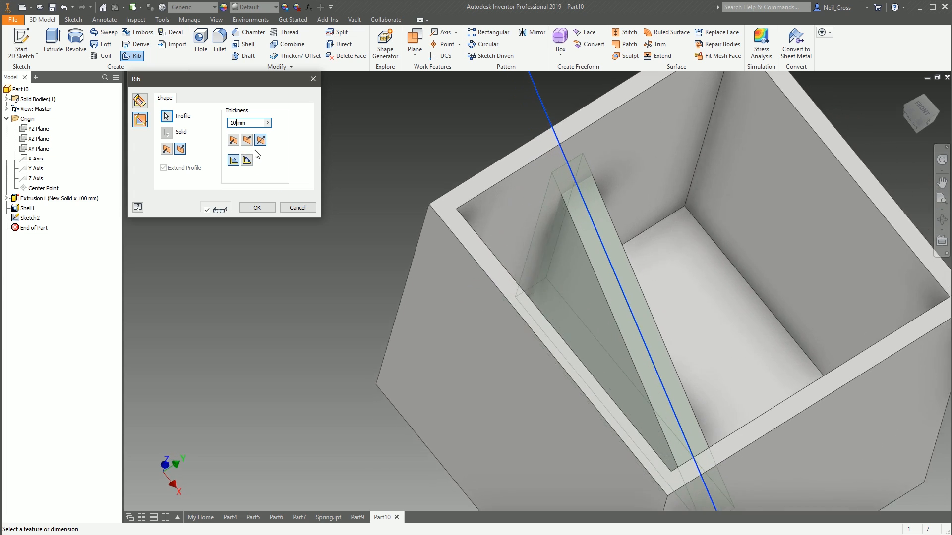
click(246, 142)
click(259, 140)
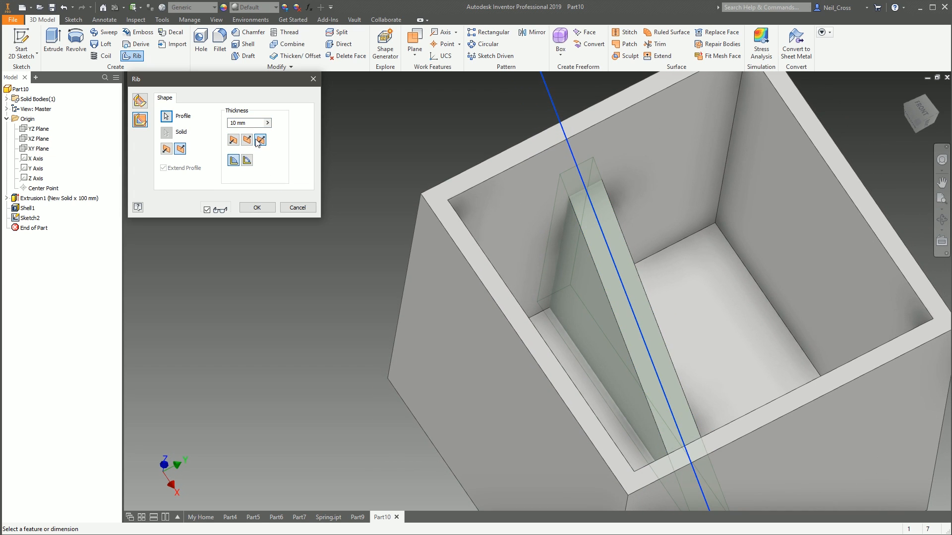
- Preview the rib with a finite extent and set that extent to 5 mm
click(247, 160)
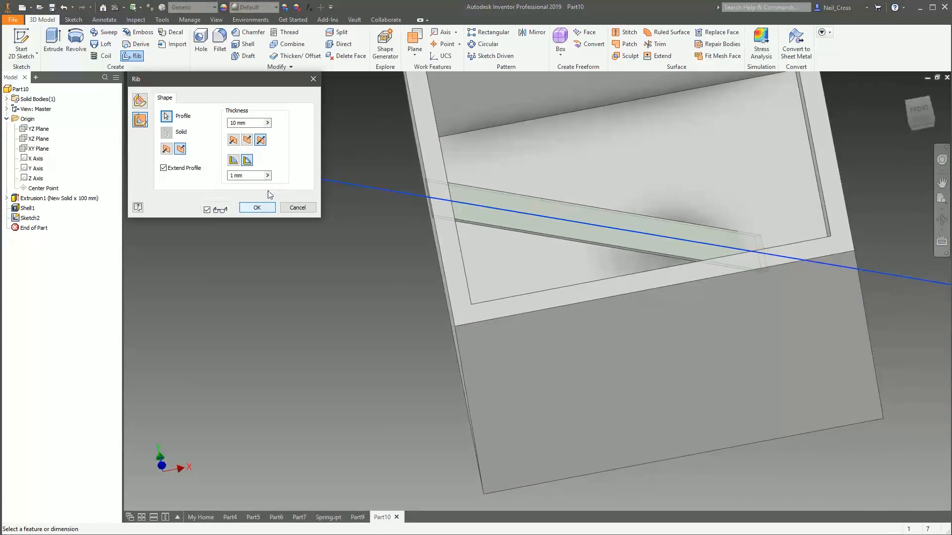
click(237, 163)
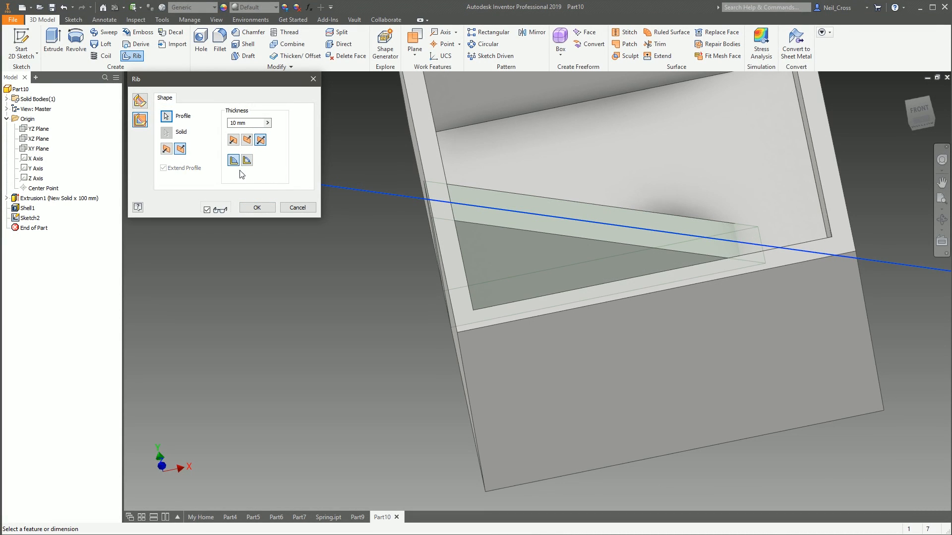
click(247, 161)
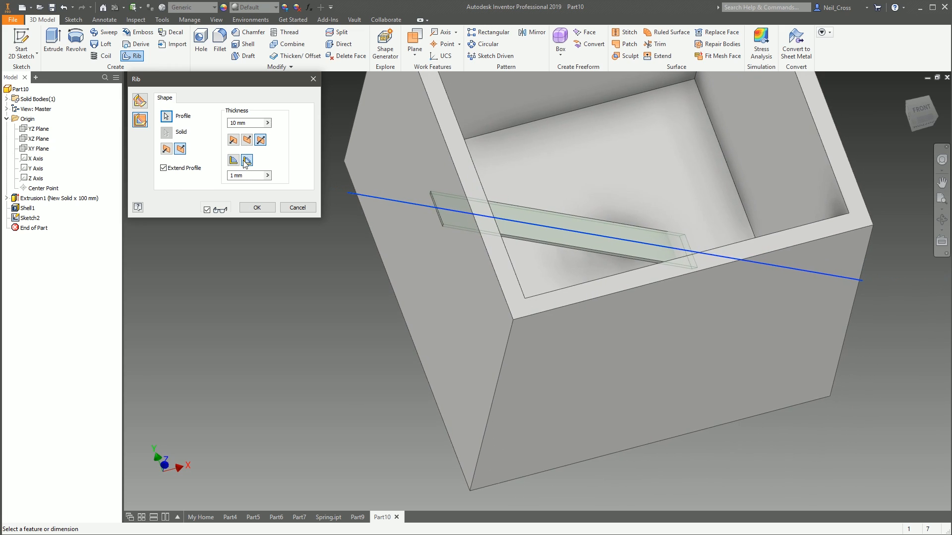
double_click(234, 176)
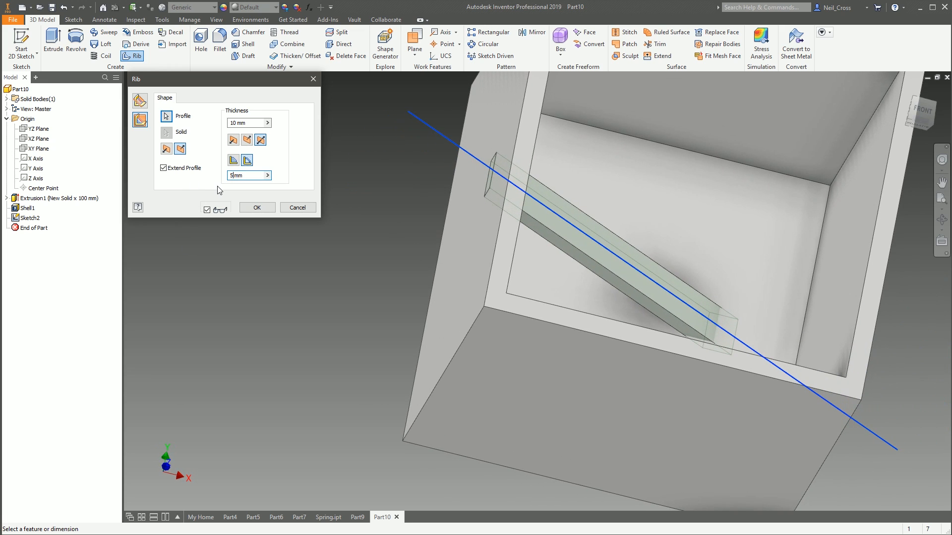
- Set the rib's extent to To Next, create it, and expand the part's solid bodies list
click(233, 160)
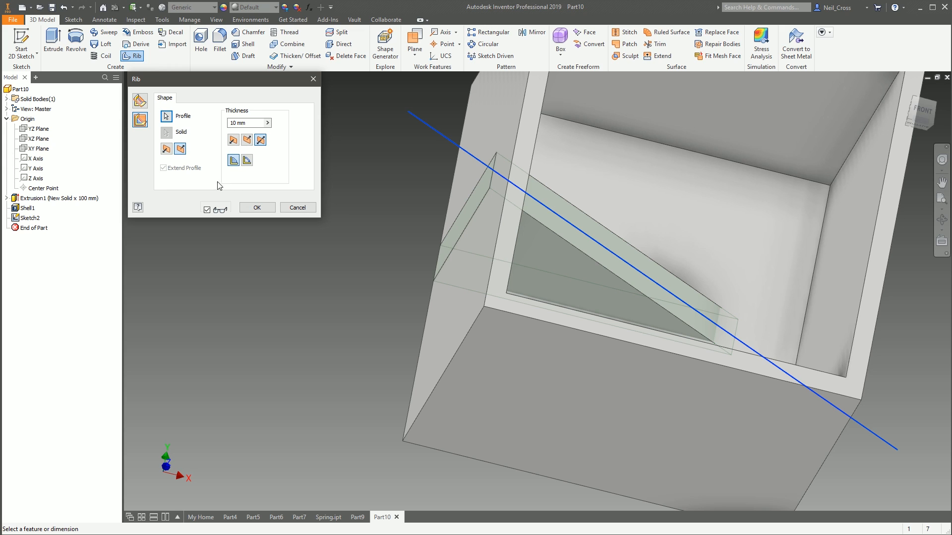
click(257, 208)
click(7, 98)
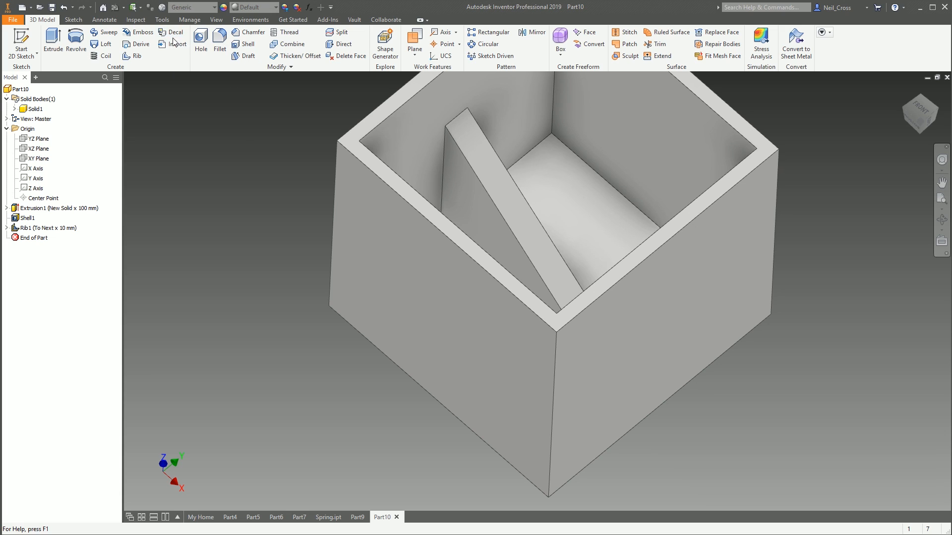
- Switch to Part7 and delete the Emboss1 feature together with its consumed sketch
click(328, 517)
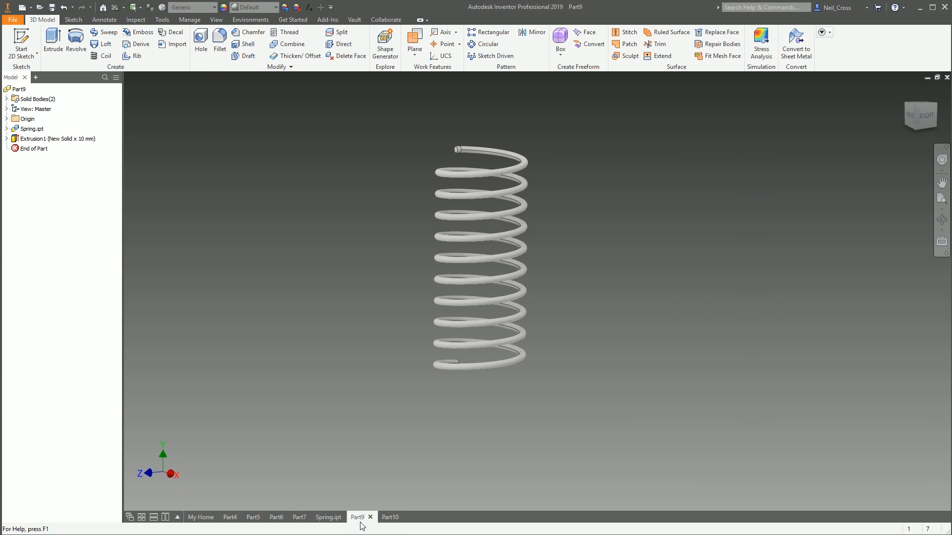
click(306, 518)
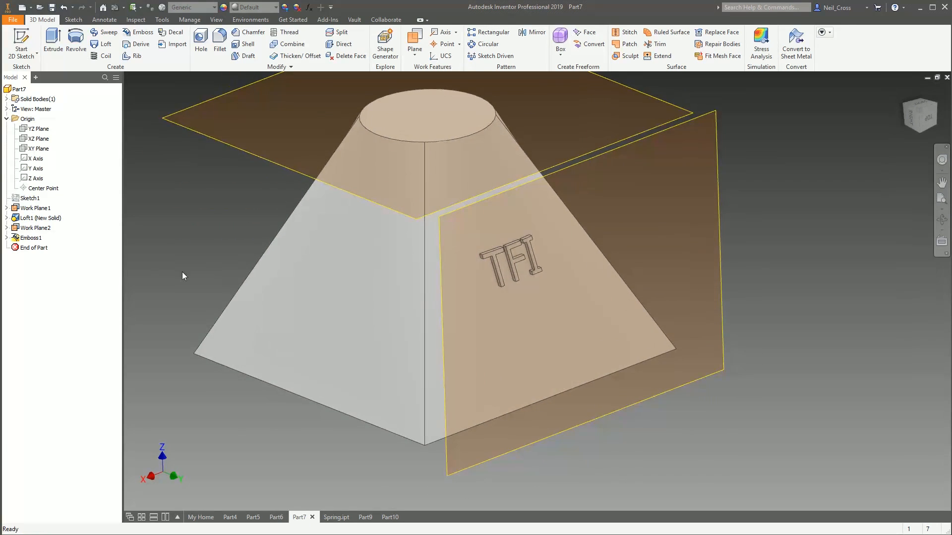
right_click(30, 237)
click(53, 257)
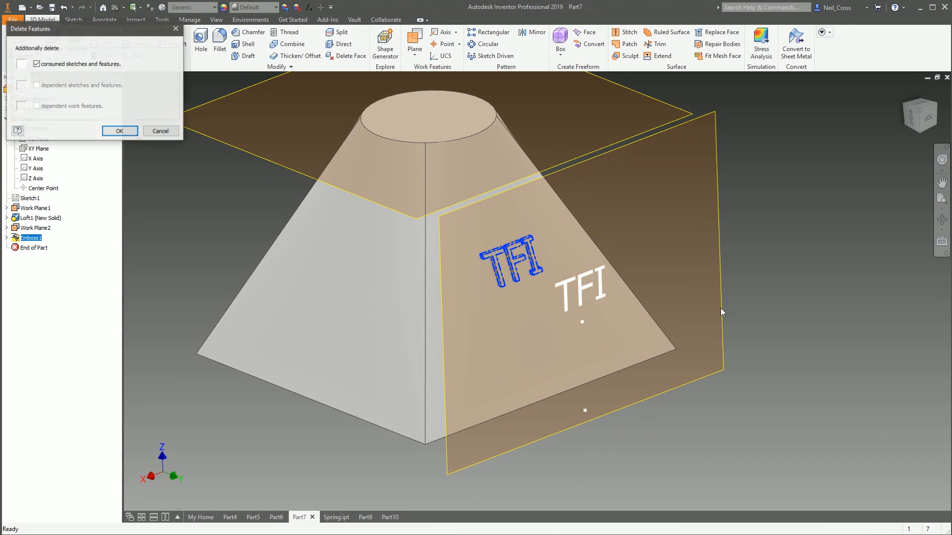
click(125, 132)
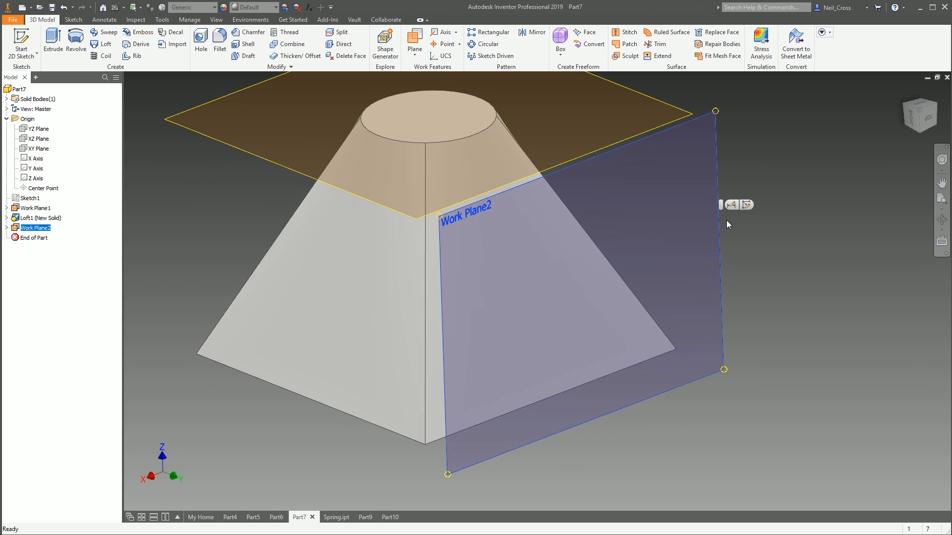
- Start a 2D sketch on Work Plane2 and insert the McLaren Logo.png image from the Desktop beside the loft
key(s)
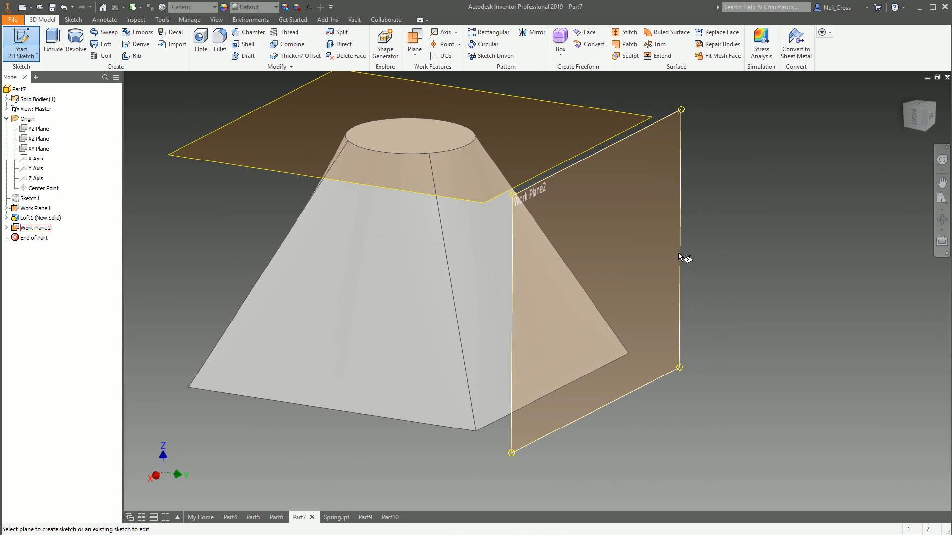
click(678, 254)
click(489, 32)
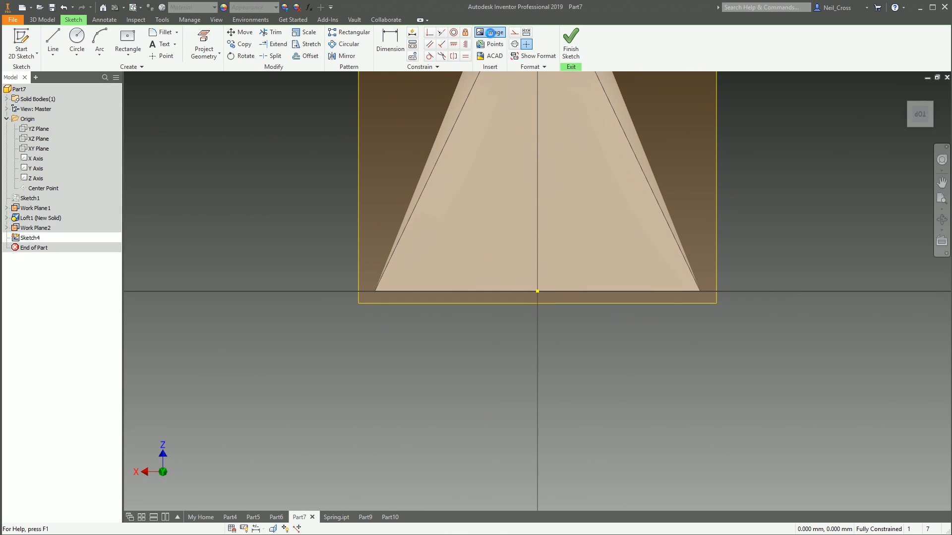
click(454, 251)
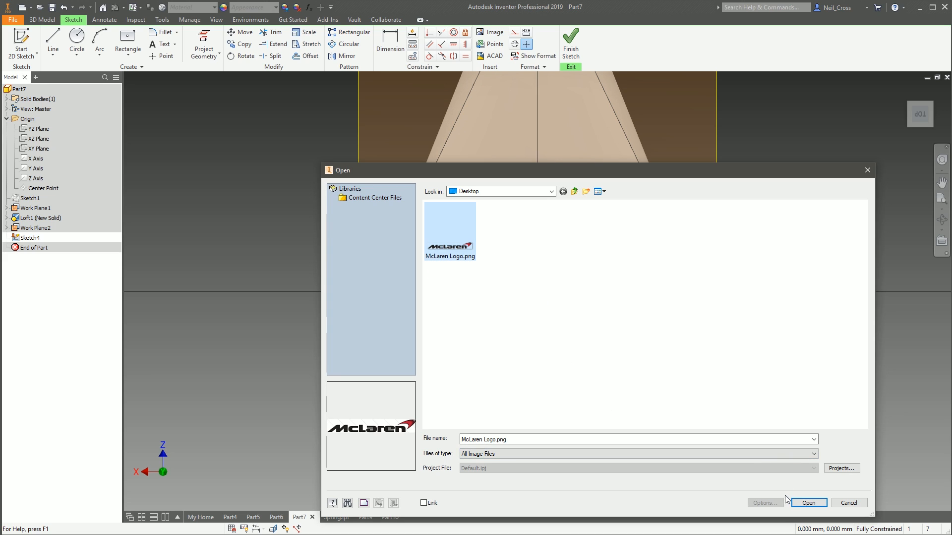
click(808, 502)
scroll(401, 238, up, 4)
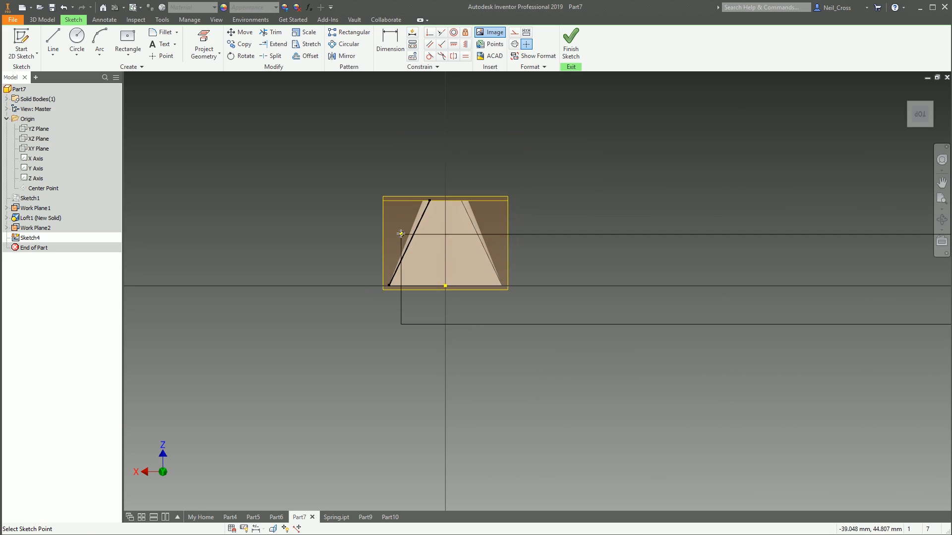
click(387, 228)
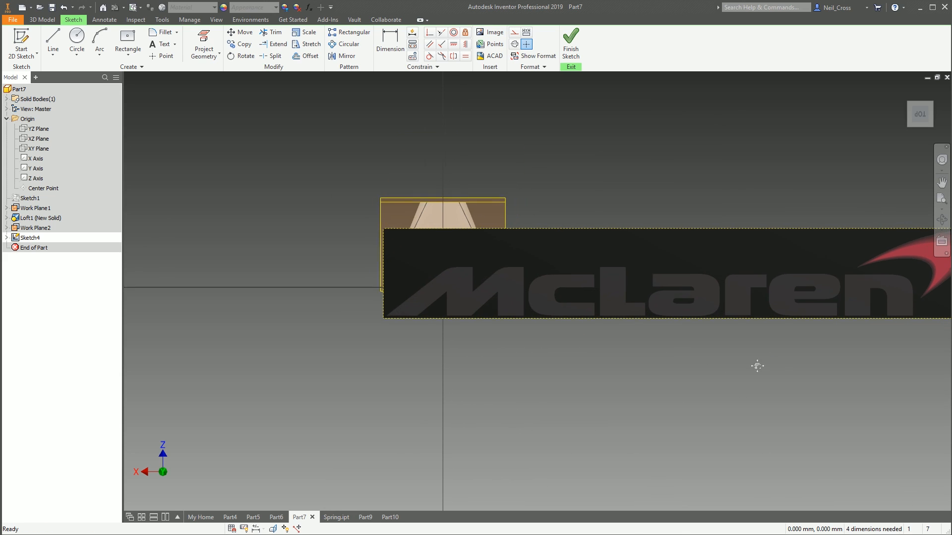
- Shrink the logo image to less than the loft's base width and move it over the lower part of the loft's face
middle_drag(763, 364, 701, 379)
mouse_move(923, 333)
mouse_down()
mouse_move(709, 312)
mouse_move(448, 316)
mouse_move(397, 319)
mouse_move(394, 333)
mouse_up()
scroll(387, 338, down, 5)
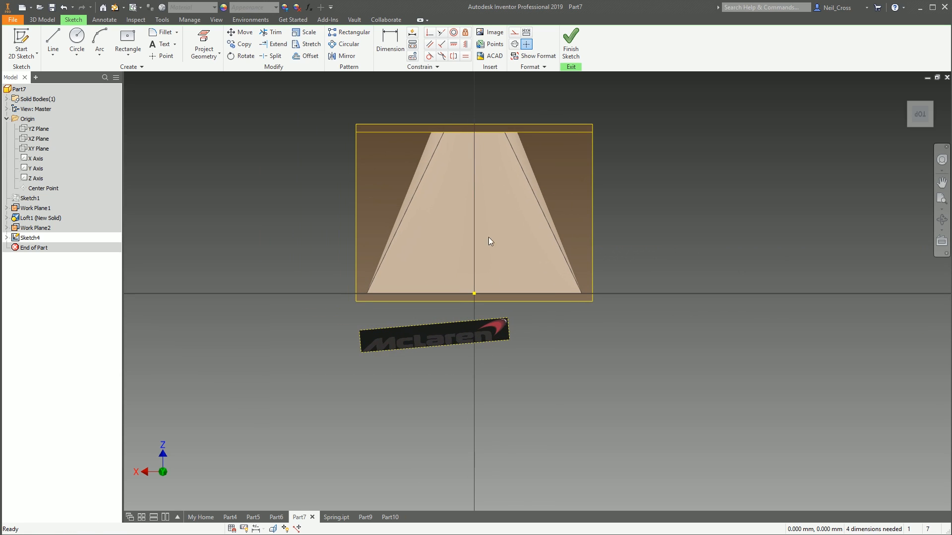
click(400, 327)
key(Escape)
drag(395, 342, 429, 252)
- Constrain the midpoint of the image's bottom edge vertically in line with the sketch origin
click(464, 48)
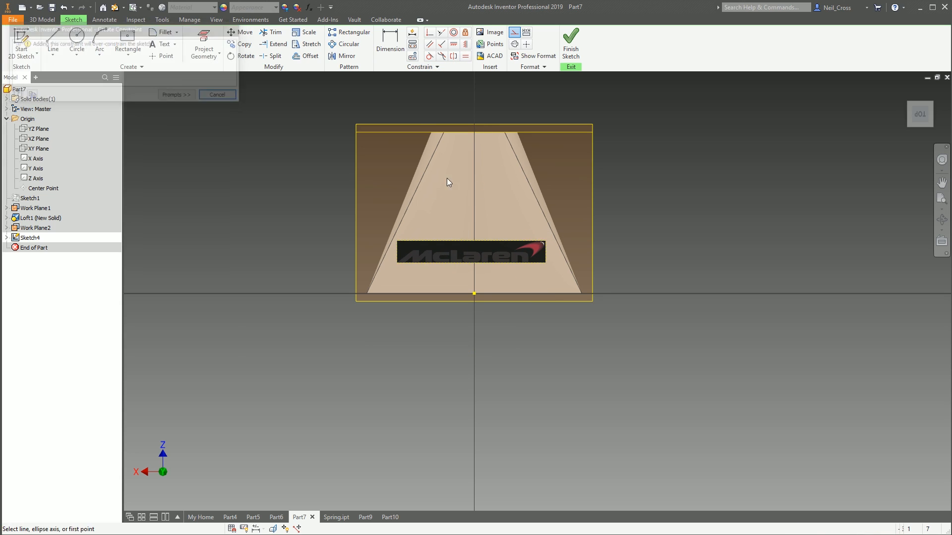
click(472, 264)
click(474, 293)
key(Escape)
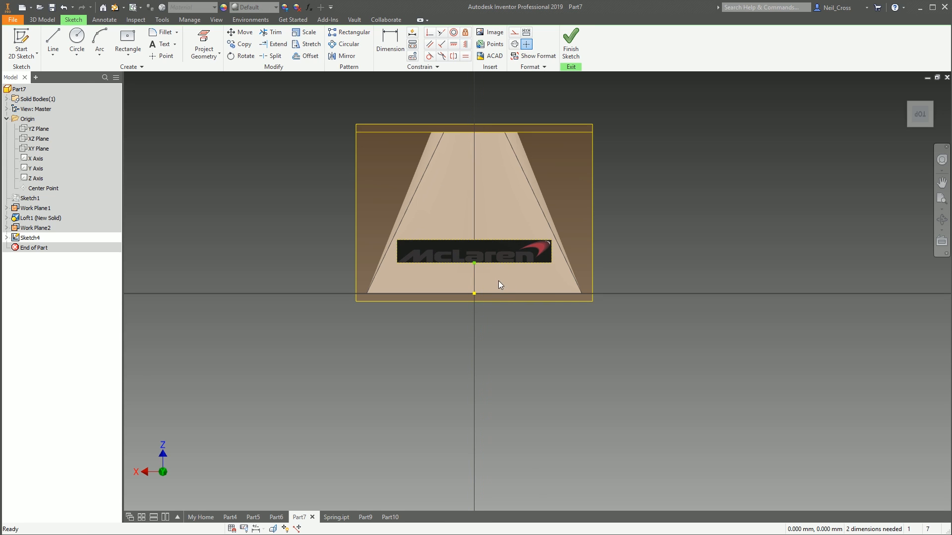
- Mask out the logo image's background using black as the chroma key, and finish the sketch
shift+middle_drag(505, 272, 599, 215)
scroll(344, 171, up, 4)
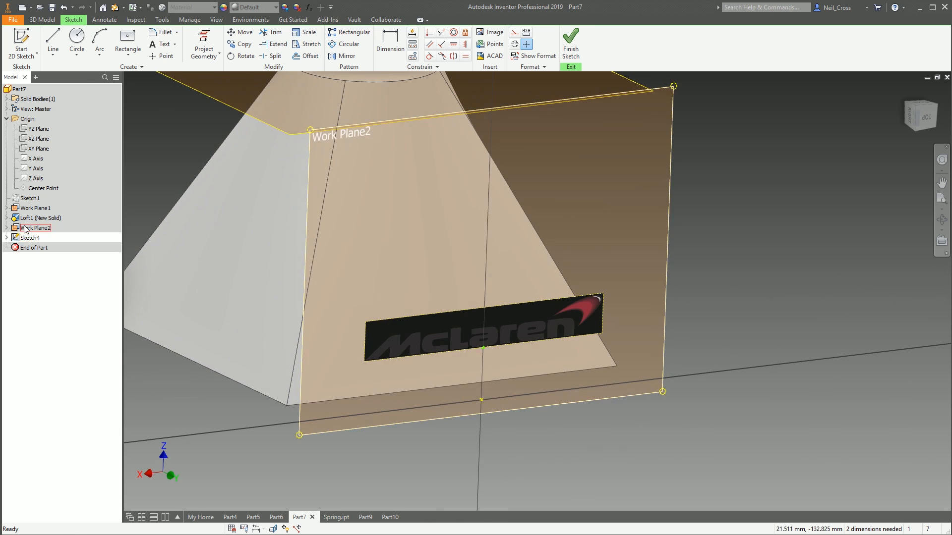
click(6, 238)
right_click(28, 247)
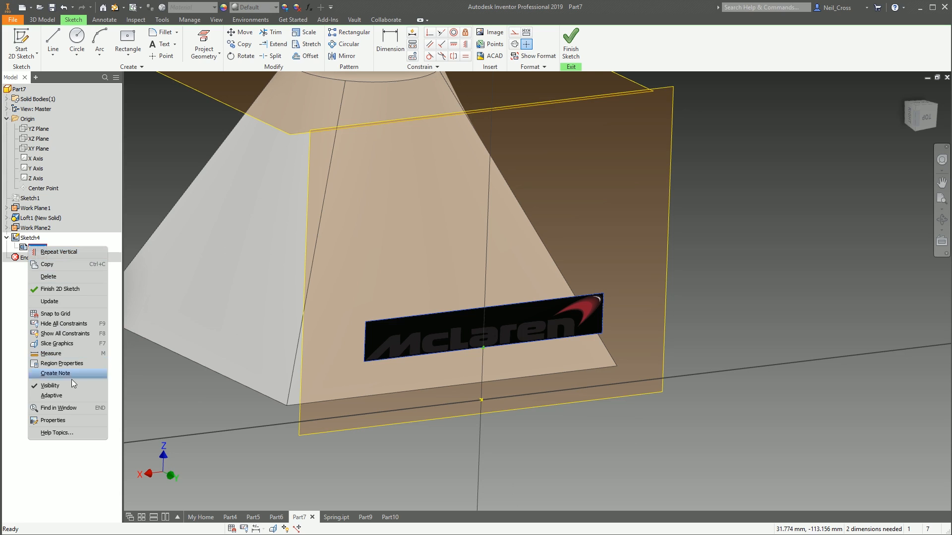
click(53, 420)
click(199, 117)
click(233, 130)
click(169, 153)
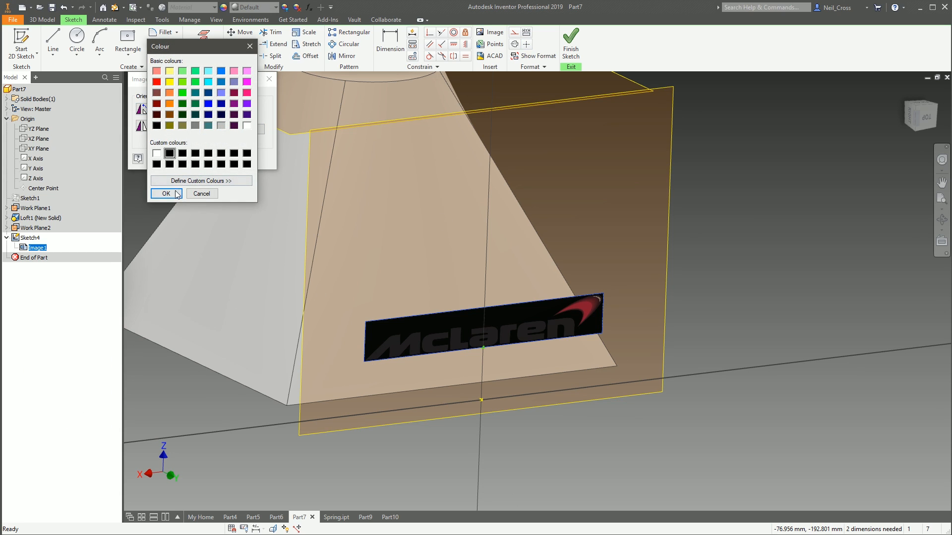
click(166, 193)
click(212, 157)
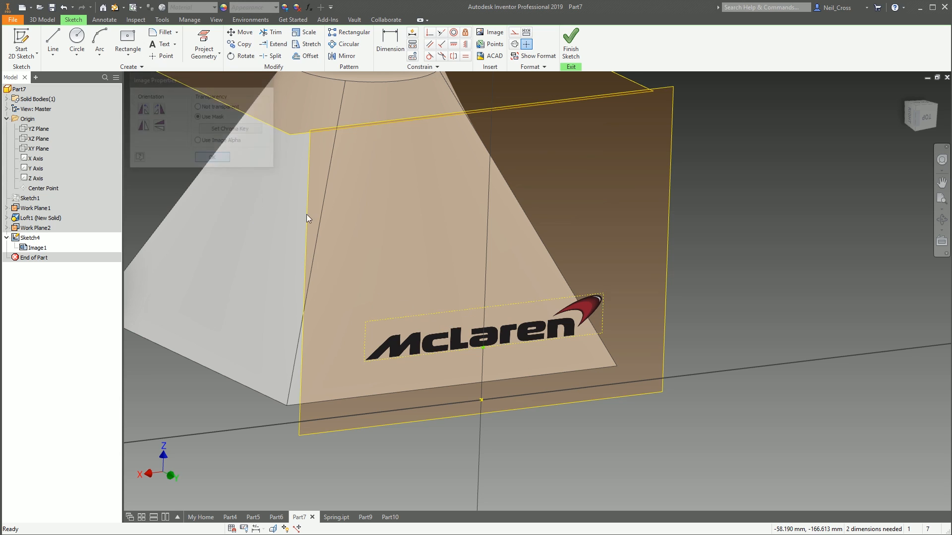
click(572, 45)
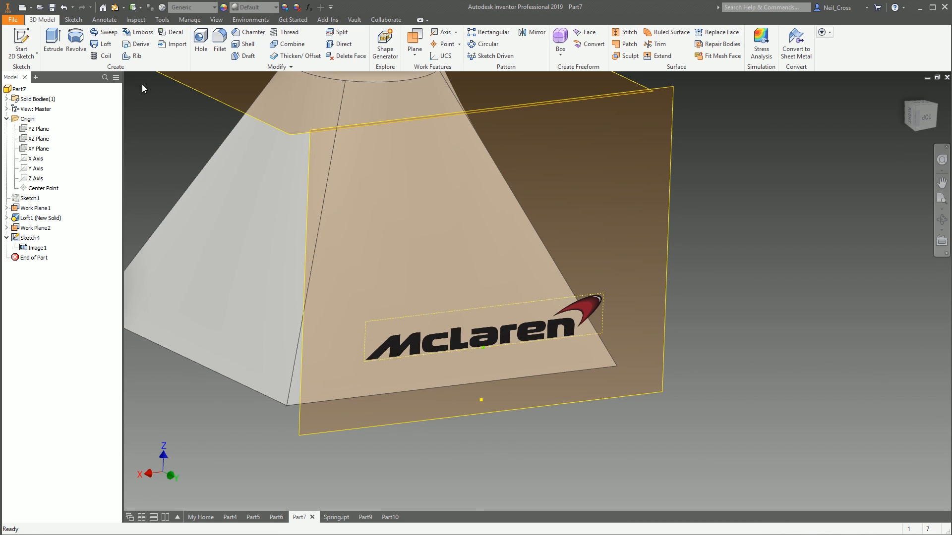
- Apply the logo image as a decal on the loft's sloped face nearest Work Plane2, with Chain Faces enabled
click(171, 32)
click(486, 346)
shift+middle_drag(477, 323, 448, 294)
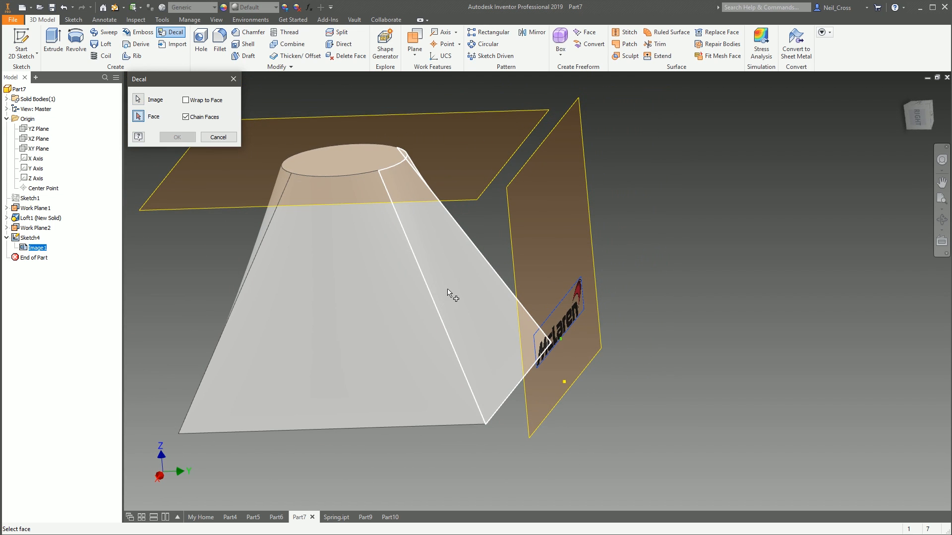
click(448, 293)
click(177, 137)
shift+middle_drag(535, 388, 445, 323)
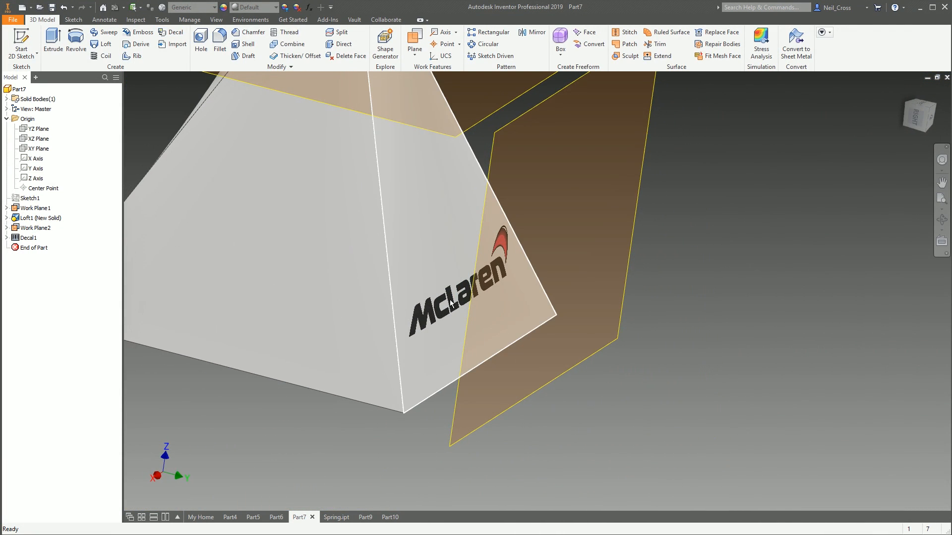
shift+middle_drag(484, 261, 524, 285)
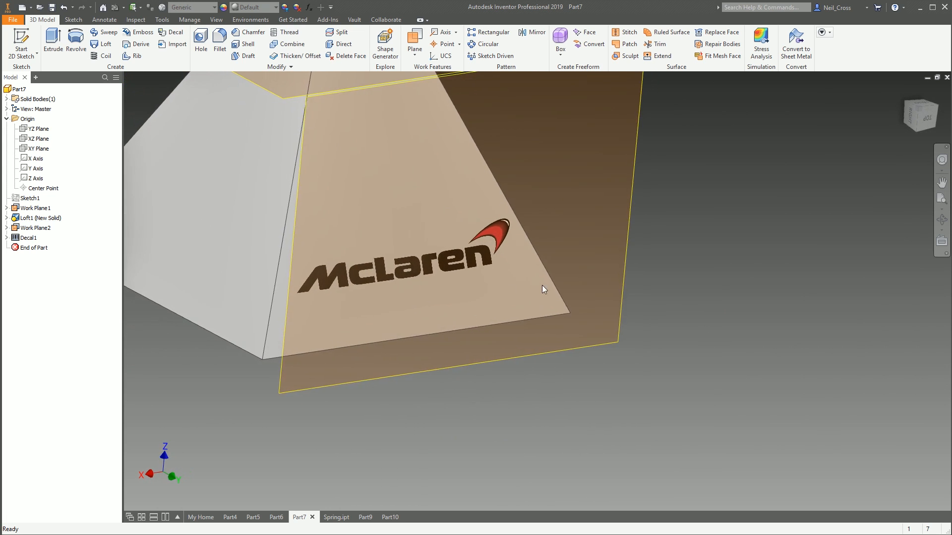
- Hide Work Plane2, inspect the decal close up, and return to the home view
click(625, 298)
right_click(621, 307)
click(647, 318)
shift+middle_drag(693, 288, 697, 298)
scroll(698, 299, up, 5)
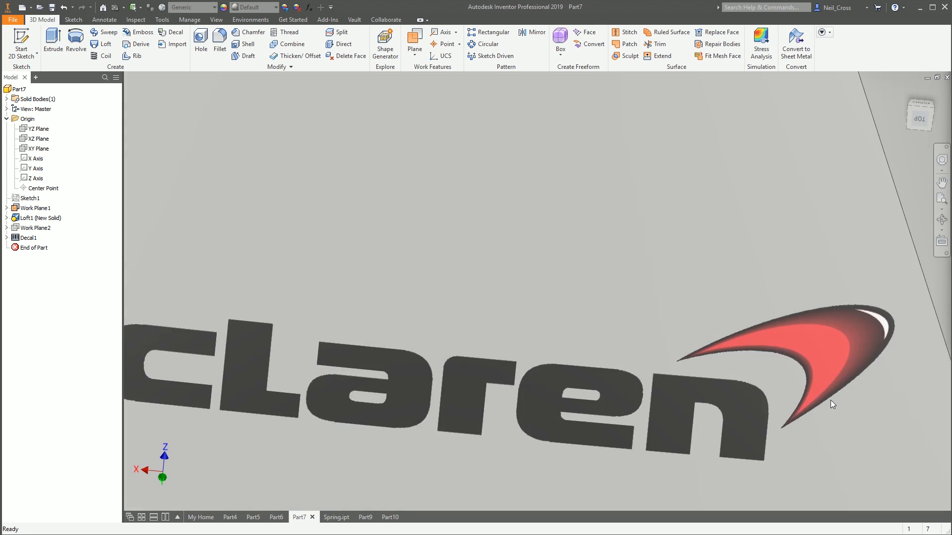
scroll(839, 400, down, 4)
key(F6)
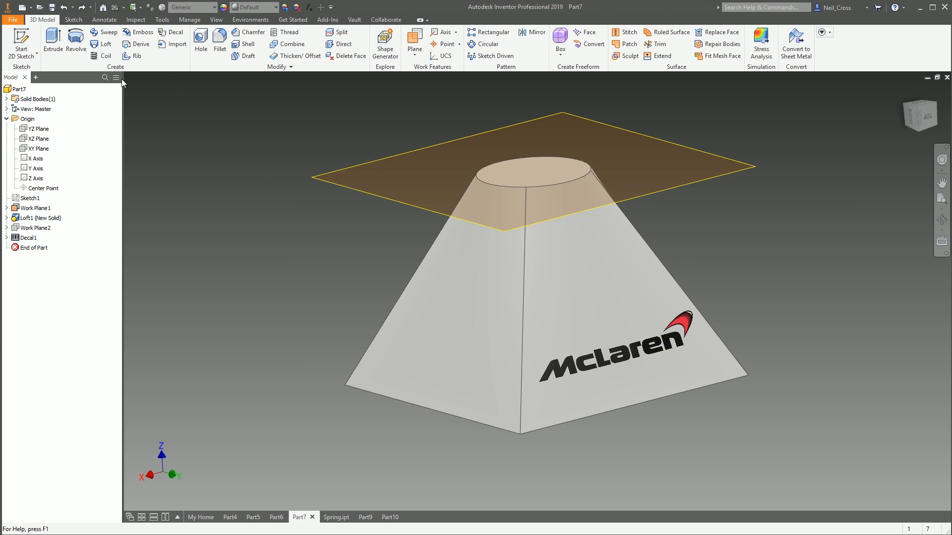
- Start a model import from the Desktop and examine the list of supported file types
click(164, 47)
click(449, 243)
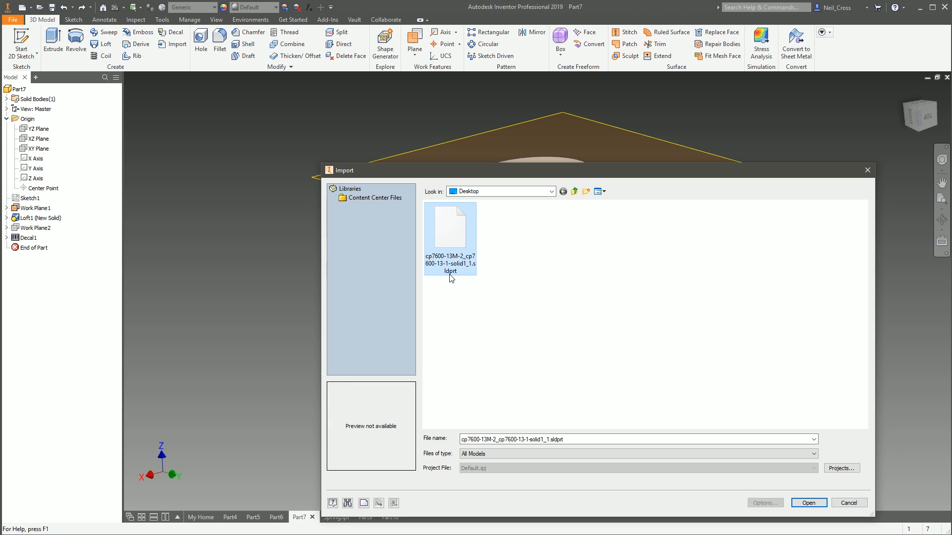
click(494, 455)
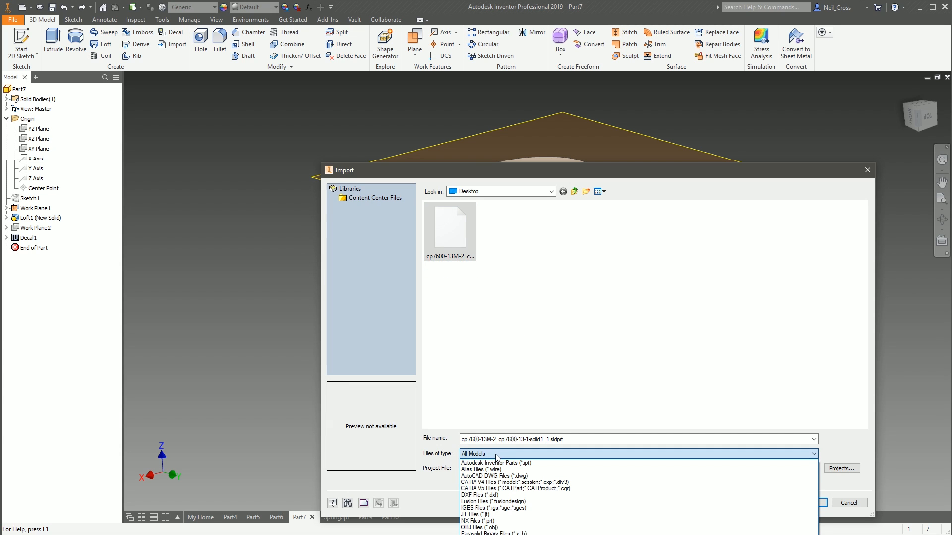
click(500, 147)
drag(505, 182, 431, 22)
click(429, 305)
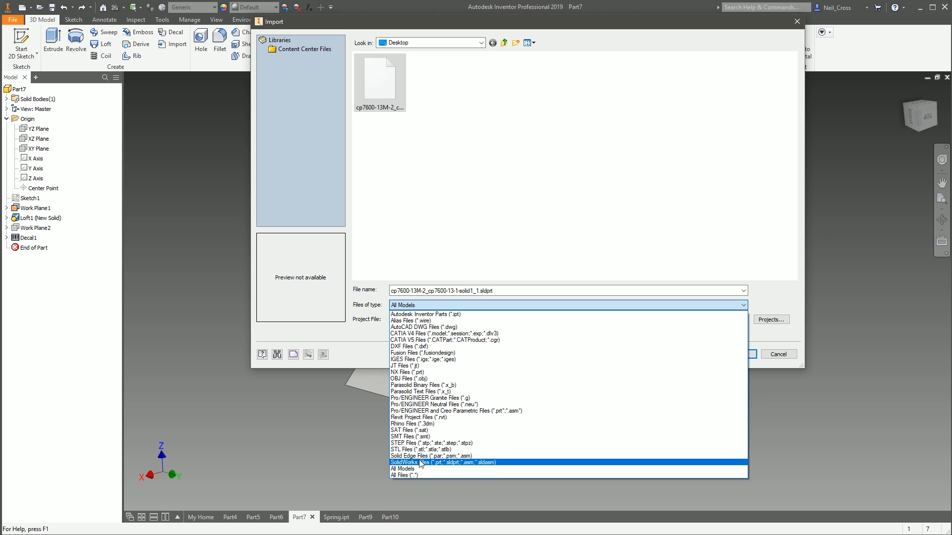
click(423, 306)
- Import cp7600-13M-2_cp7600-13-1-solid1_1.sldprt into the part as a reference model
double_click(380, 94)
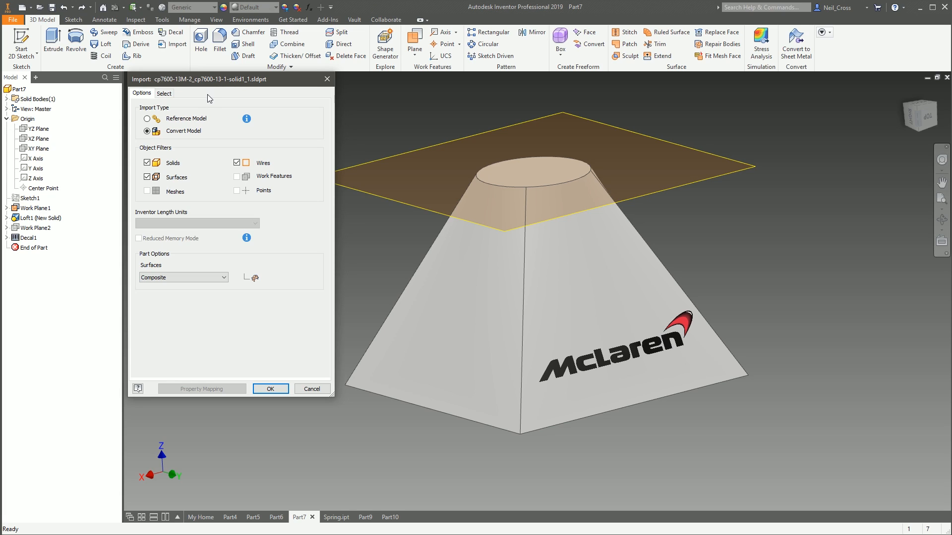
click(155, 120)
click(272, 388)
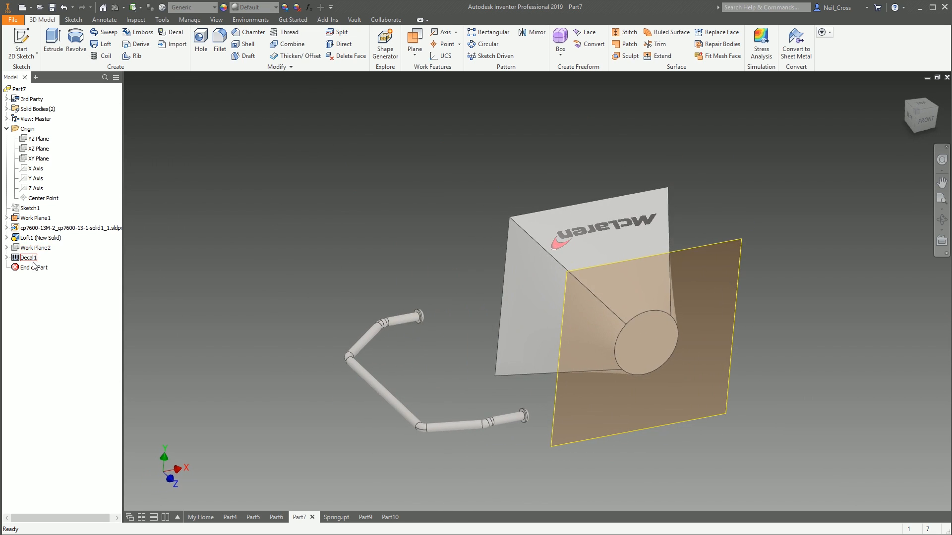
- Examine the imported pipe beside the loft and widen the model browser to fit its full file name
click(30, 228)
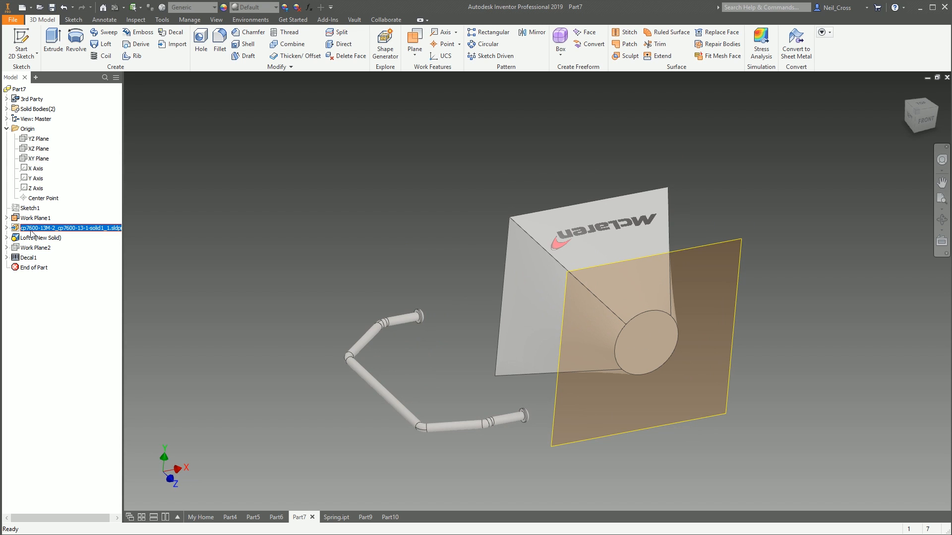
click(232, 282)
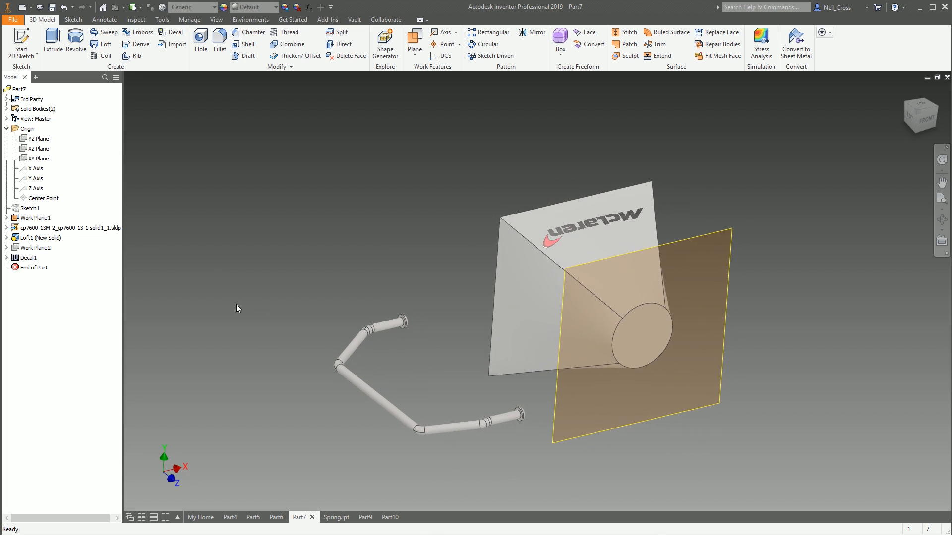
drag(123, 246, 130, 246)
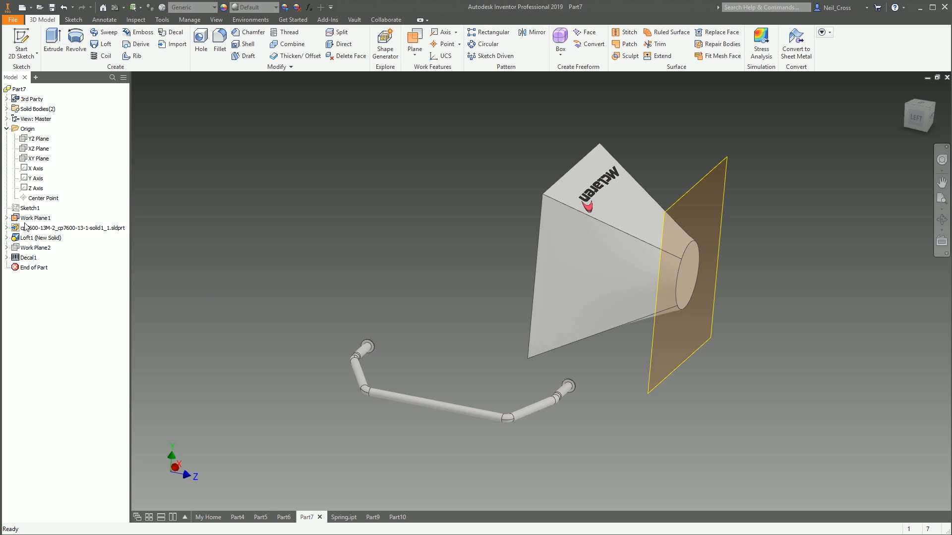
shift+middle_drag(560, 323, 571, 326)
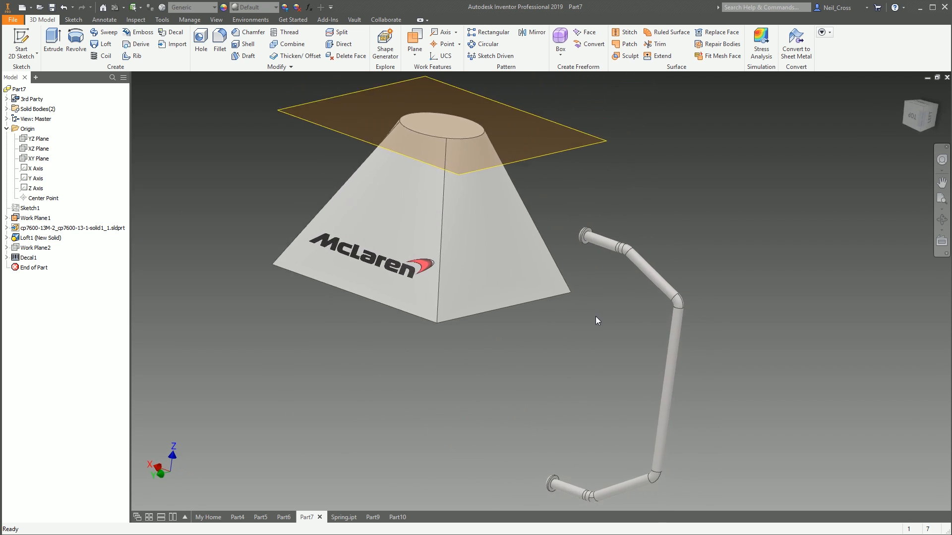
click(174, 47)
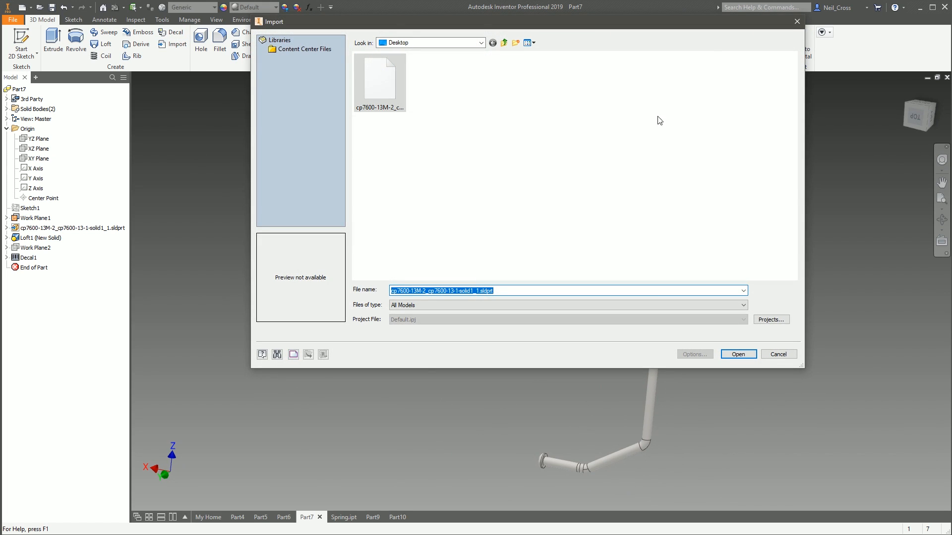
click(799, 22)
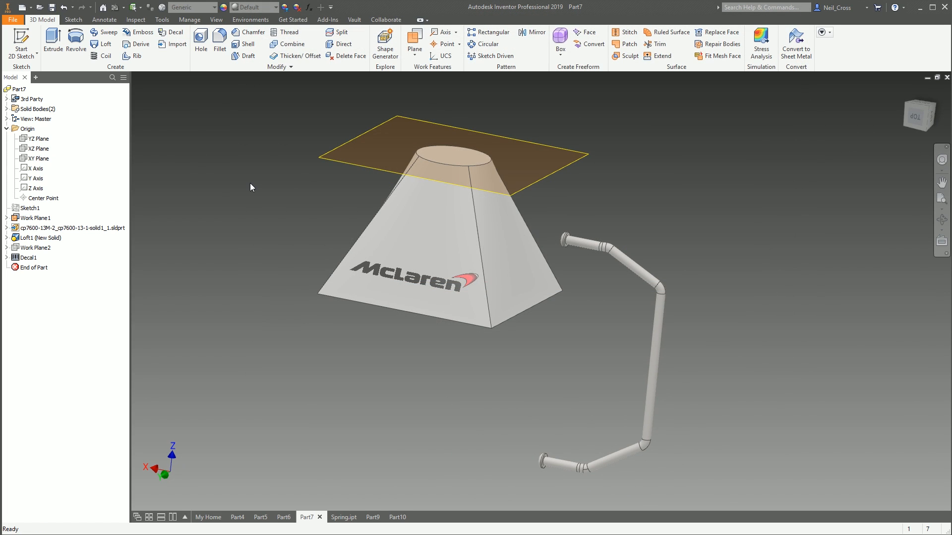